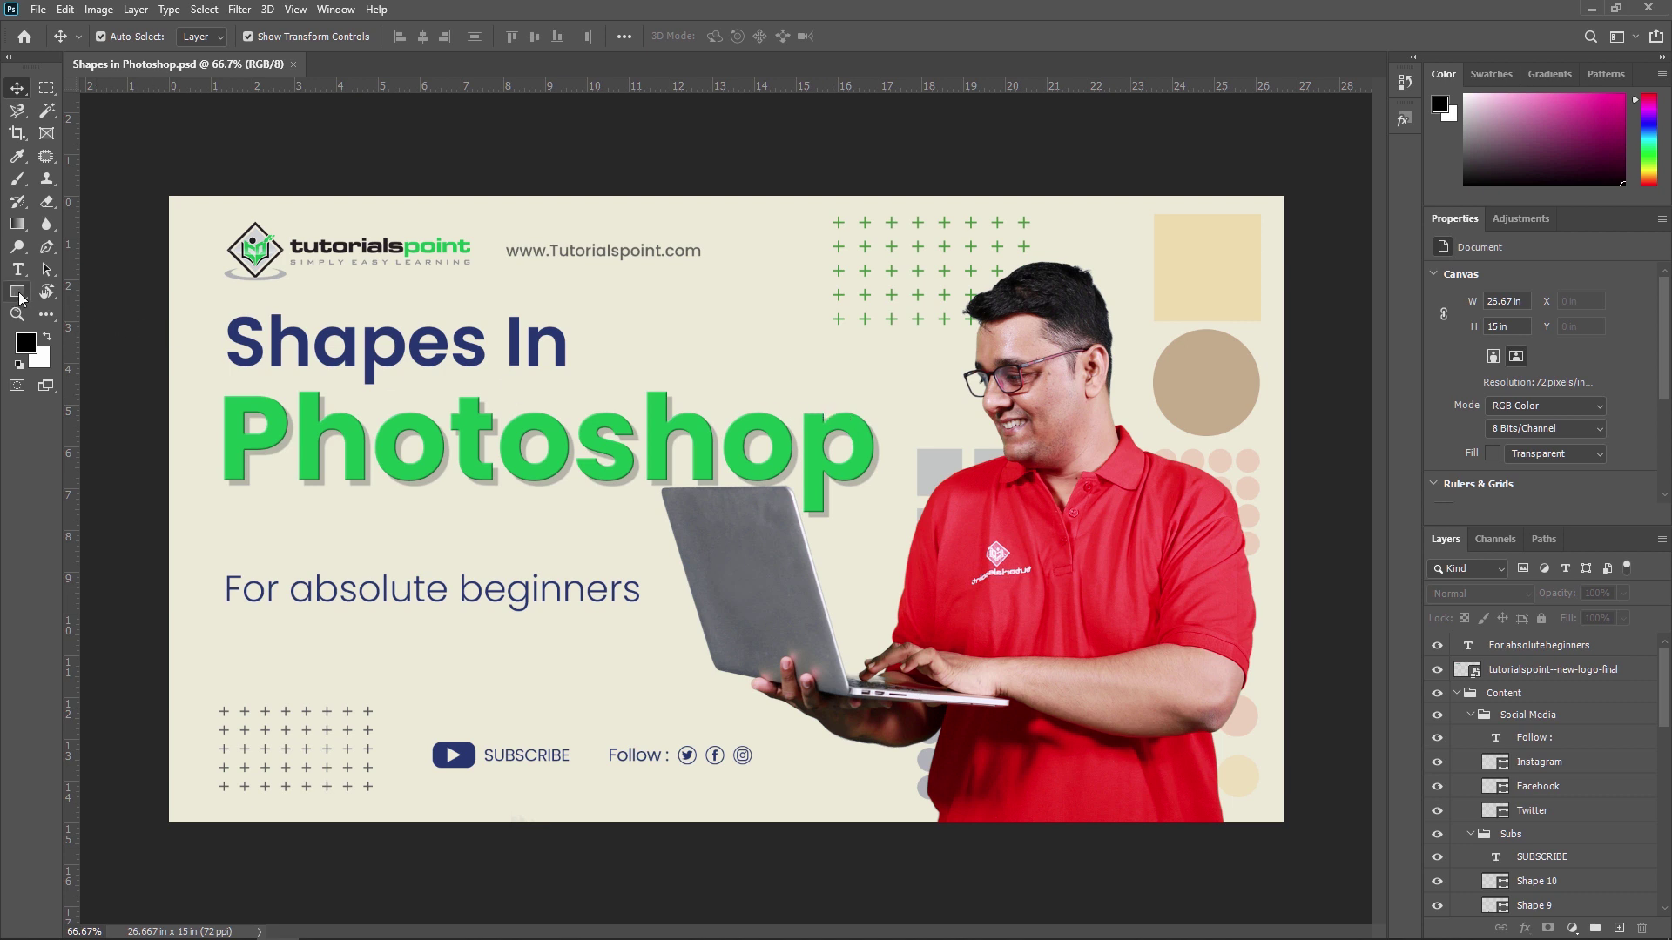
Step: Select the Rectangle Tool, with its yellow fill and 10 pt stroke presets active
{"action": "left_click", "coordinate": [19, 297]}
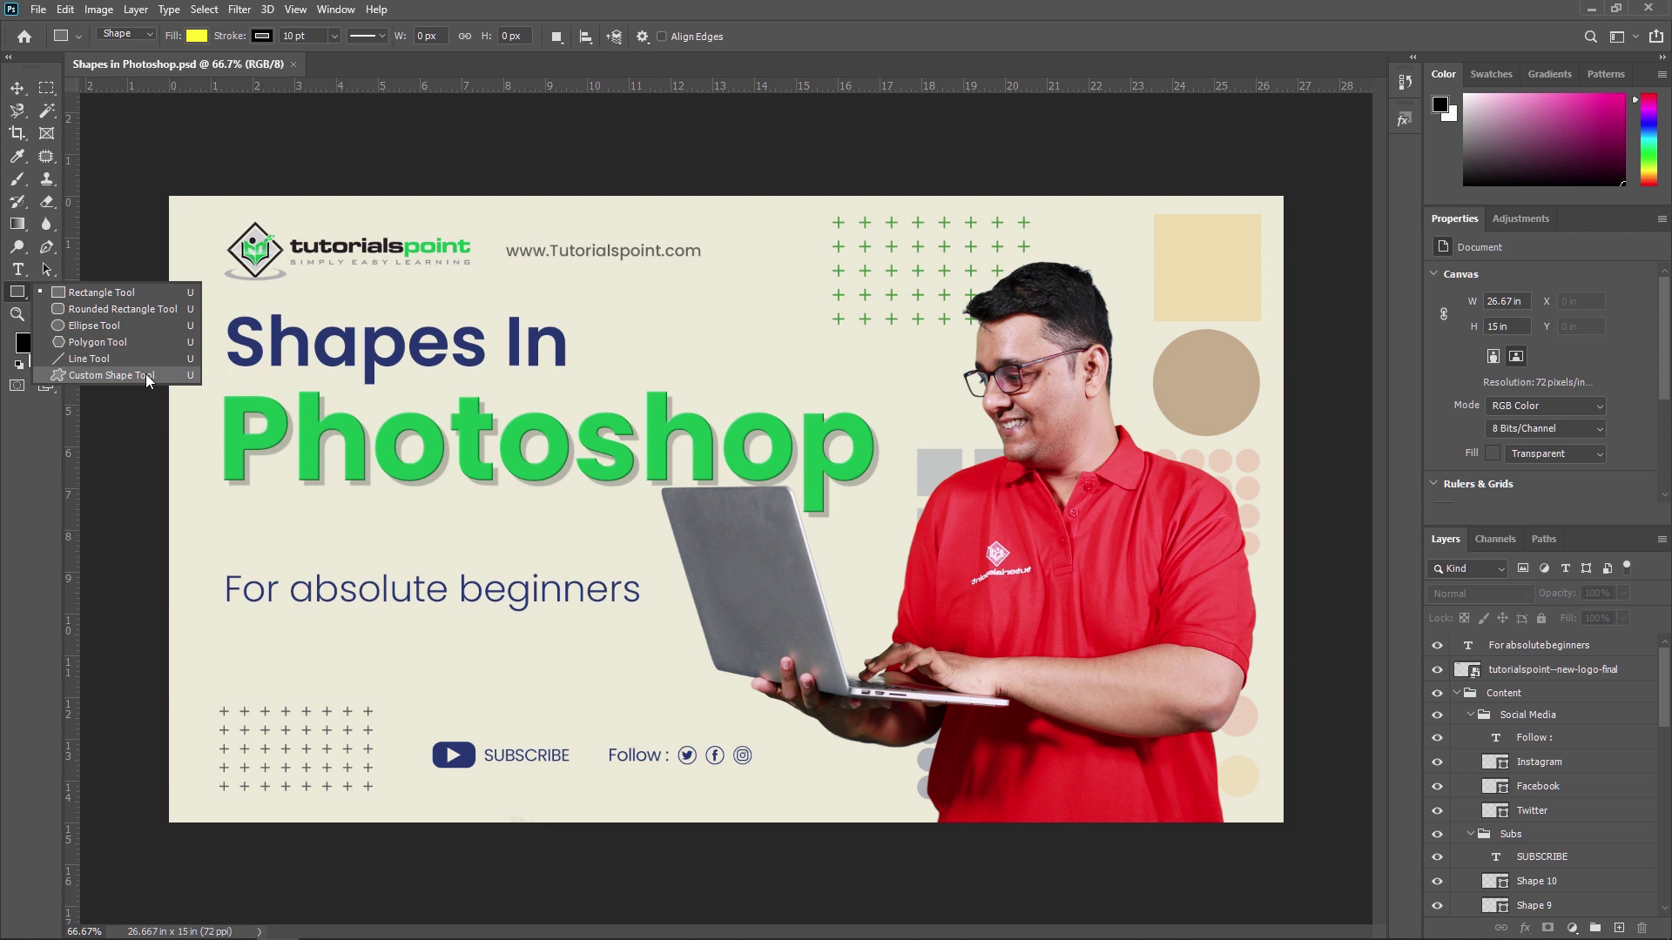
{"action": "left_click", "coordinate": [16, 293]}
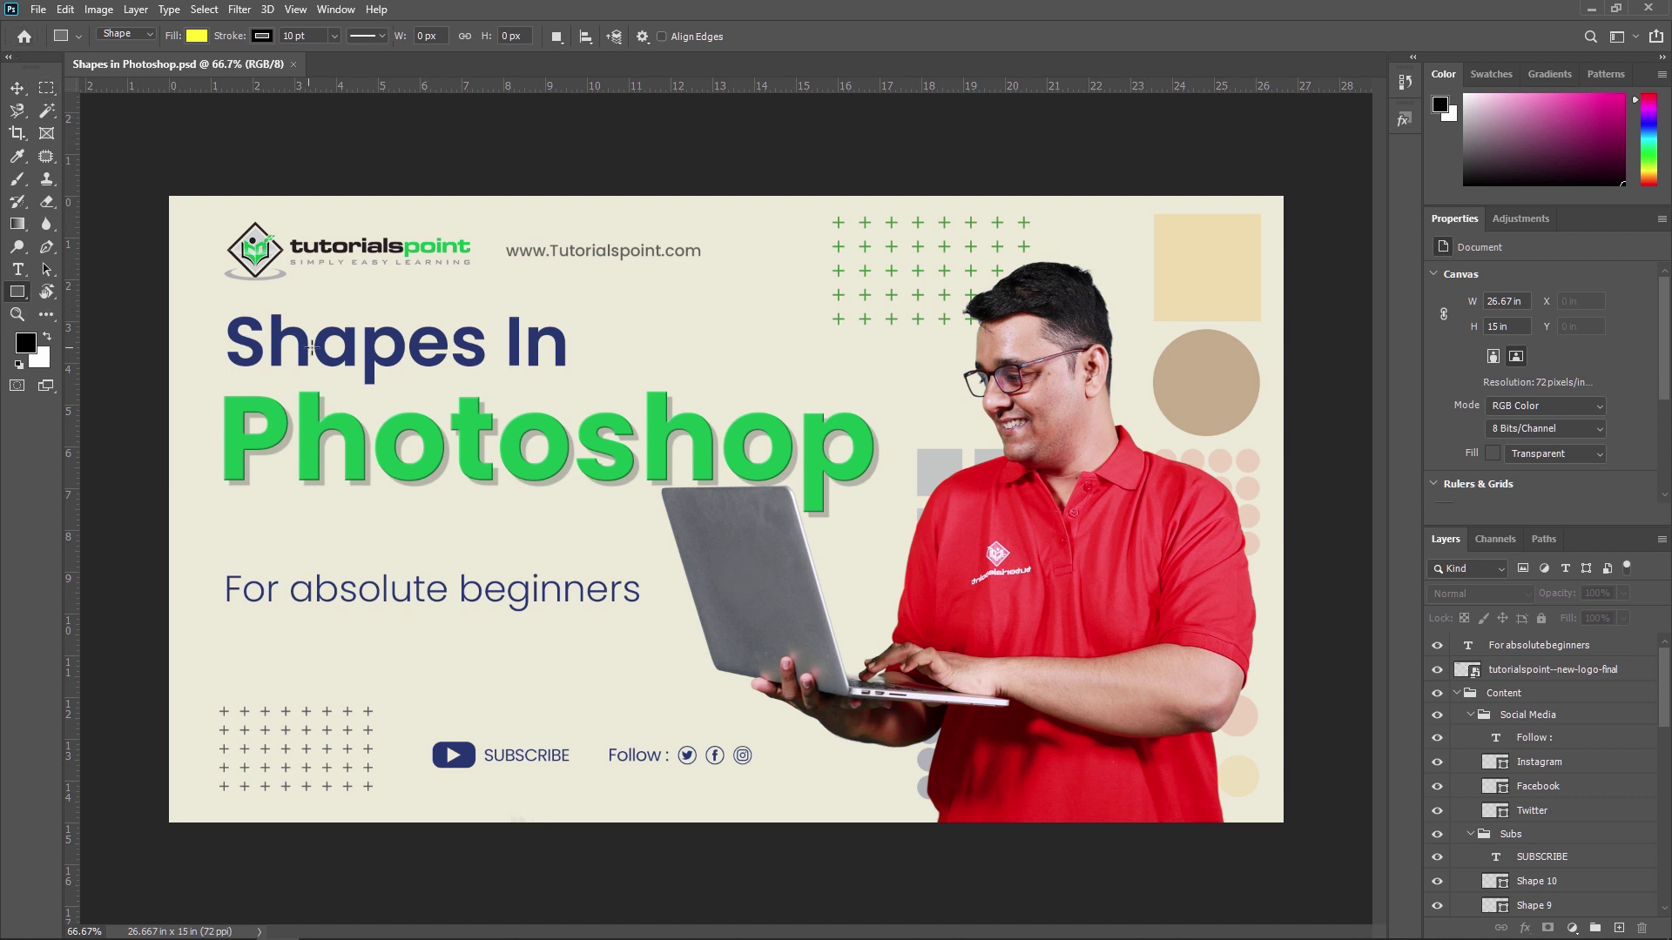
Step: Create a new 1920 x 1080 px document named 'Shapes in Photoshop'
{"action": "left_click", "coordinate": [37, 10]}
{"action": "left_click", "coordinate": [73, 35]}
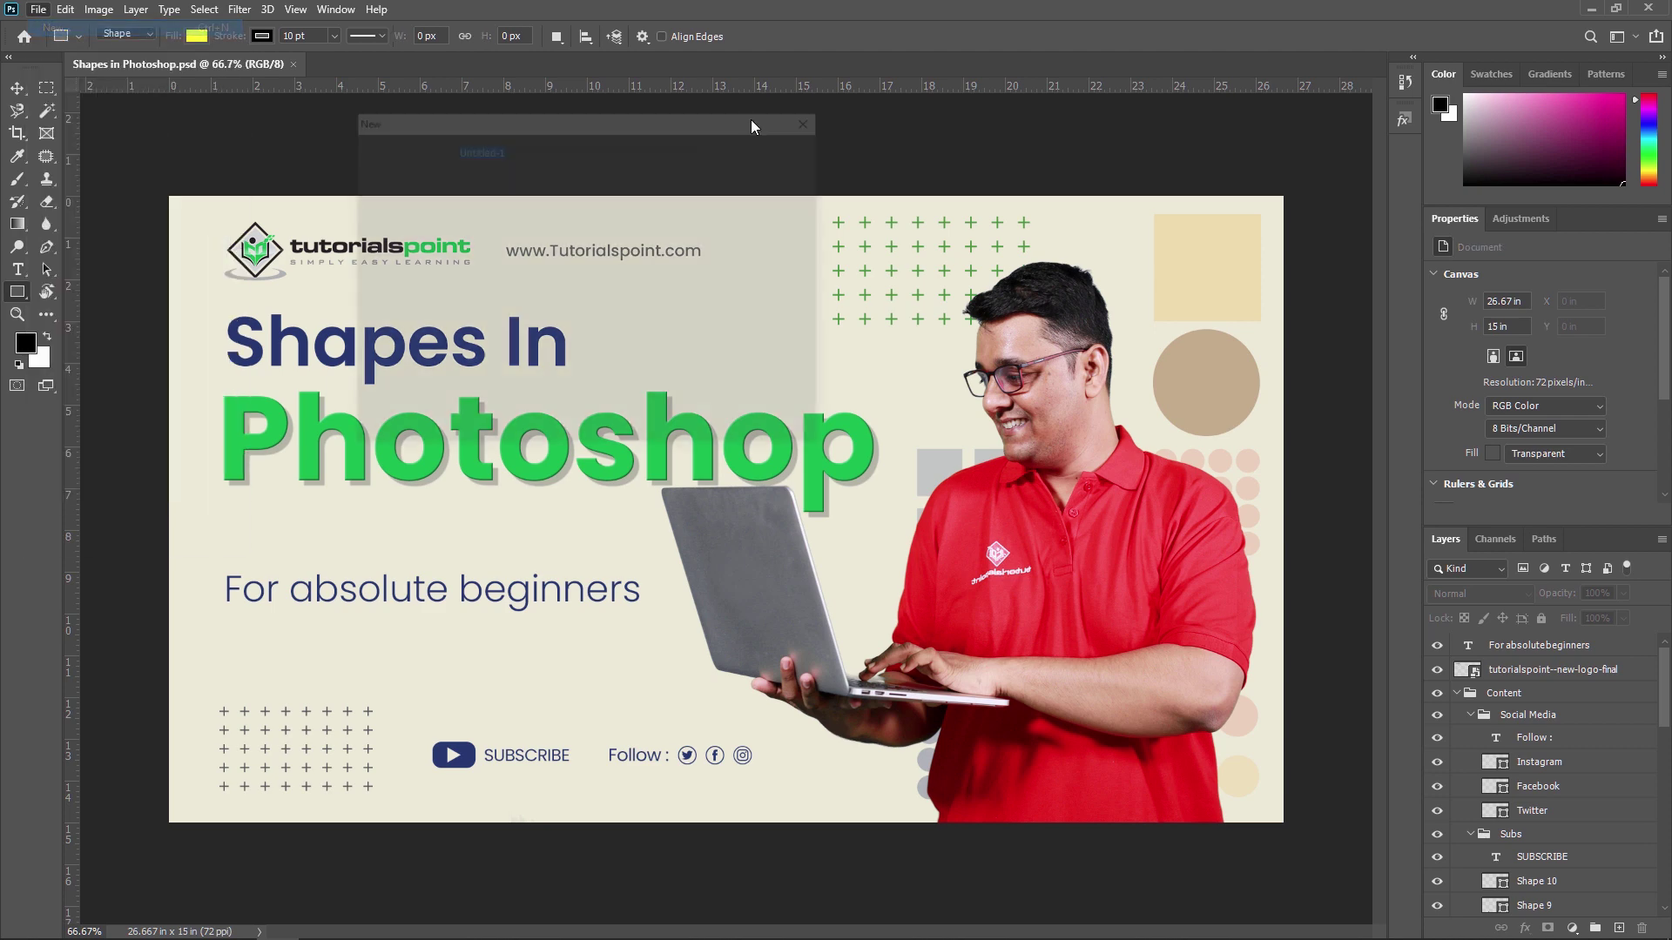
{"action": "left_click", "coordinate": [588, 154]}
{"action": "key", "text": "ctrl+a"}
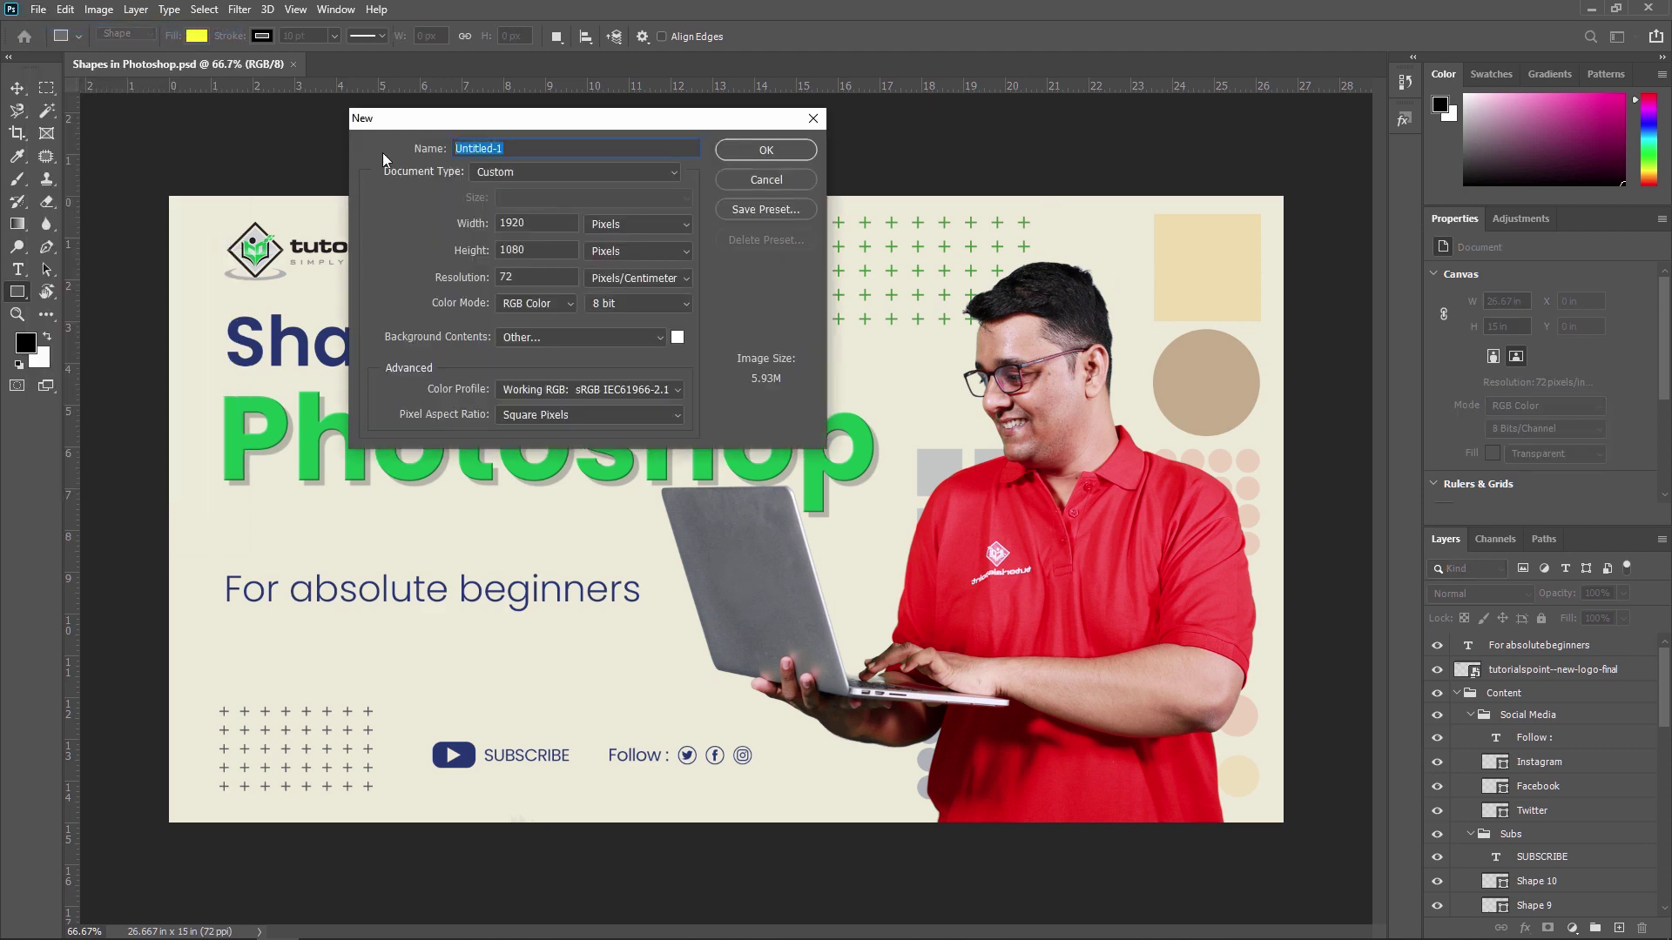
{"action": "type", "text": "Shapes in Photoshop"}
{"action": "left_click", "coordinate": [765, 153]}
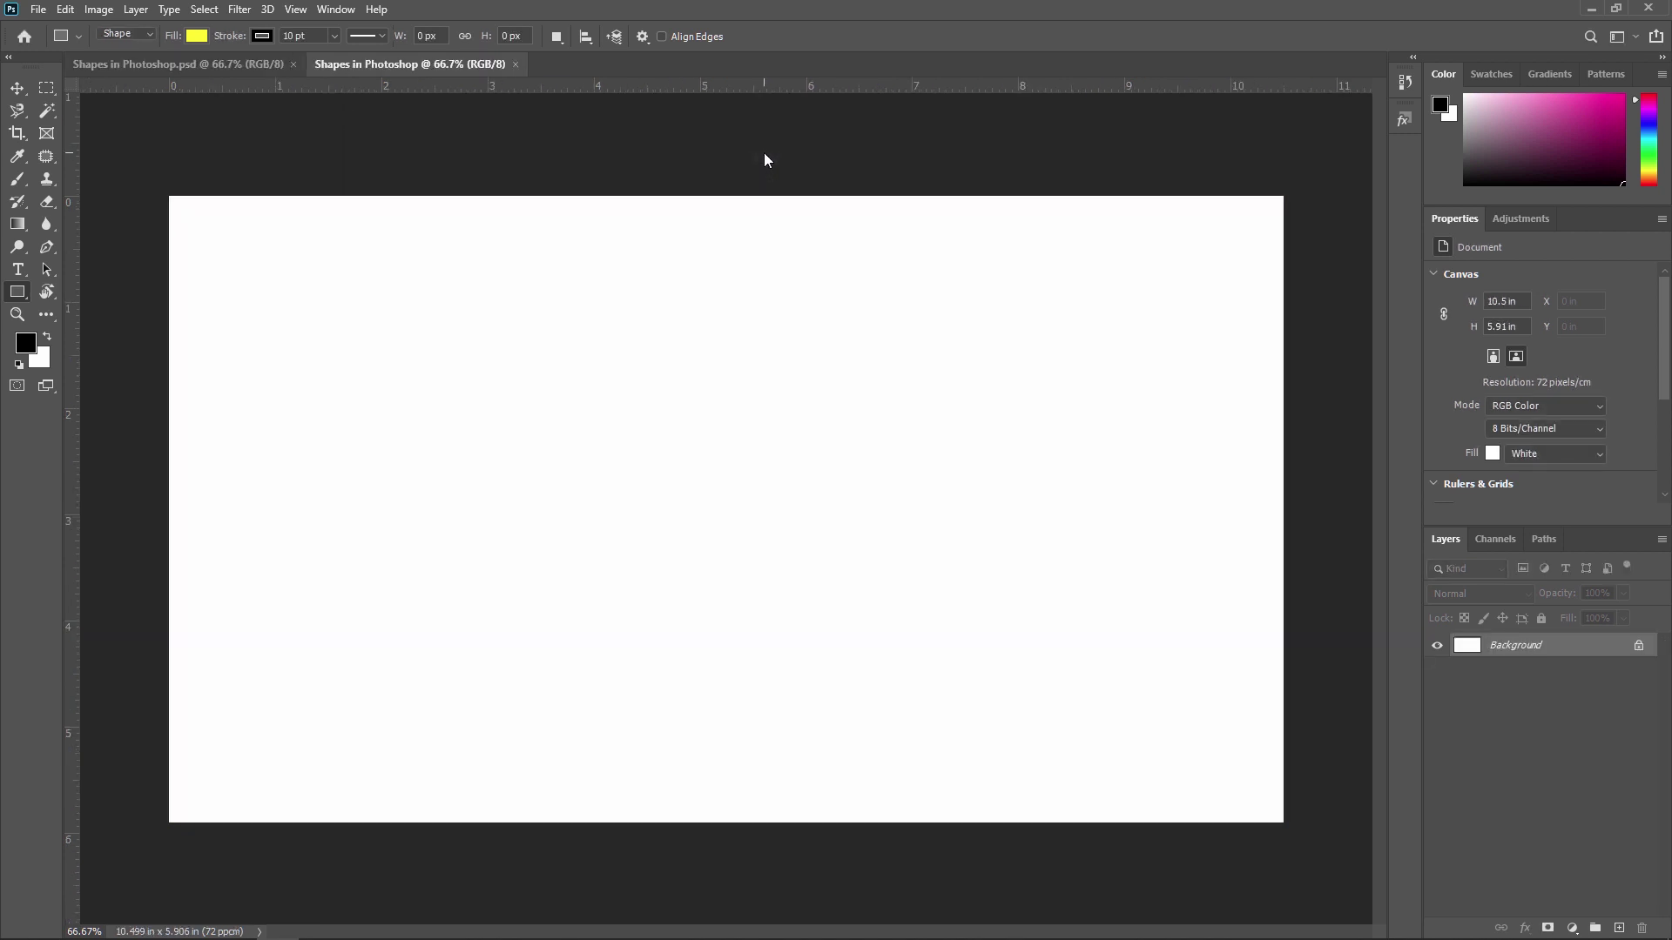
{"action": "left_click", "coordinate": [19, 293]}
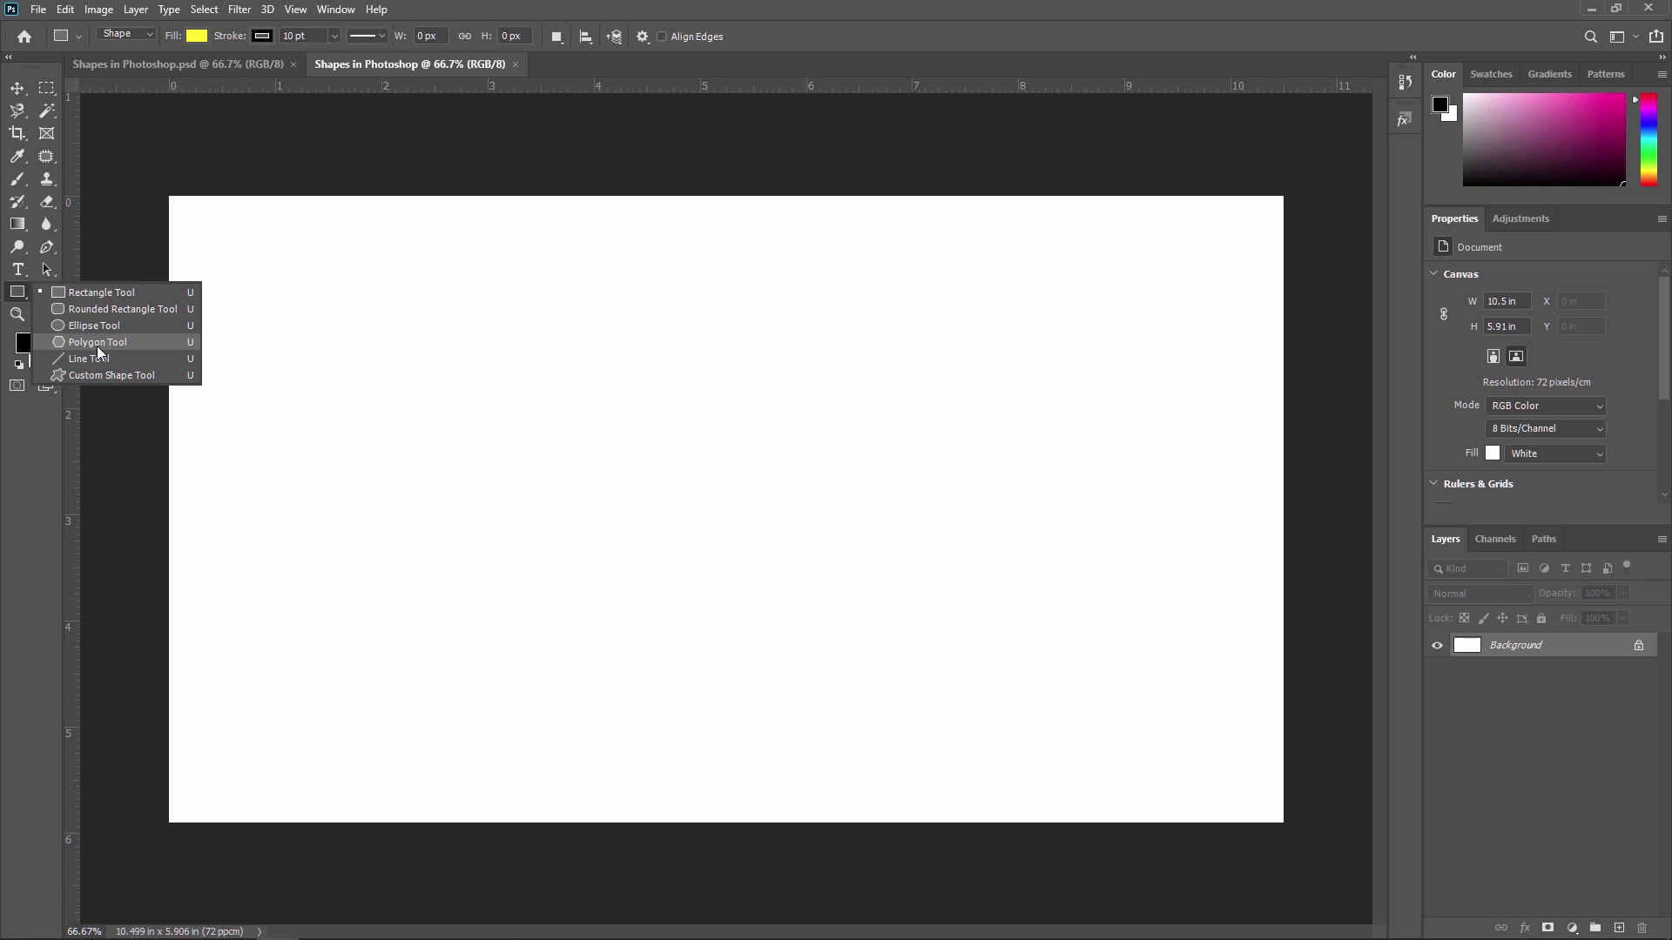
{"action": "left_click", "coordinate": [101, 292]}
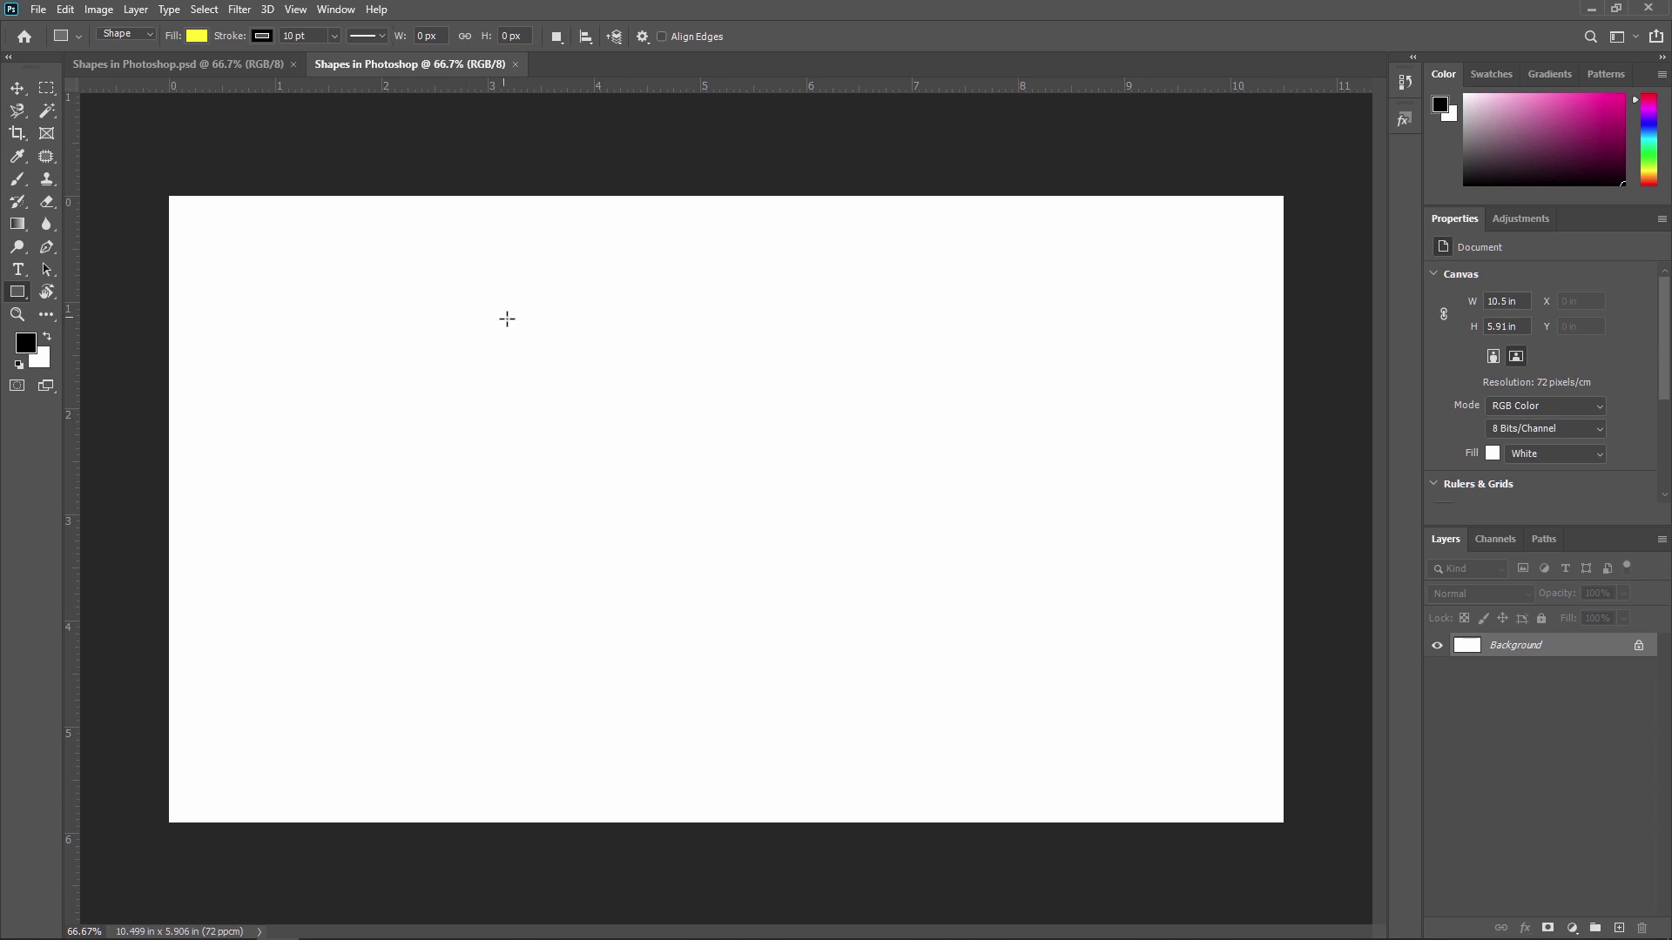
{"action": "right_click", "coordinate": [19, 296]}
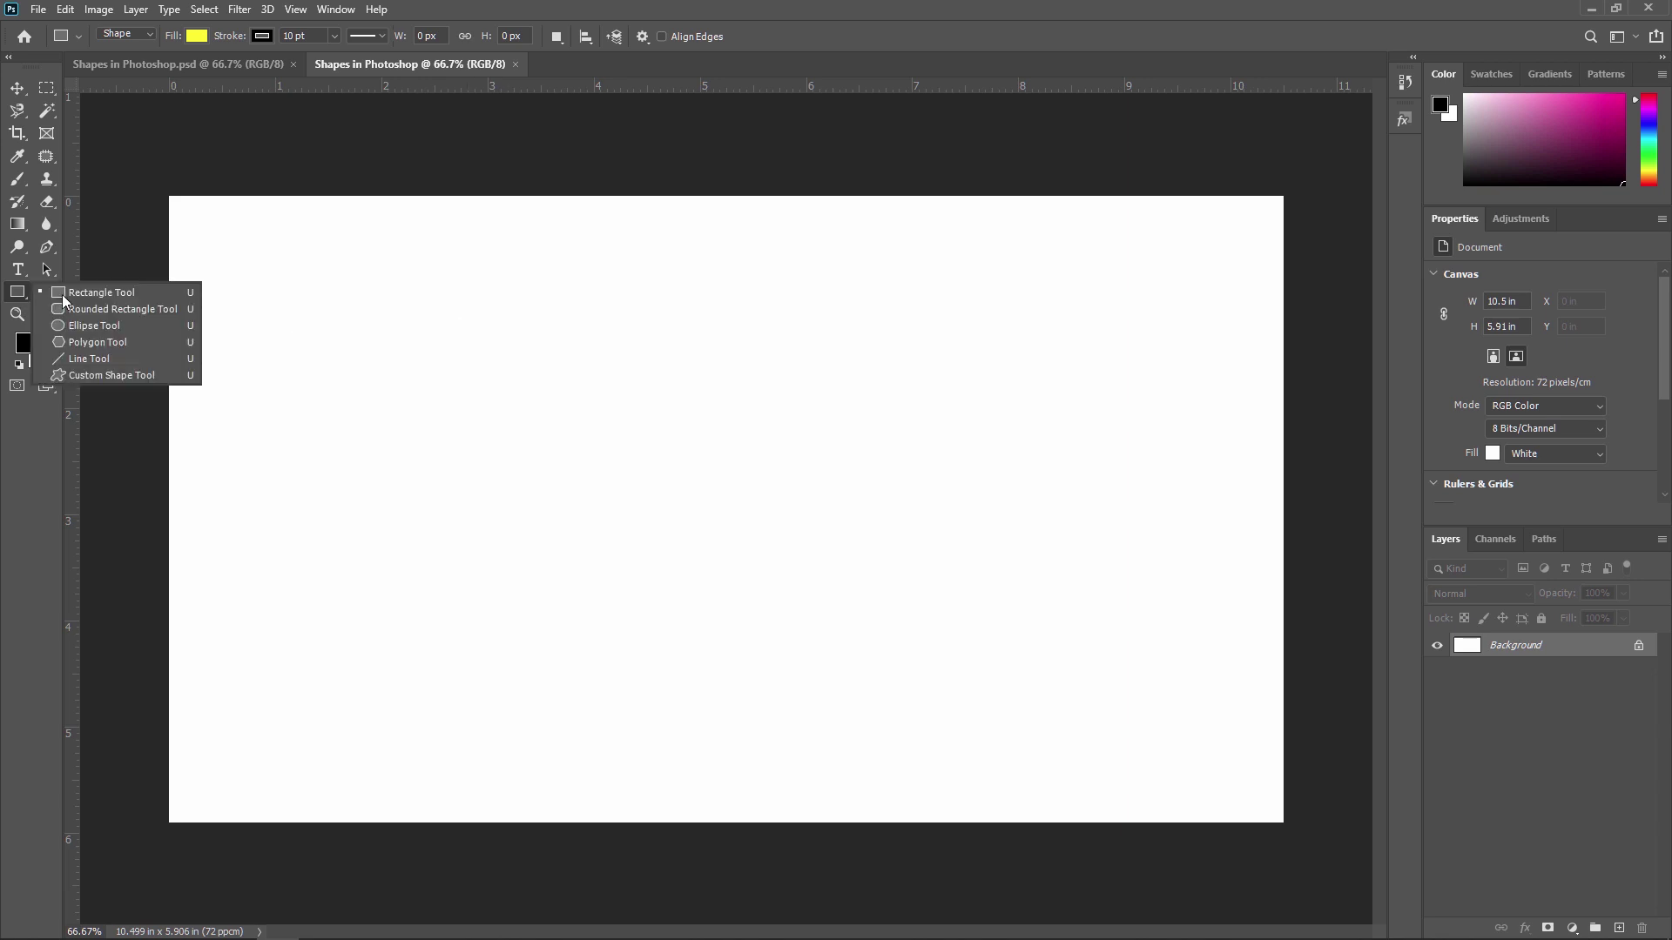
{"action": "left_click", "coordinate": [111, 293]}
Step: Draw a yellow, black-stroked rectangle and move it up to the top of the canvas
{"action": "left_click_drag", "start_coordinate": [511, 326], "coordinate": [1002, 577]}
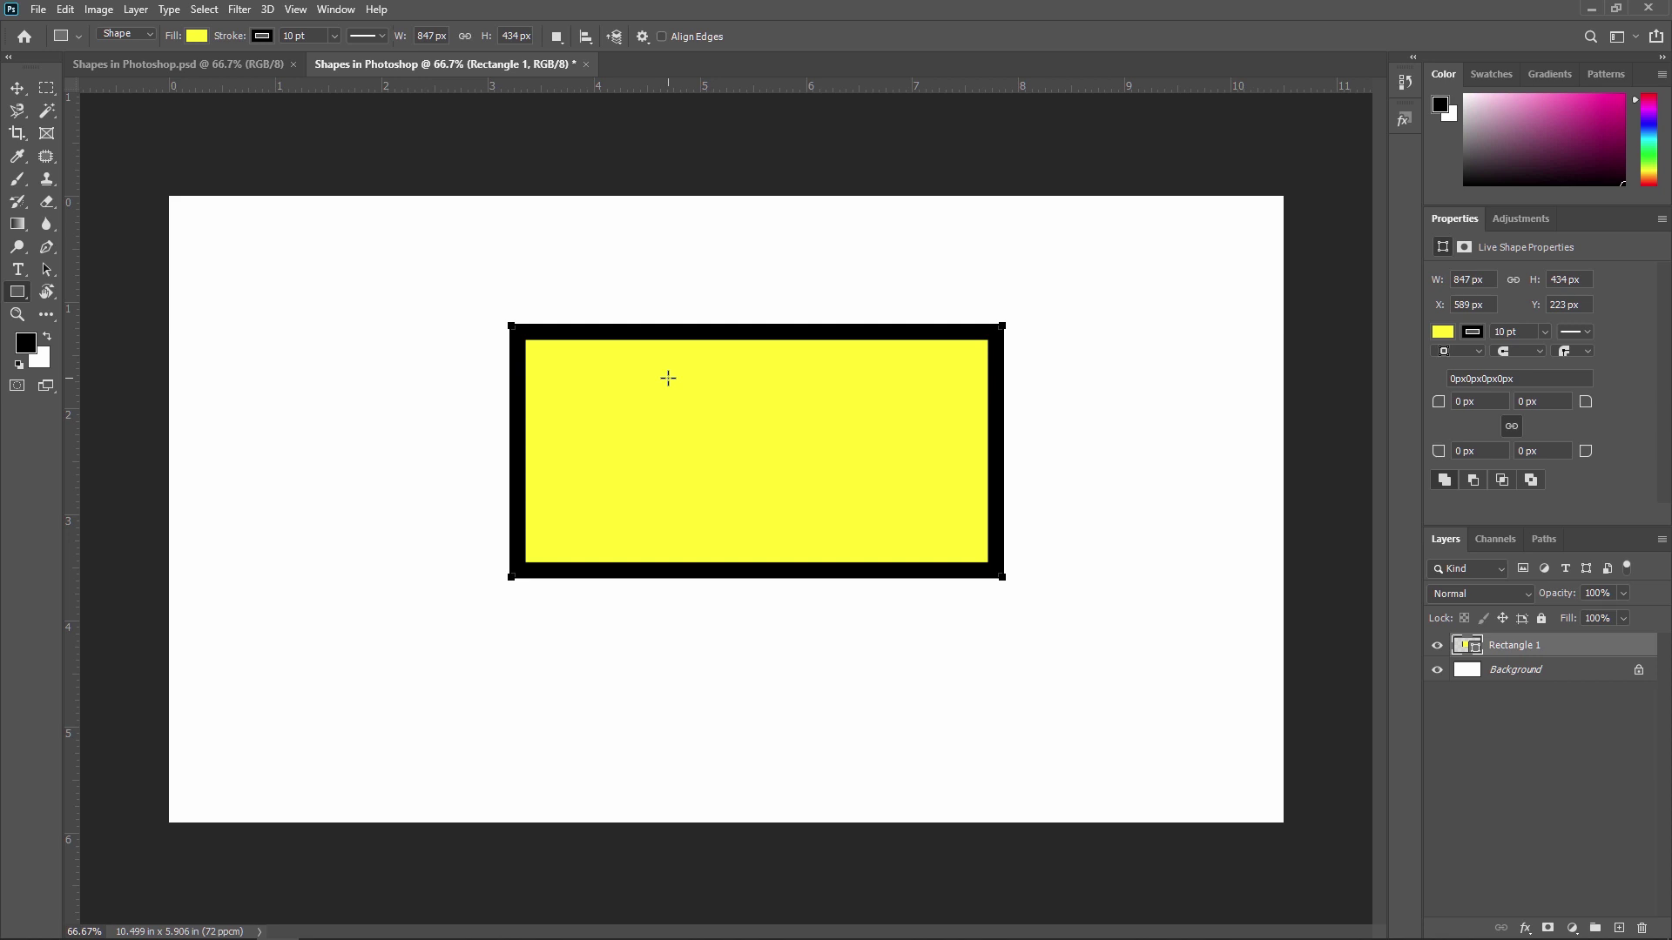
{"action": "left_click", "coordinate": [17, 88]}
{"action": "left_click_drag", "start_coordinate": [803, 484], "coordinate": [763, 340]}
{"action": "key", "text": "u"}
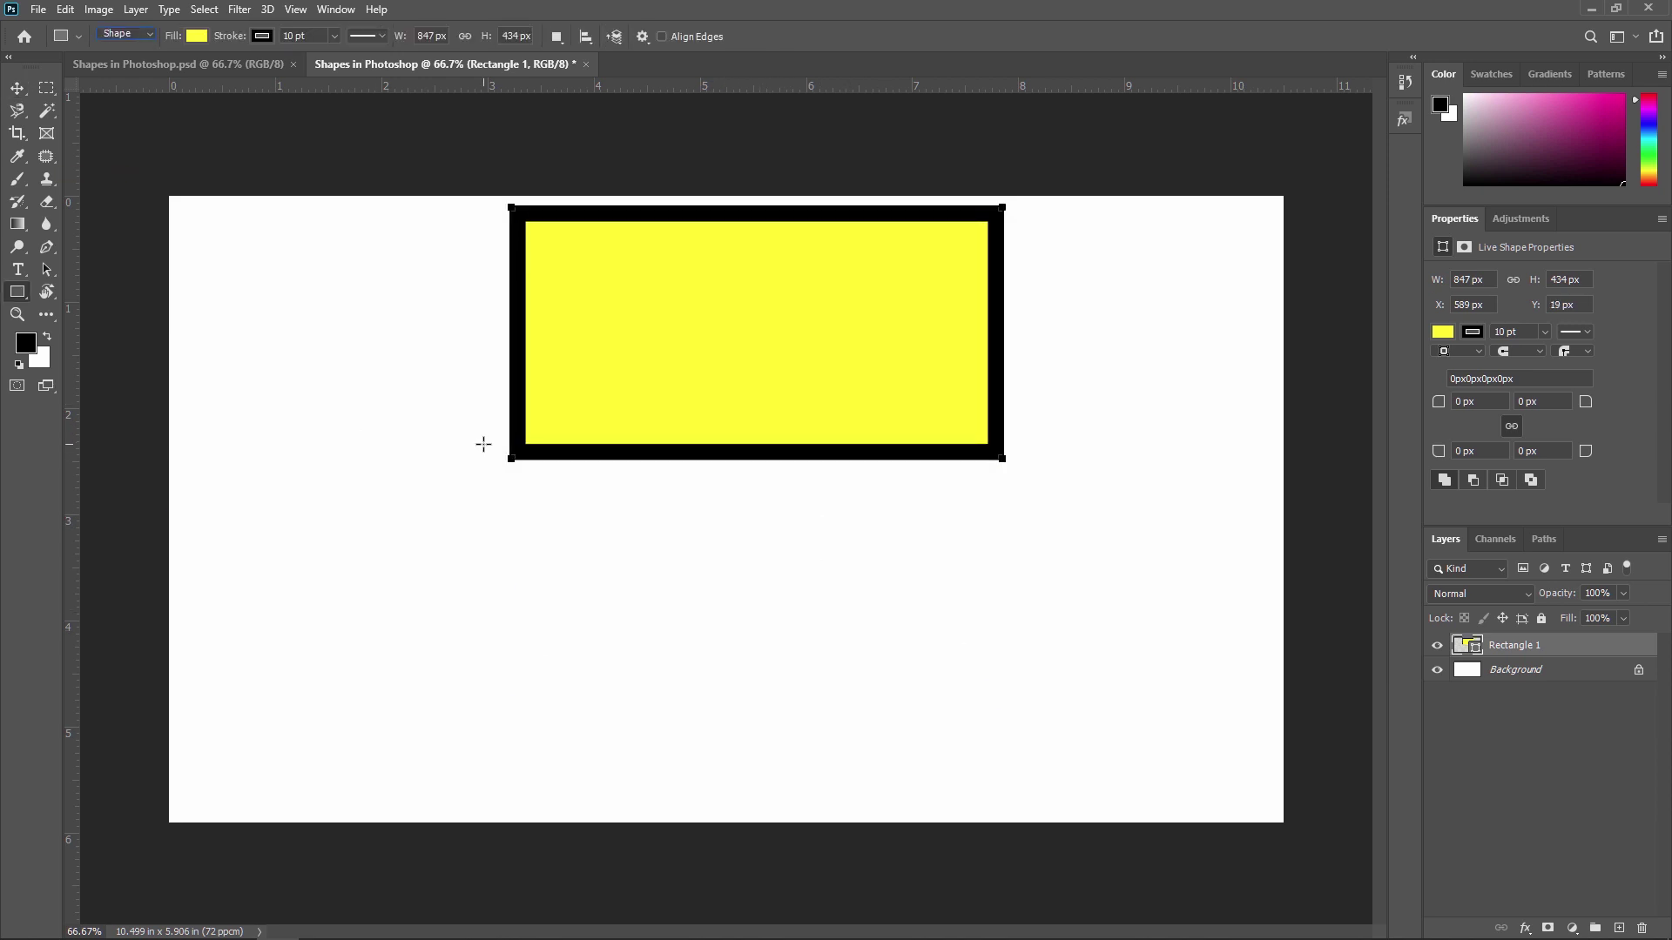
Step: Change the rectangle's fill from yellow to magenta using the Fill swatch
{"action": "left_click", "coordinate": [126, 39]}
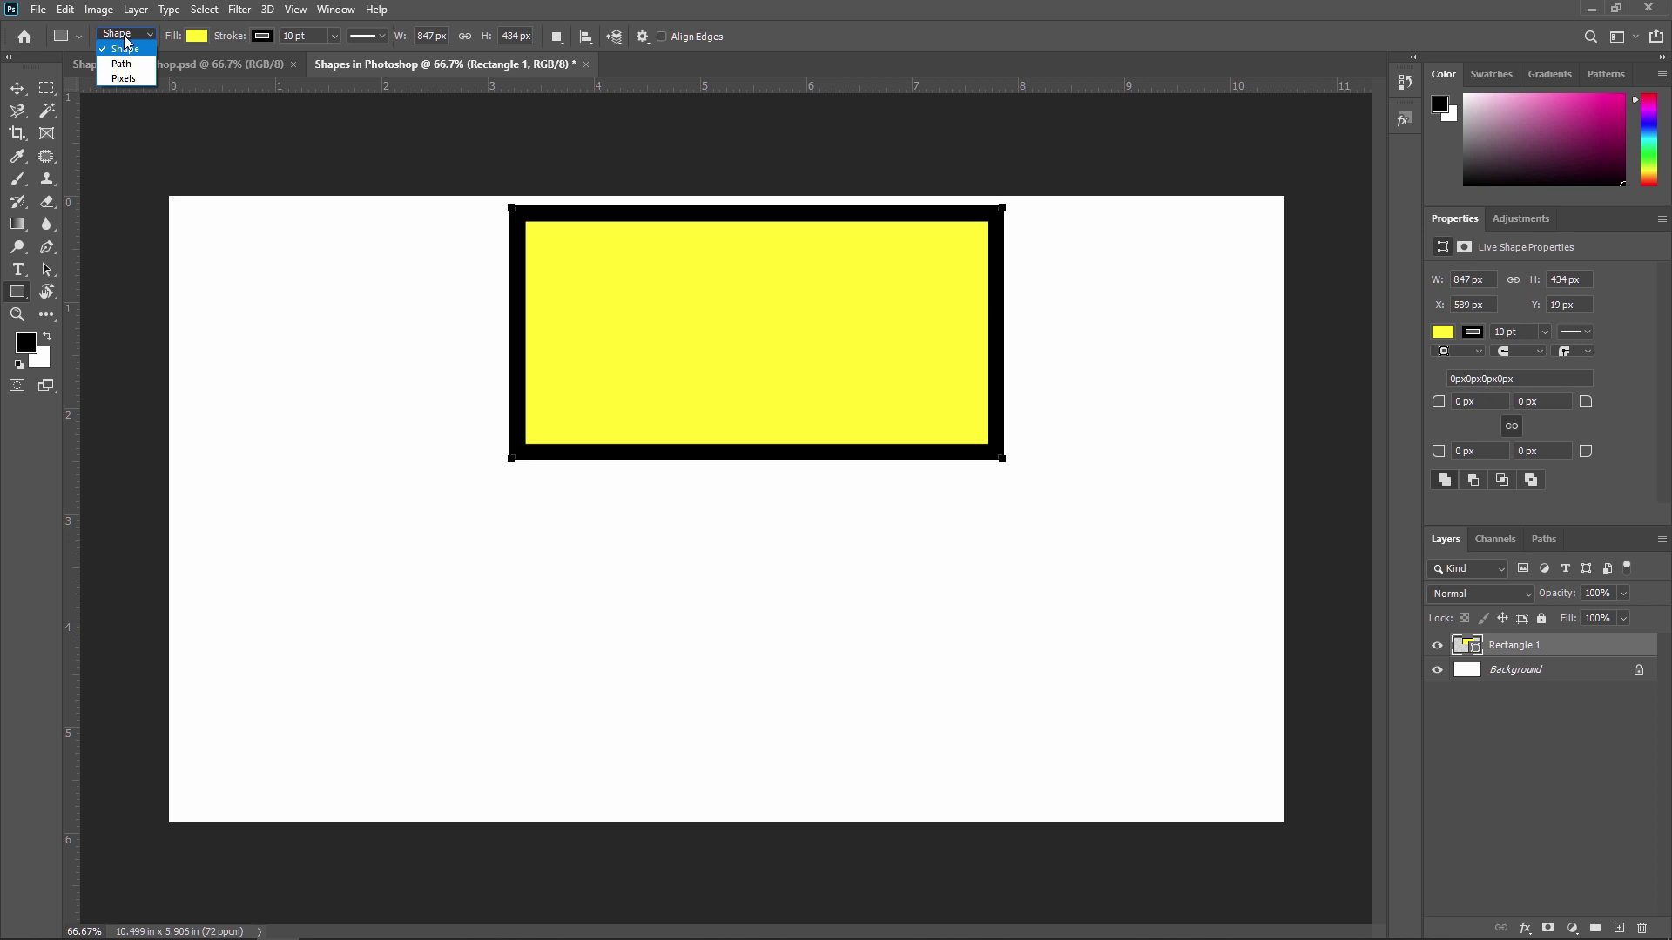
{"action": "left_click", "coordinate": [198, 40]}
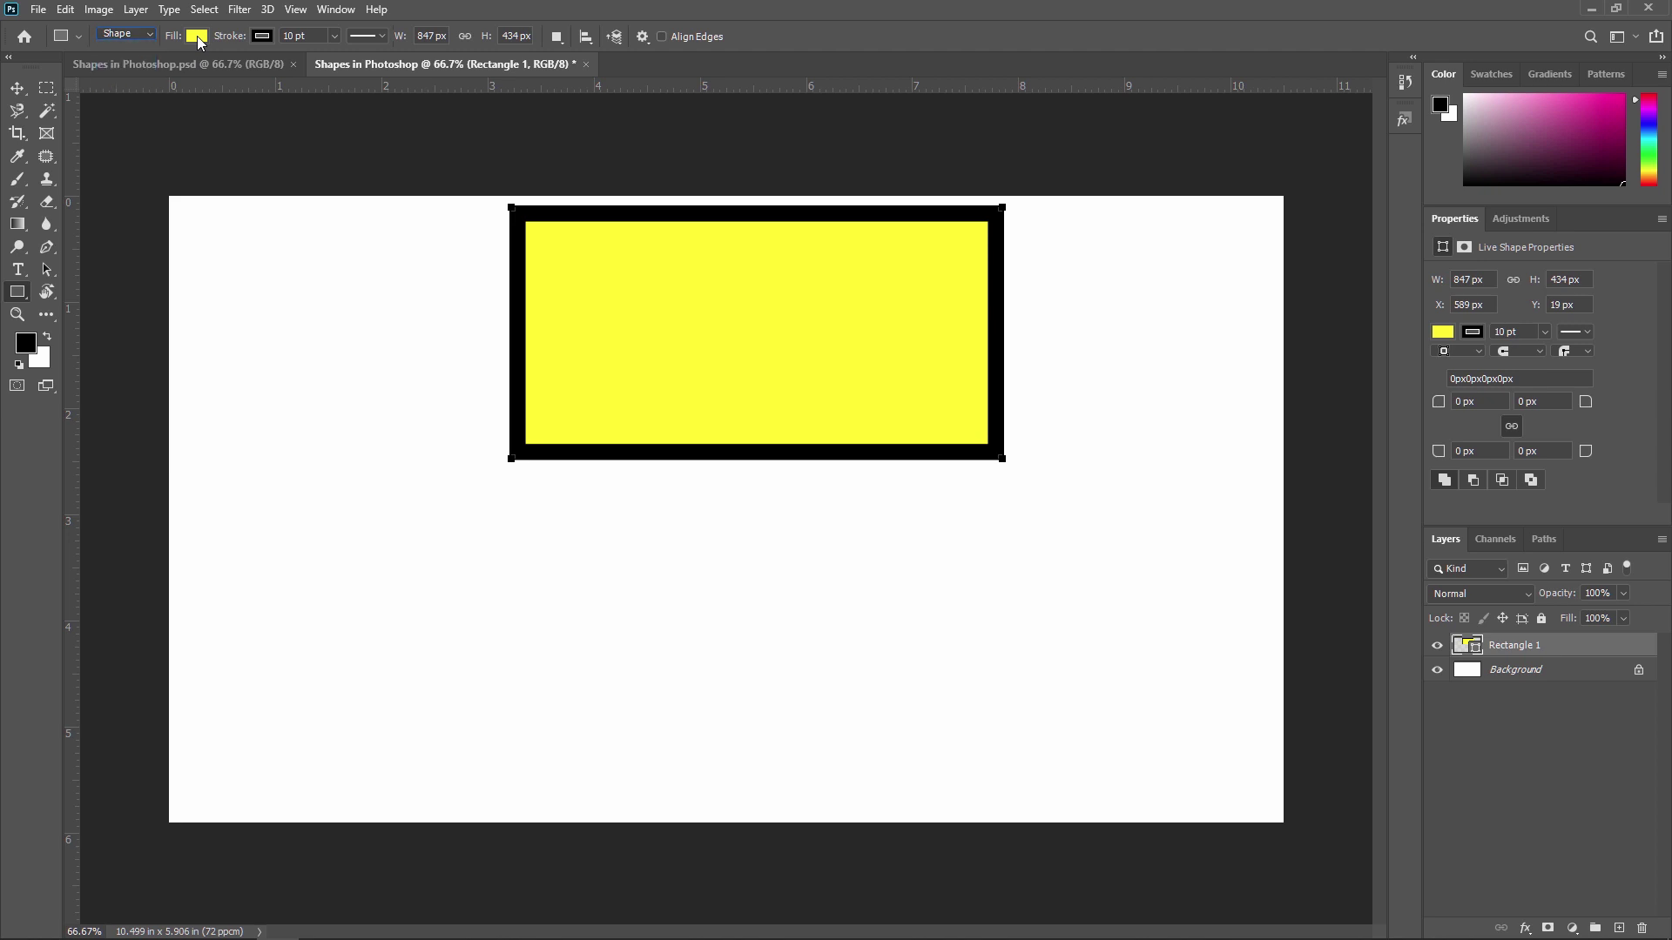
{"action": "left_click", "coordinate": [197, 40]}
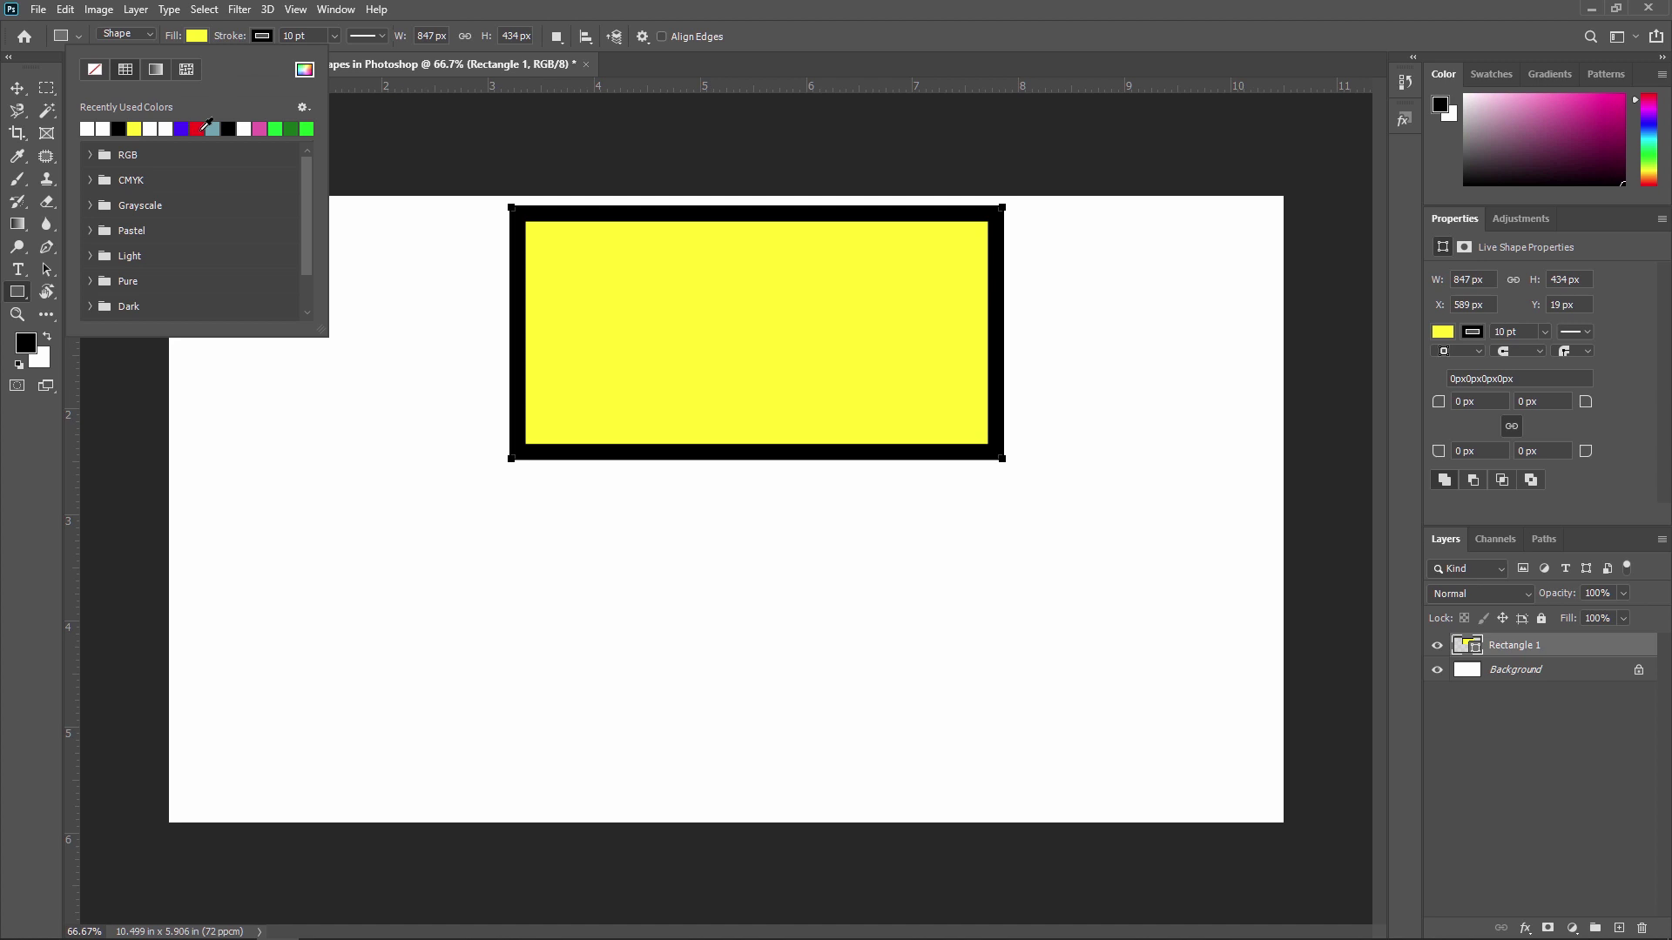
{"action": "left_click", "coordinate": [196, 129]}
{"action": "left_click", "coordinate": [181, 129]}
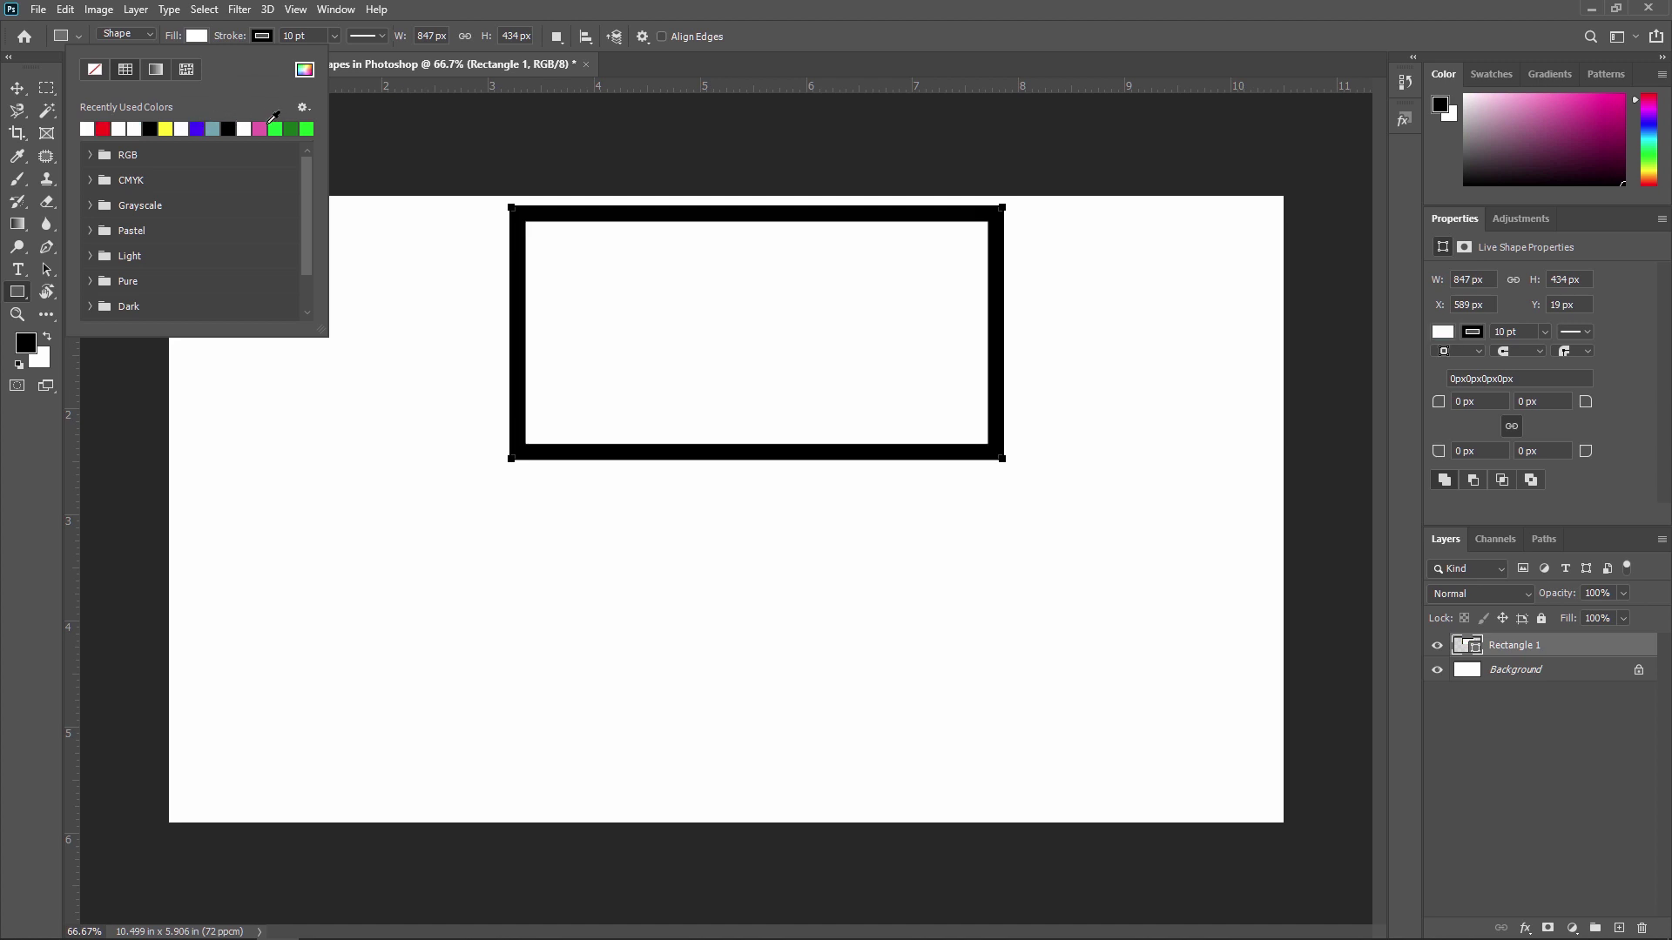
{"action": "left_click", "coordinate": [260, 128]}
{"action": "left_click", "coordinate": [179, 36]}
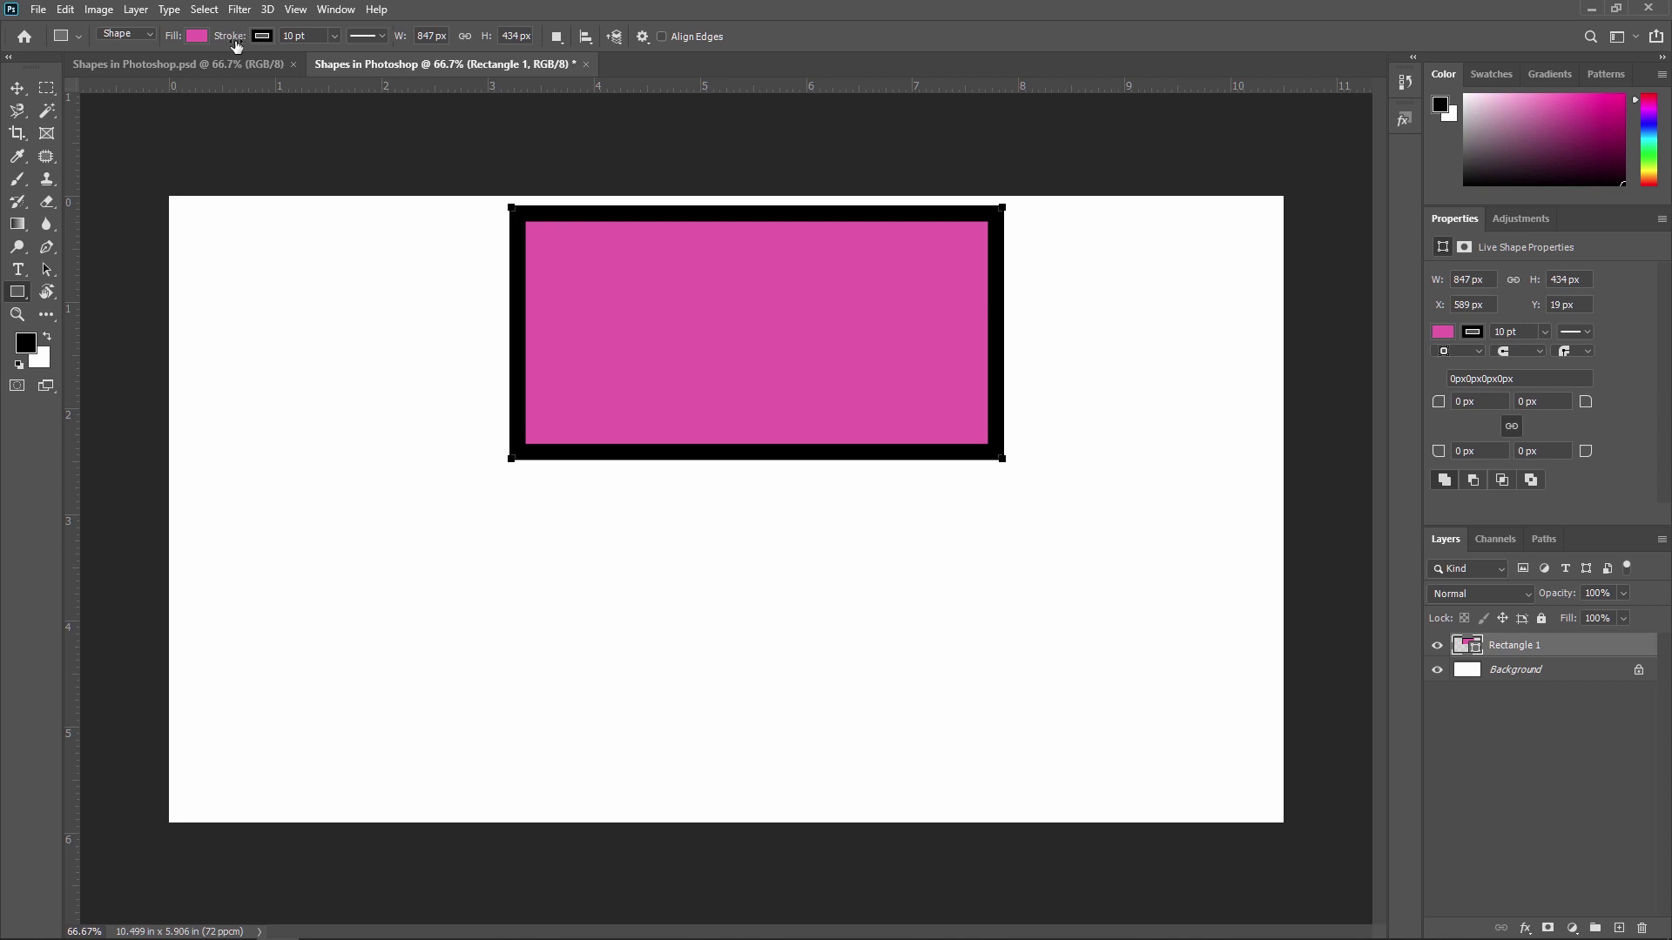
Step: Change the rectangle's stroke colour from black to yellow
{"action": "left_click", "coordinate": [263, 36]}
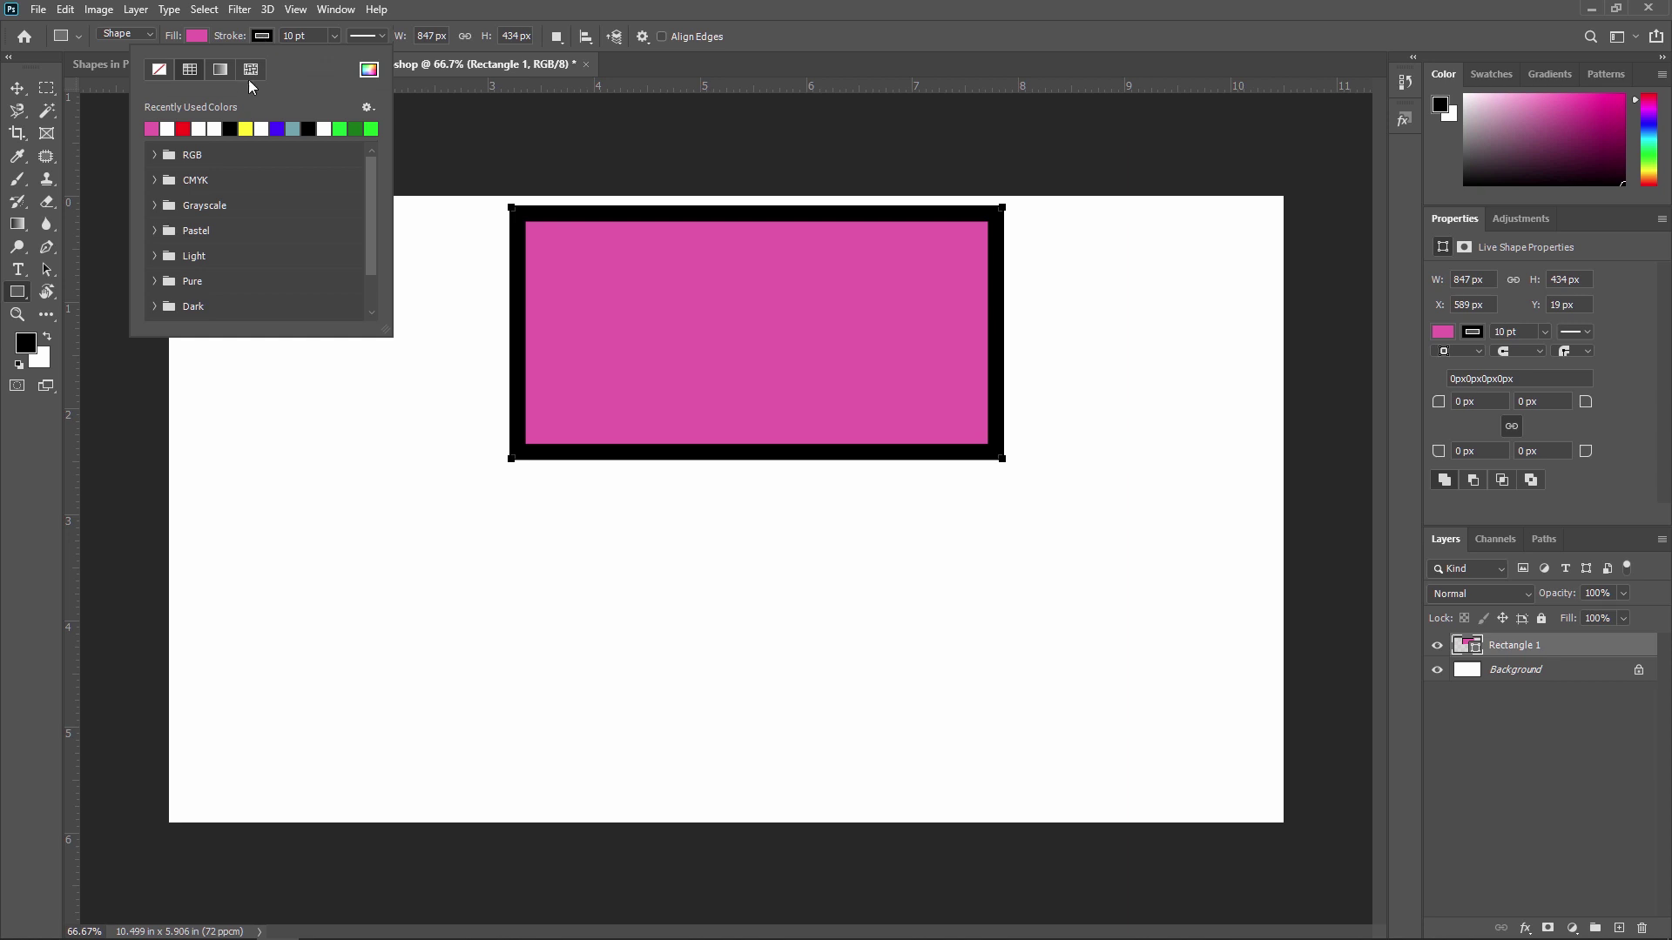
{"action": "left_click", "coordinate": [183, 129]}
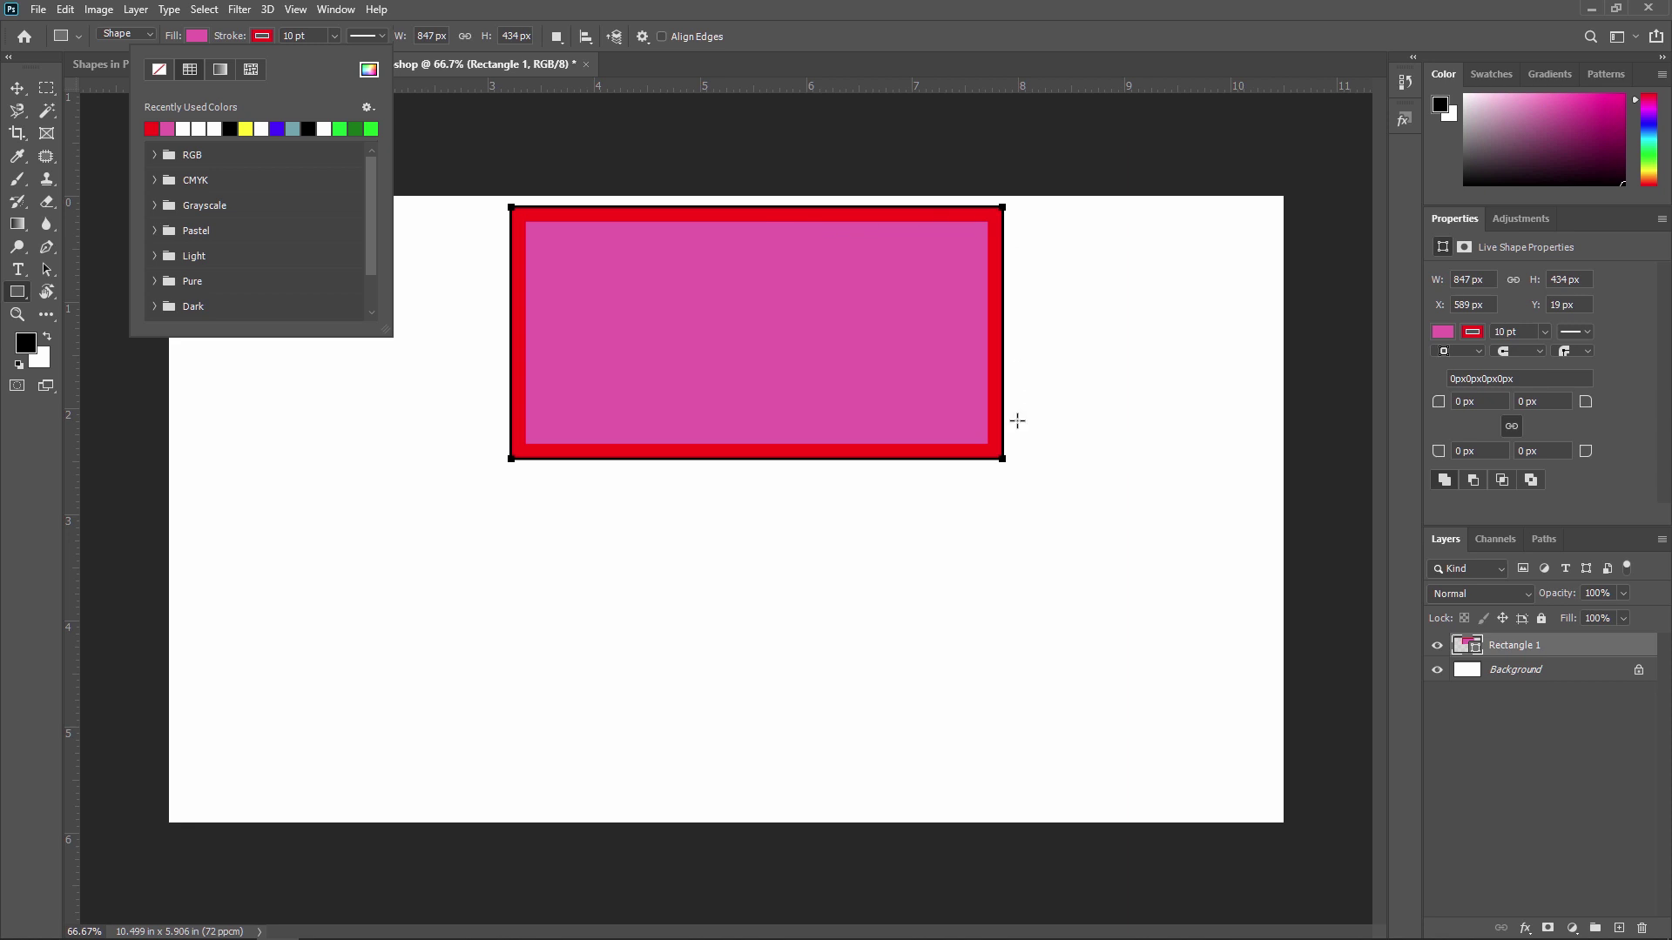
{"action": "left_click", "coordinate": [168, 129]}
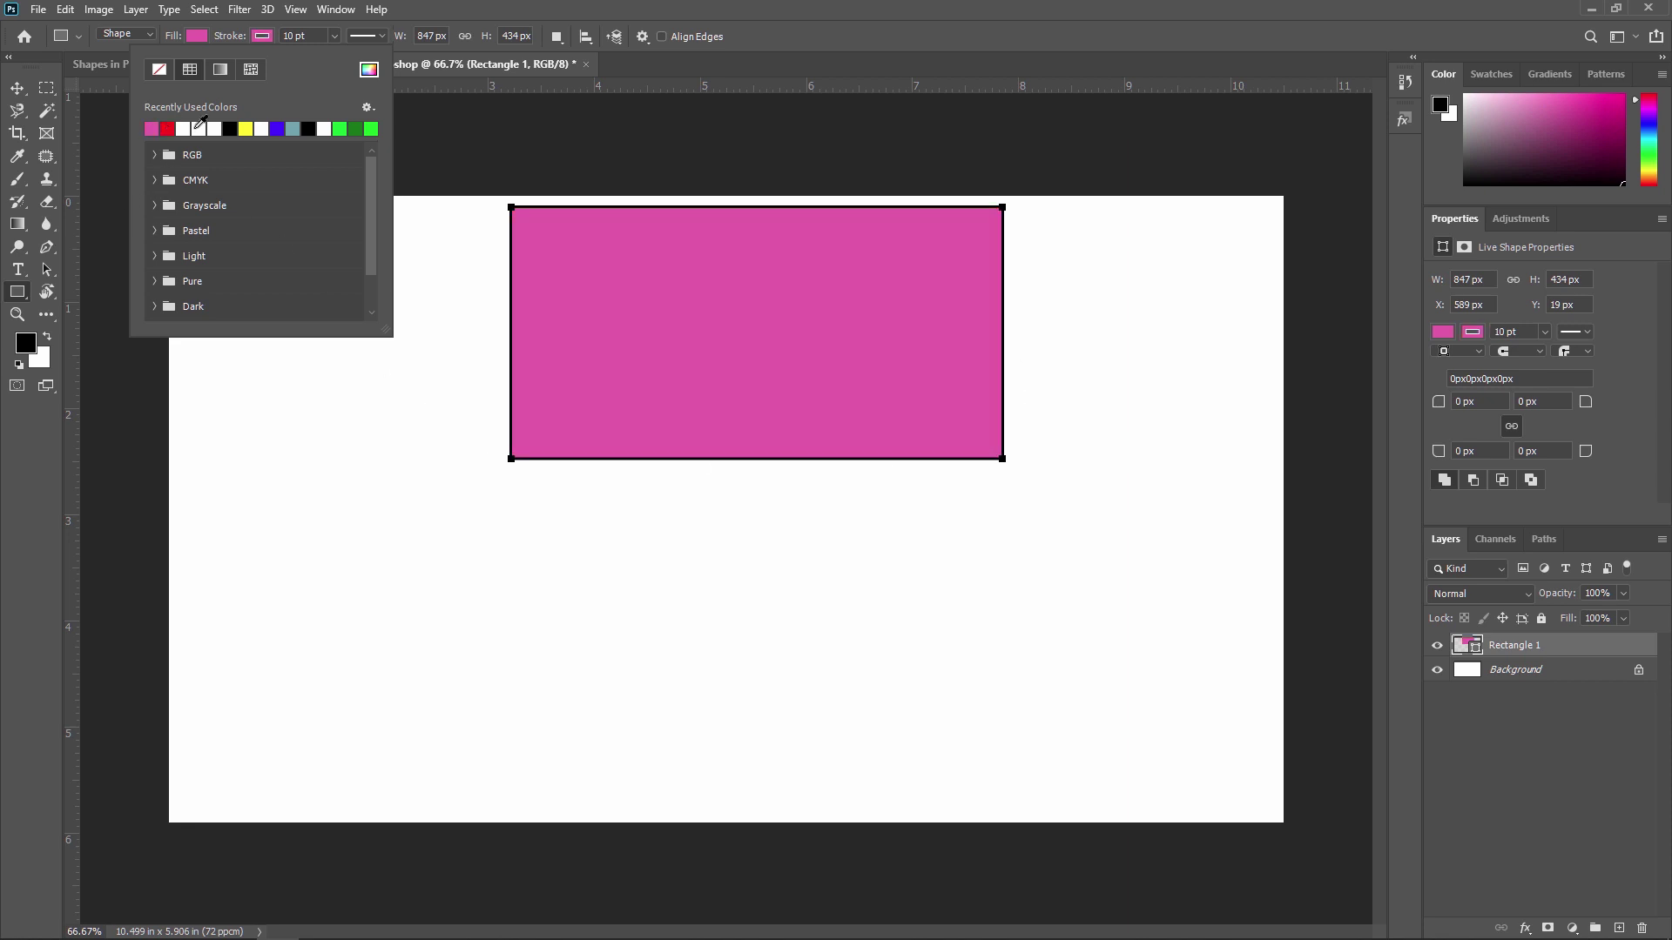
{"action": "left_click", "coordinate": [249, 129]}
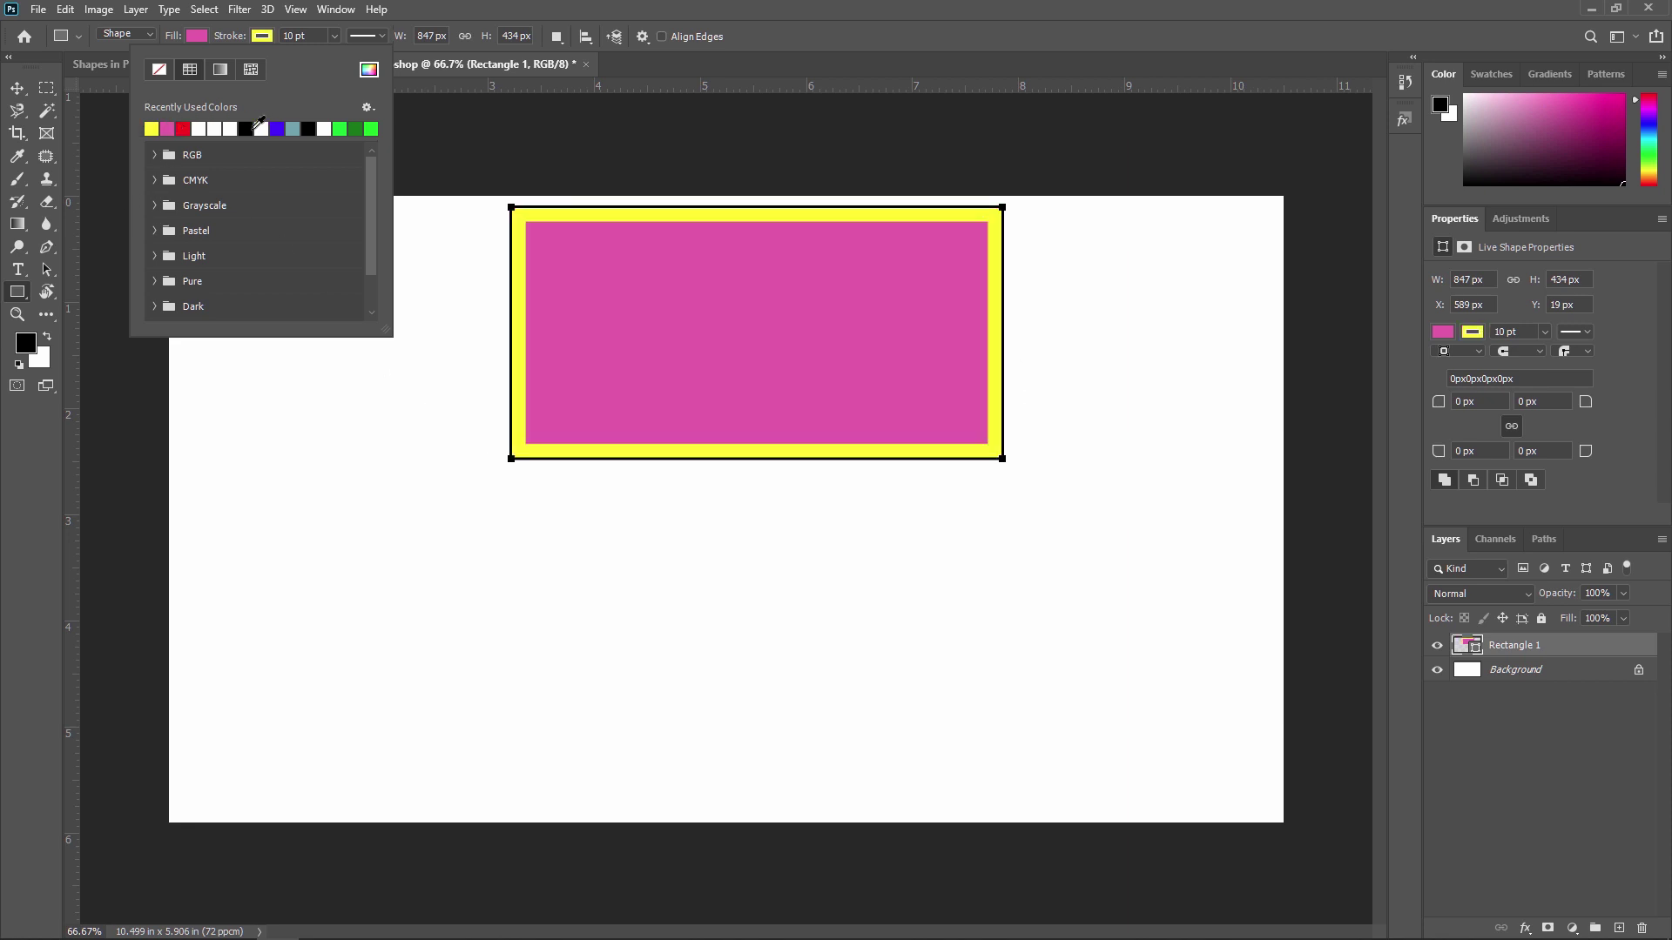
{"action": "left_click", "coordinate": [314, 35]}
Step: Set the stroke width to 5 pt, then scrub it down to about 3.36 pt
{"action": "double_click", "coordinate": [314, 36]}
{"action": "type", "text": "5"}
{"action": "key", "text": "Return"}
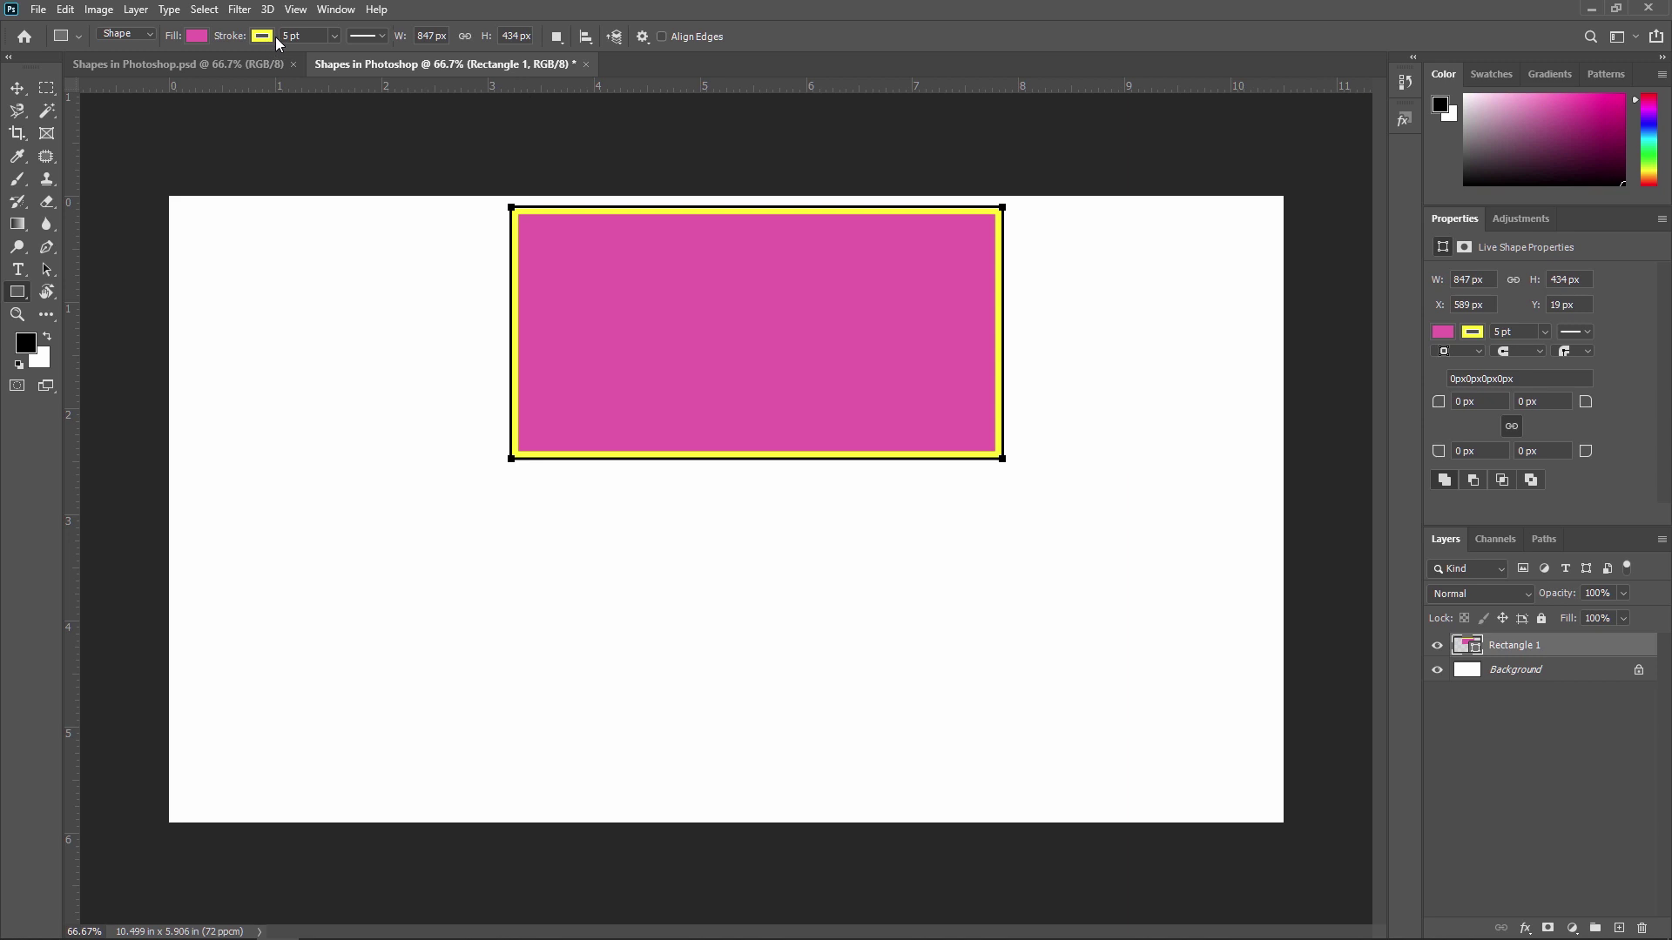
{"action": "double_click", "coordinate": [302, 36]}
{"action": "left_click", "coordinate": [232, 42]}
{"action": "mouse_move", "coordinate": [231, 41]}
{"action": "left_mouse_down"}
{"action": "mouse_move", "coordinate": [357, 50]}
{"action": "mouse_move", "coordinate": [222, 55]}
{"action": "left_mouse_up"}
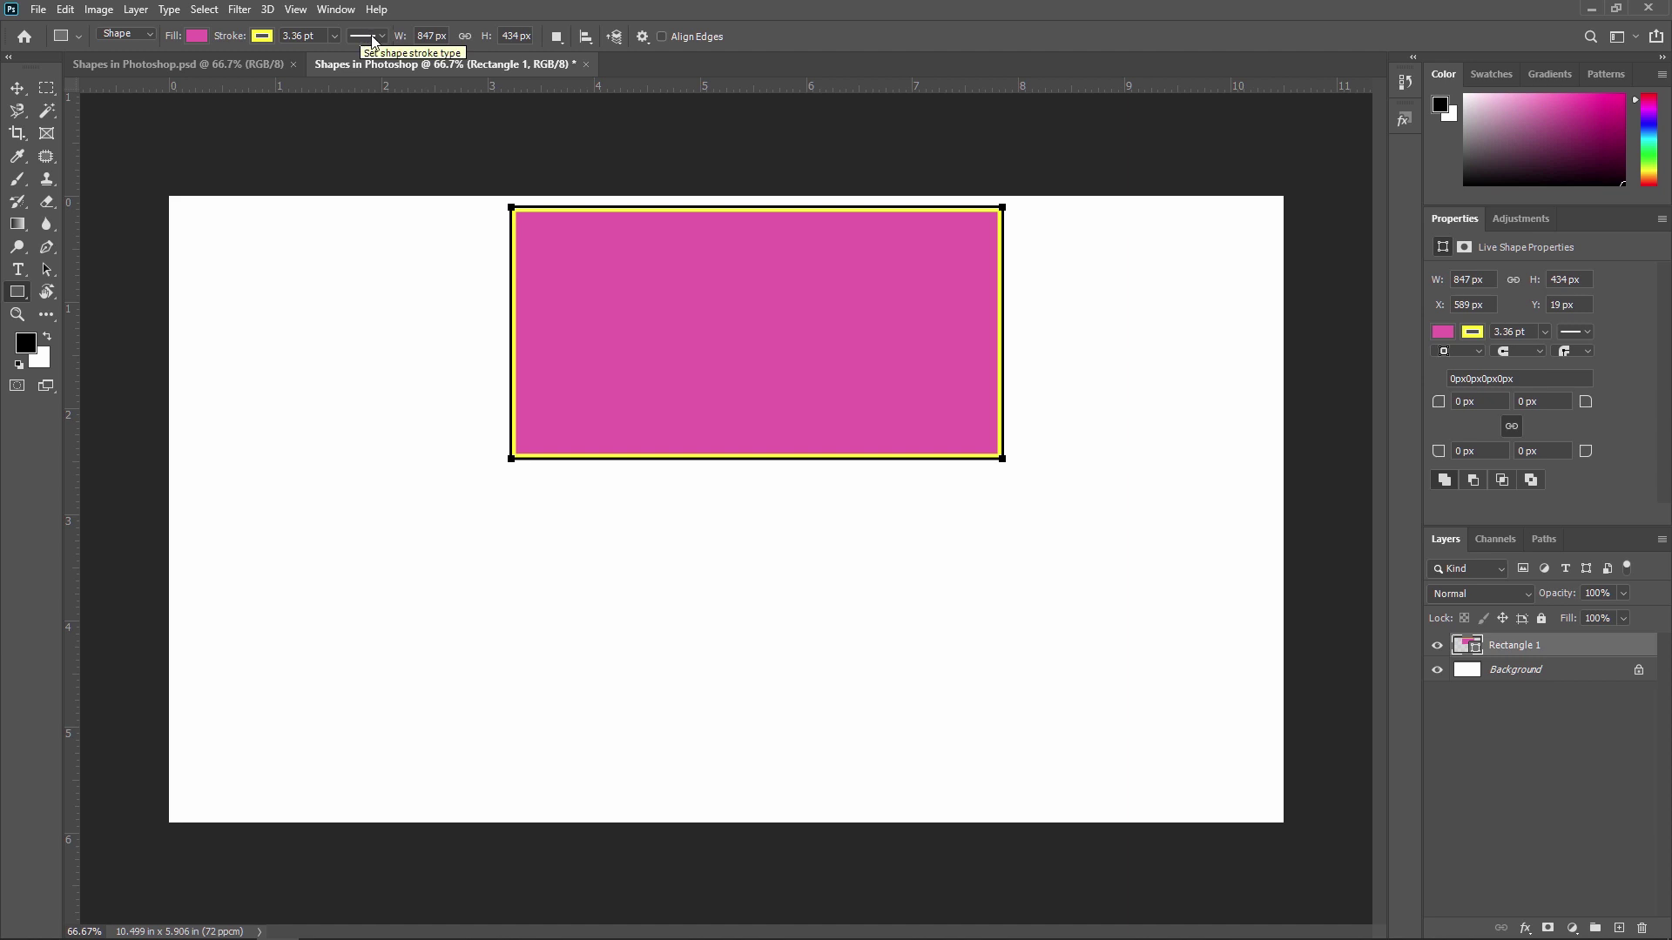
Step: Resize the pink rectangle to 1134 x 646 px and reposition it at X 381, Y 198
{"action": "left_click", "coordinate": [17, 88]}
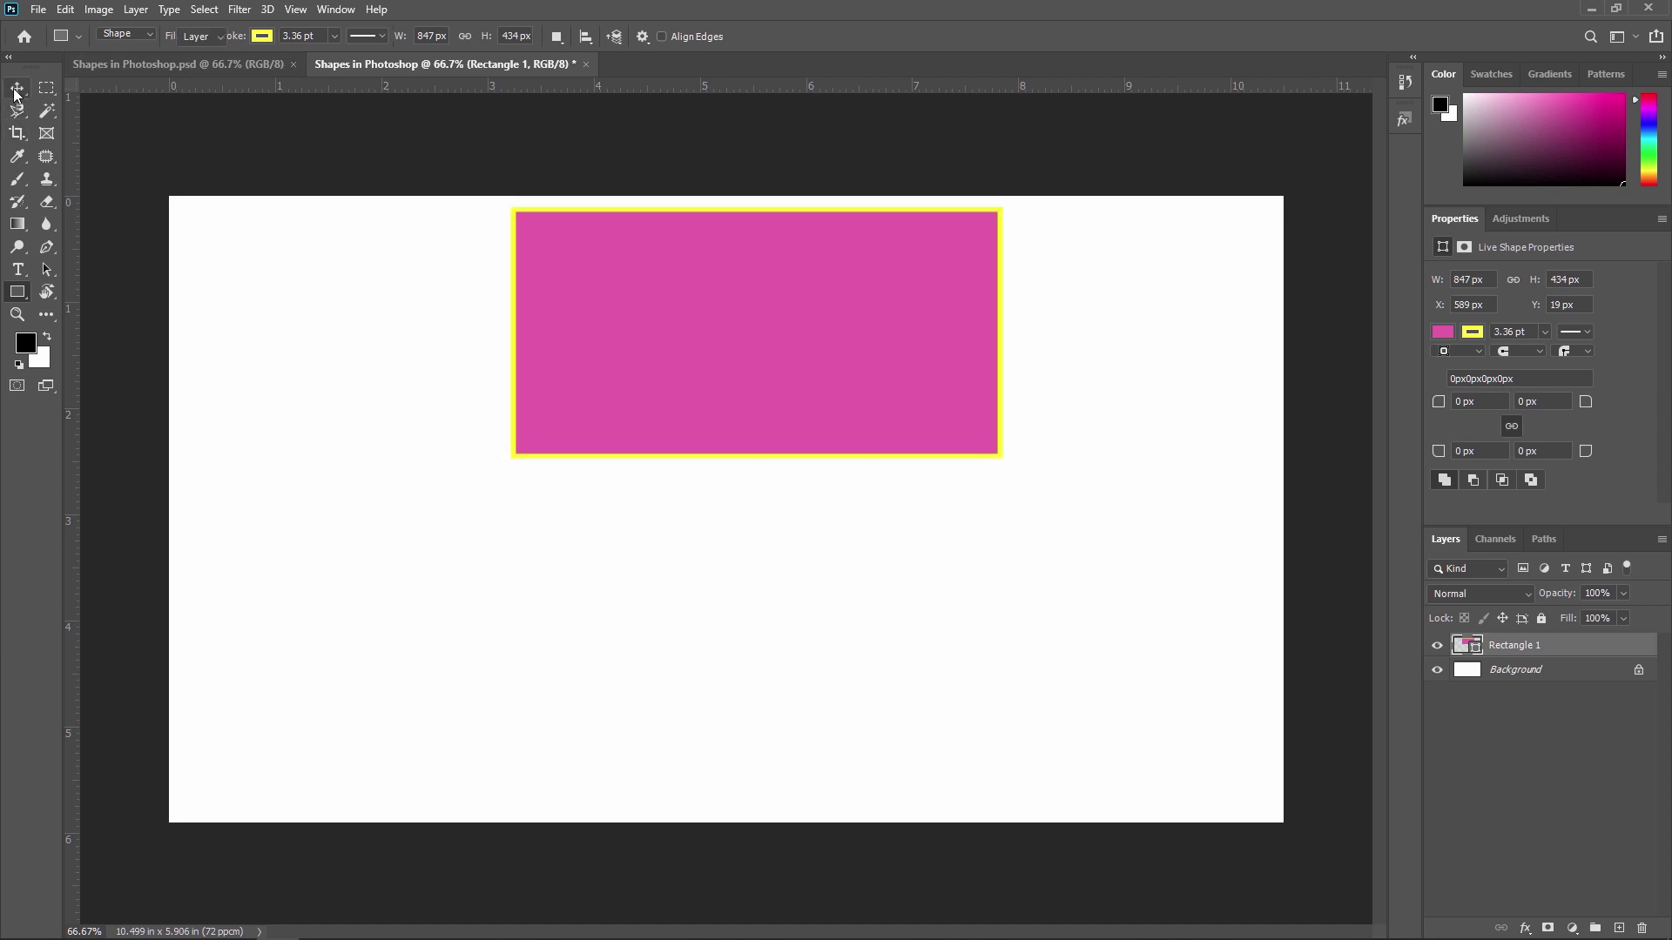
{"action": "left_click_drag", "start_coordinate": [705, 331], "coordinate": [738, 502]}
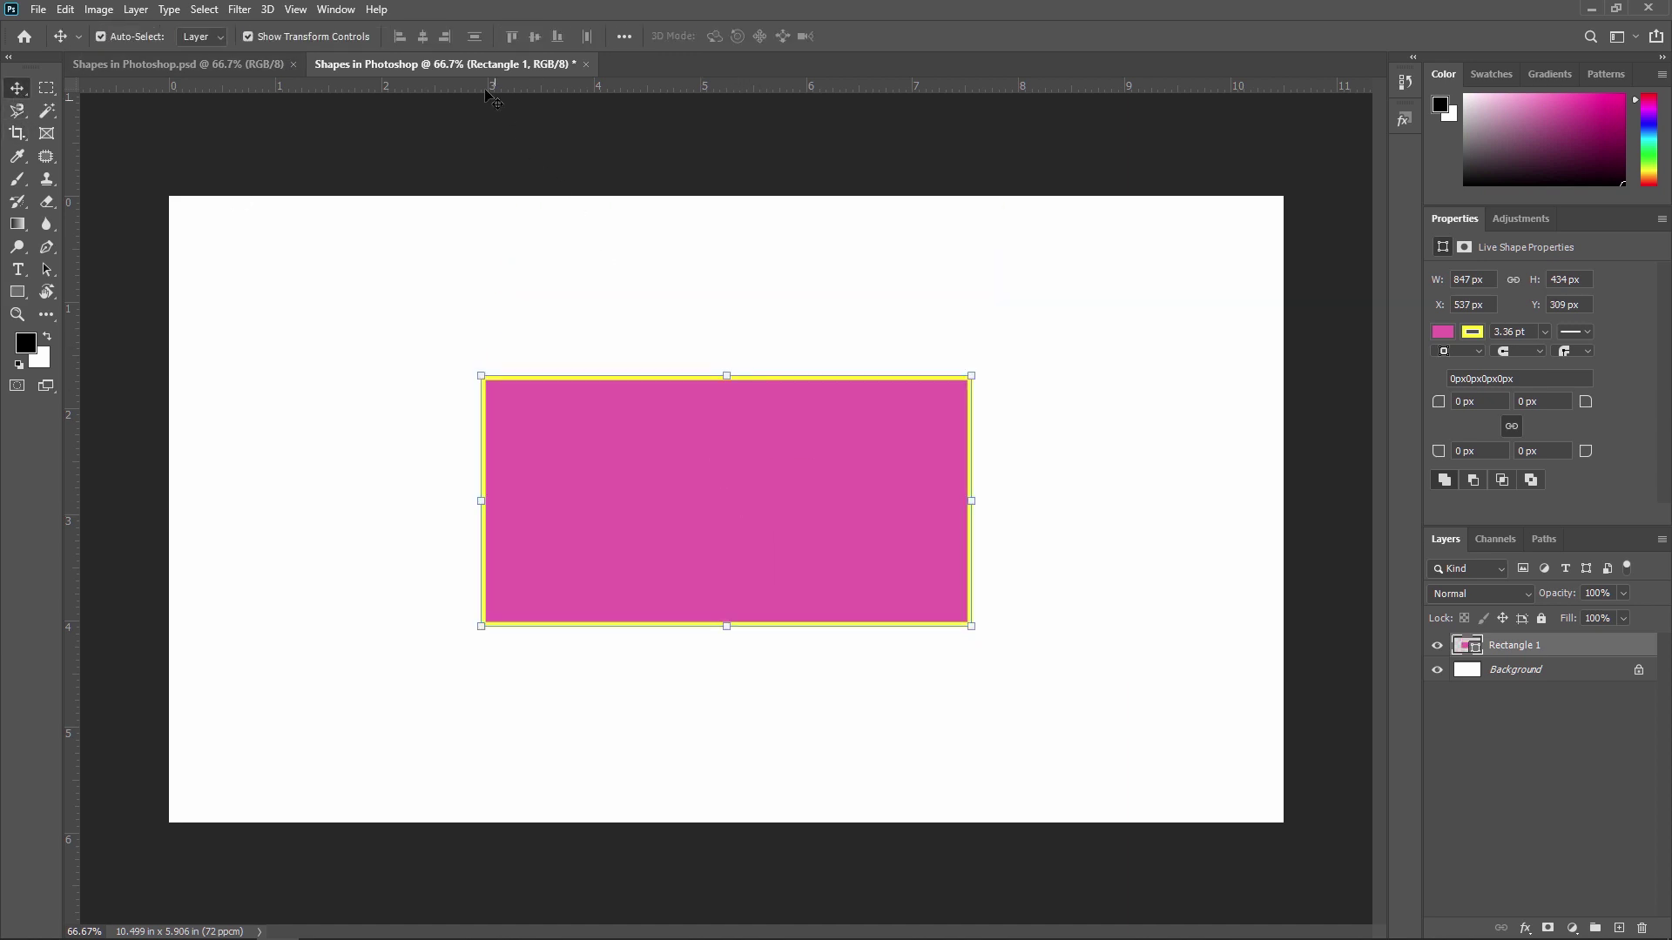
{"action": "left_click", "coordinate": [18, 293]}
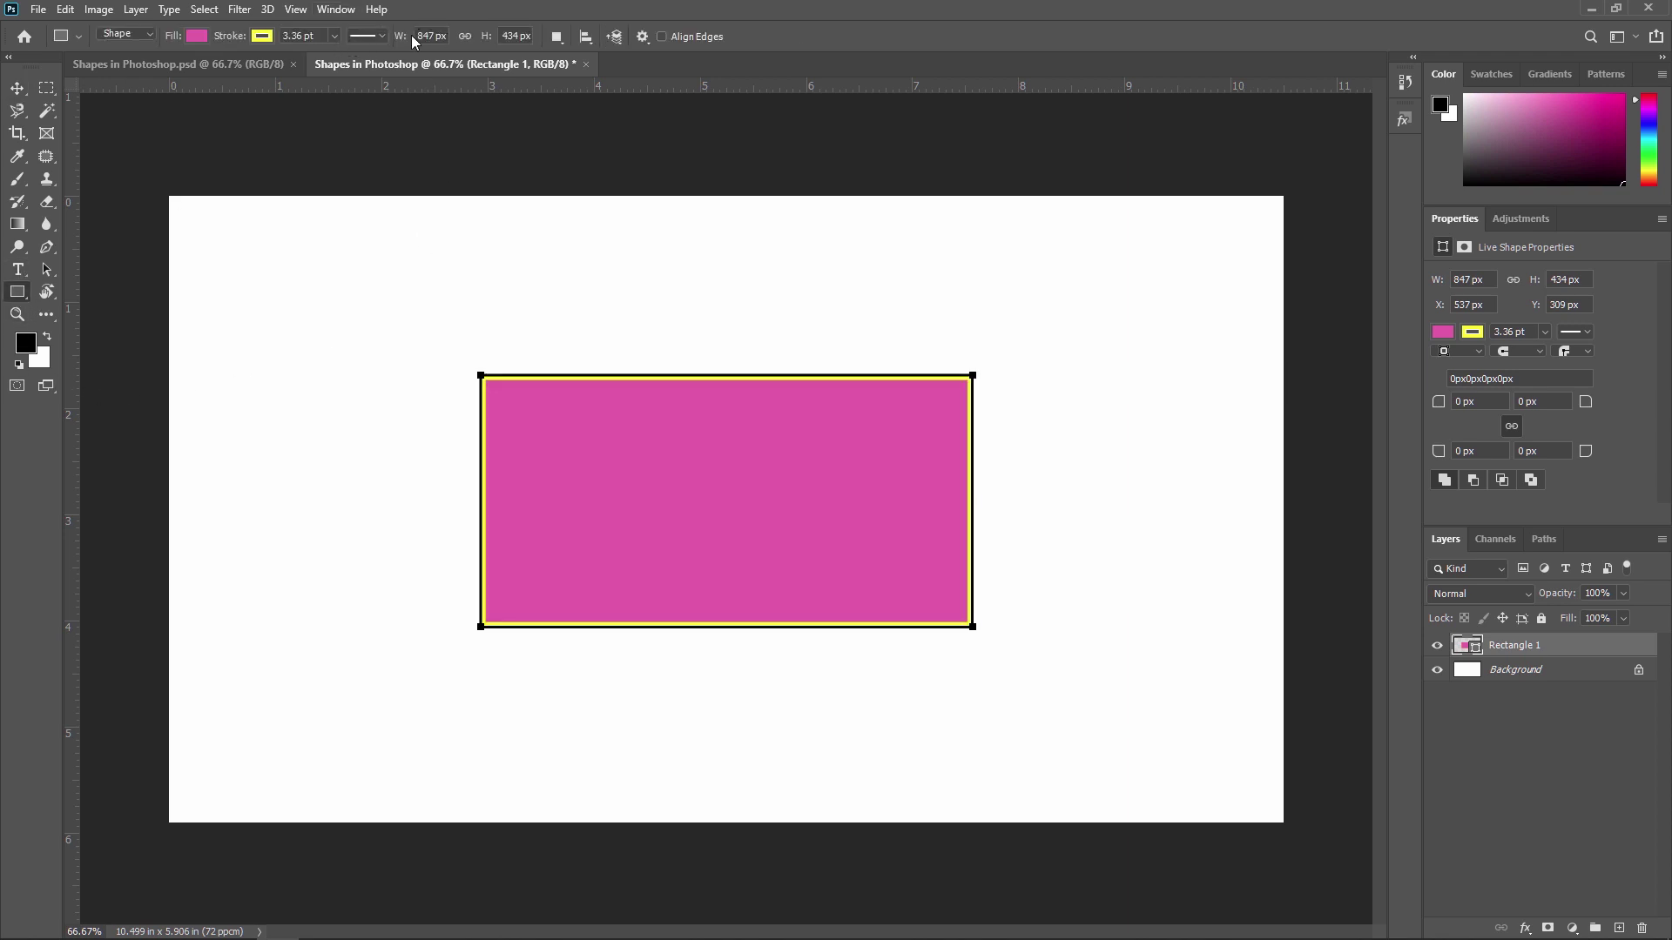
{"action": "left_click_drag", "start_coordinate": [392, 37], "coordinate": [645, 39]}
{"action": "left_click_drag", "start_coordinate": [485, 38], "coordinate": [509, 39]}
{"action": "left_click", "coordinate": [17, 88]}
{"action": "left_click_drag", "start_coordinate": [870, 569], "coordinate": [780, 505]}
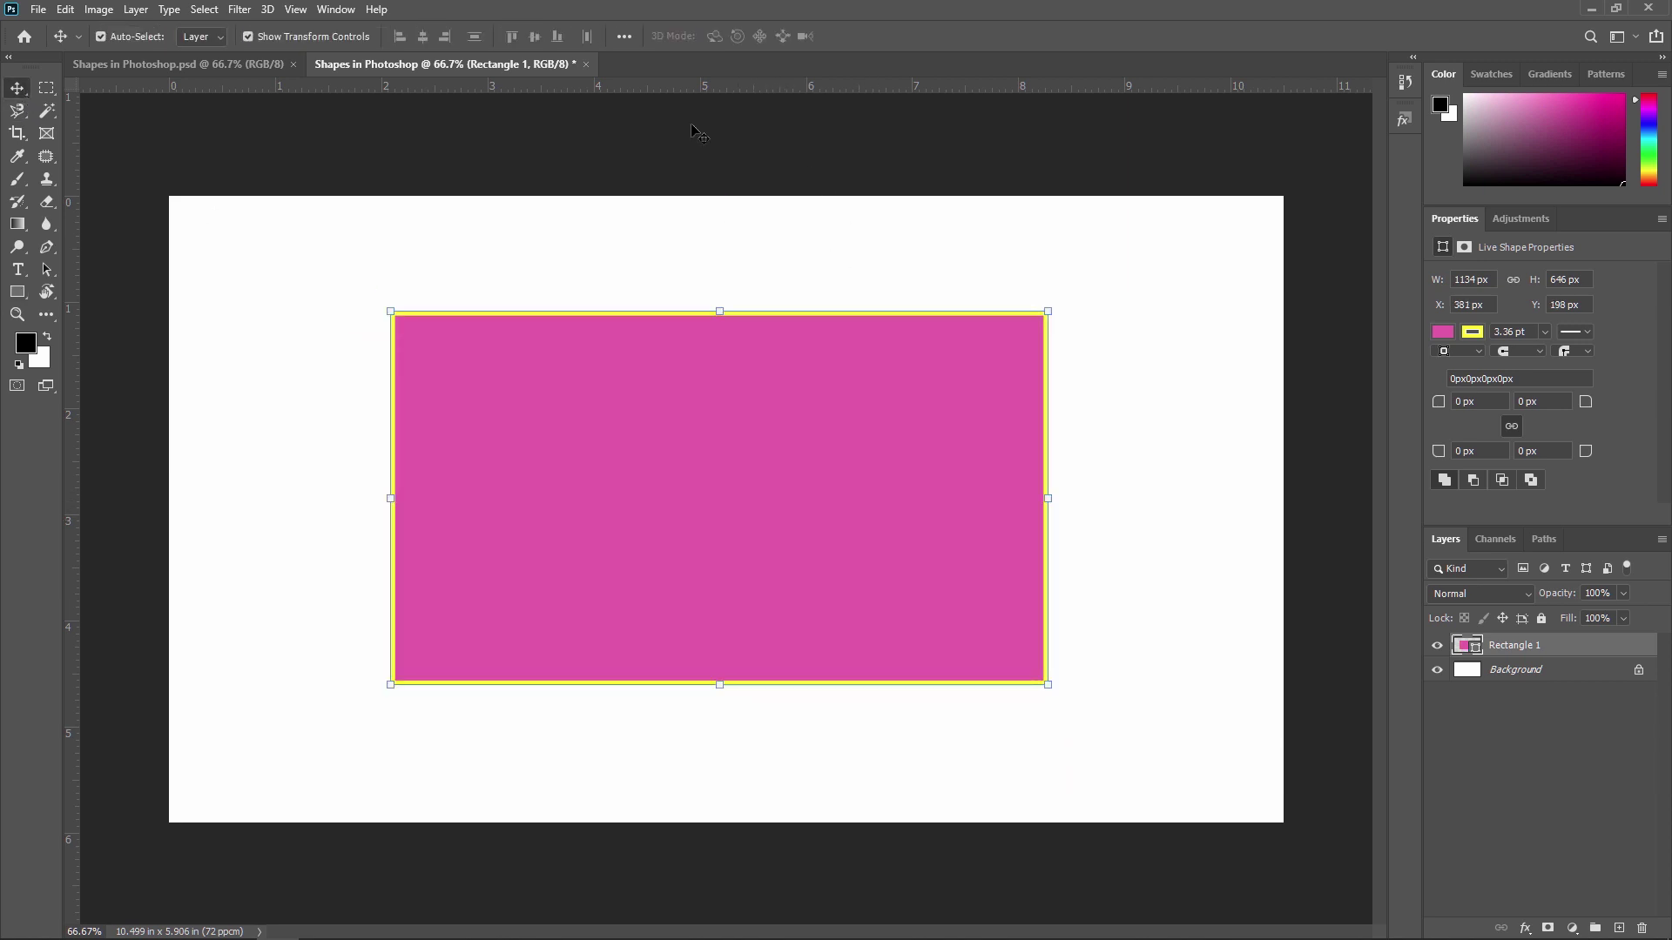
{"action": "left_click", "coordinate": [17, 292]}
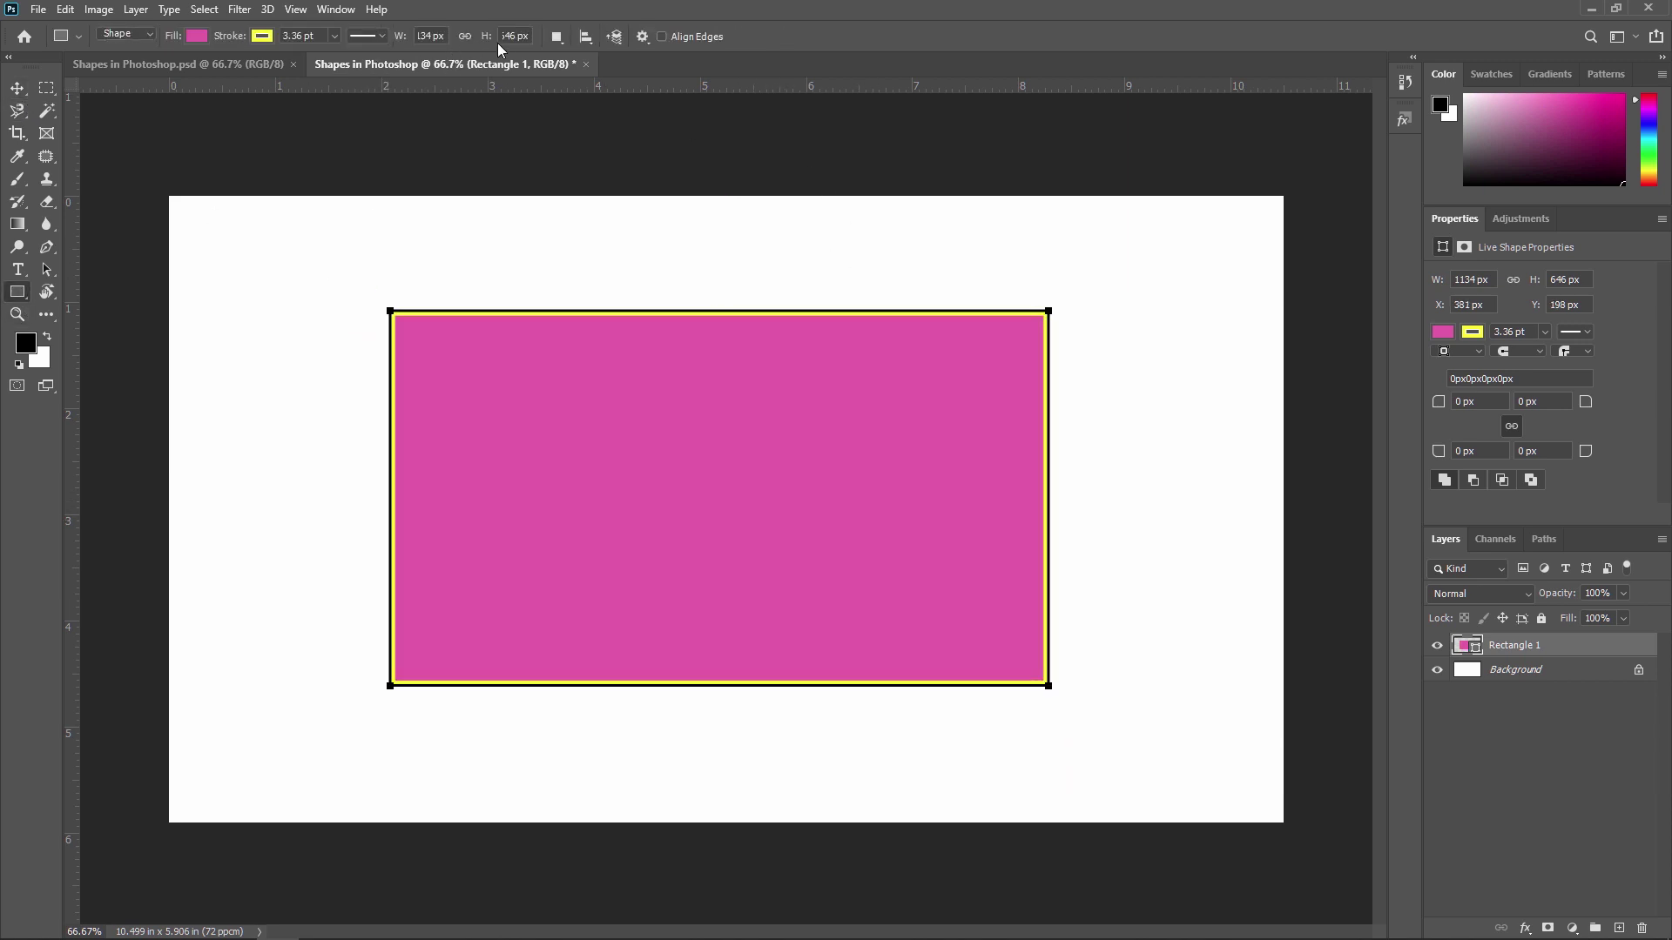
Step: Browse the Path operations and alignment menus, then show Path Options (3 px black, unconstrained)
{"action": "left_click", "coordinate": [556, 38]}
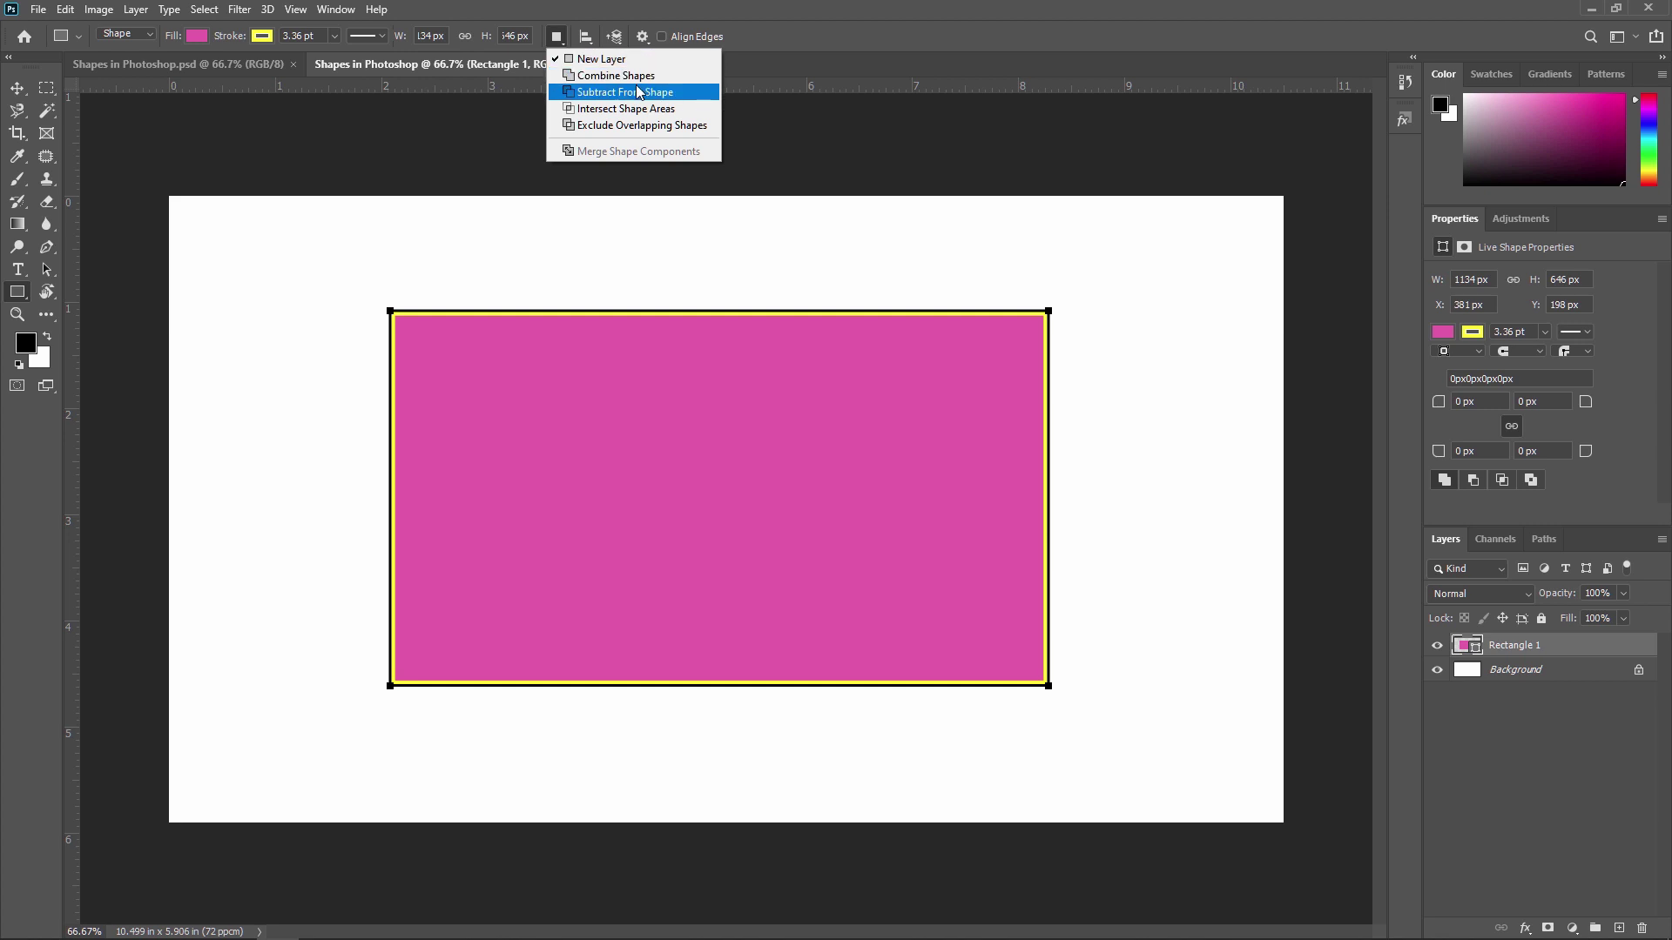
{"action": "left_click", "coordinate": [560, 40]}
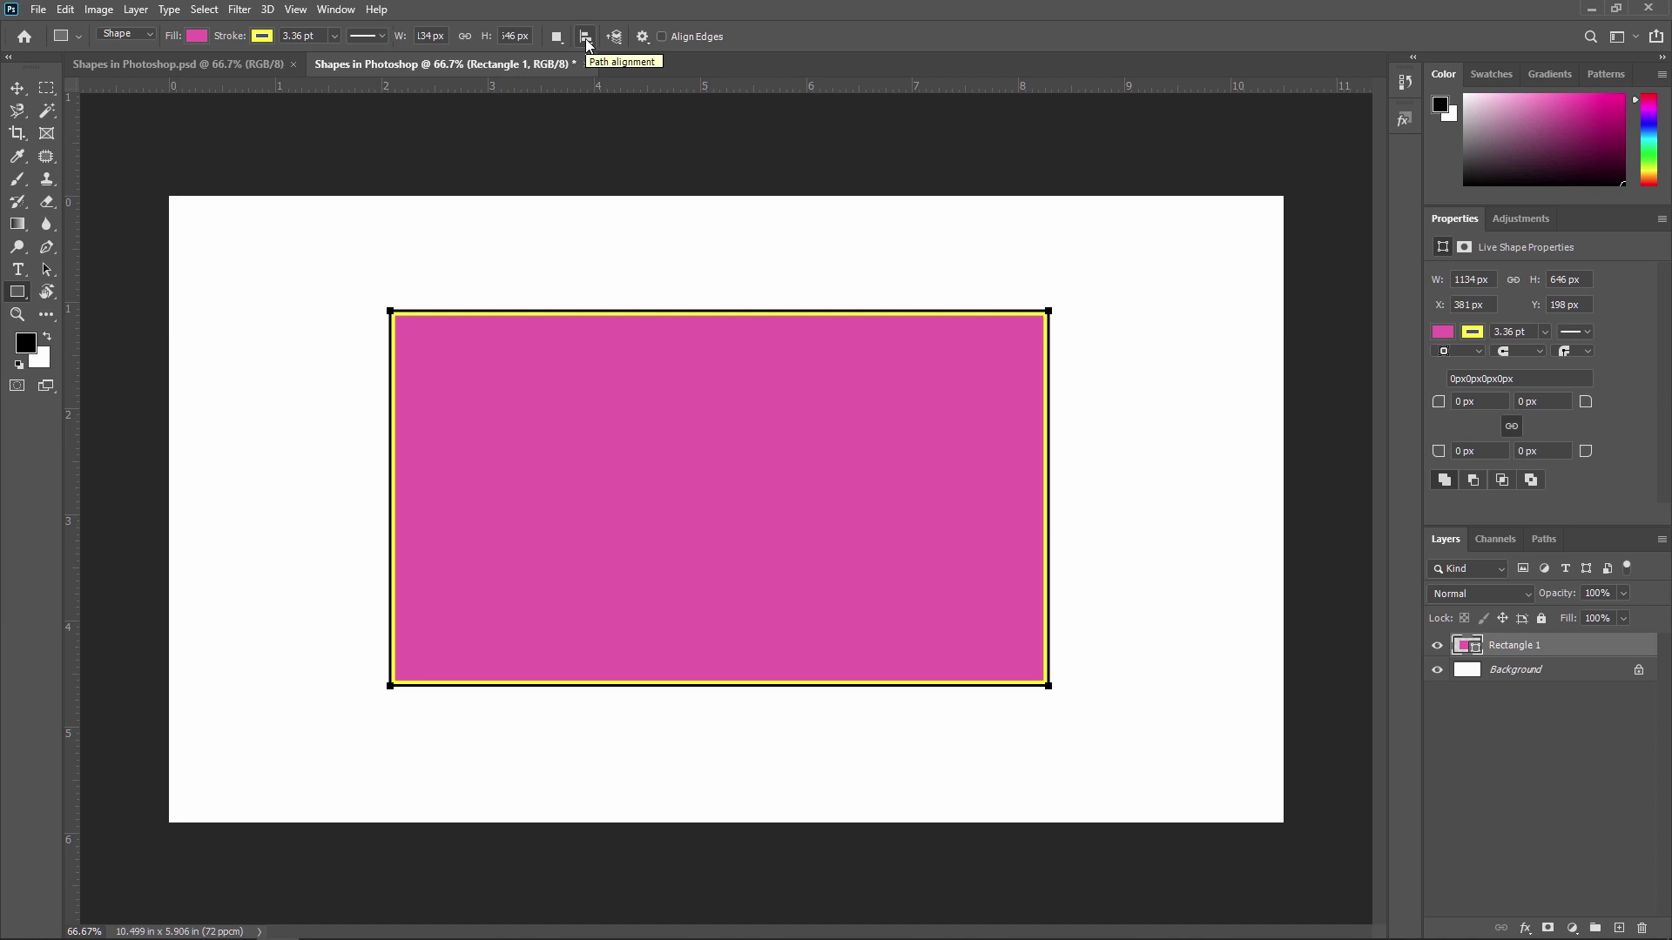
{"action": "left_click", "coordinate": [585, 38]}
{"action": "left_click", "coordinate": [643, 37]}
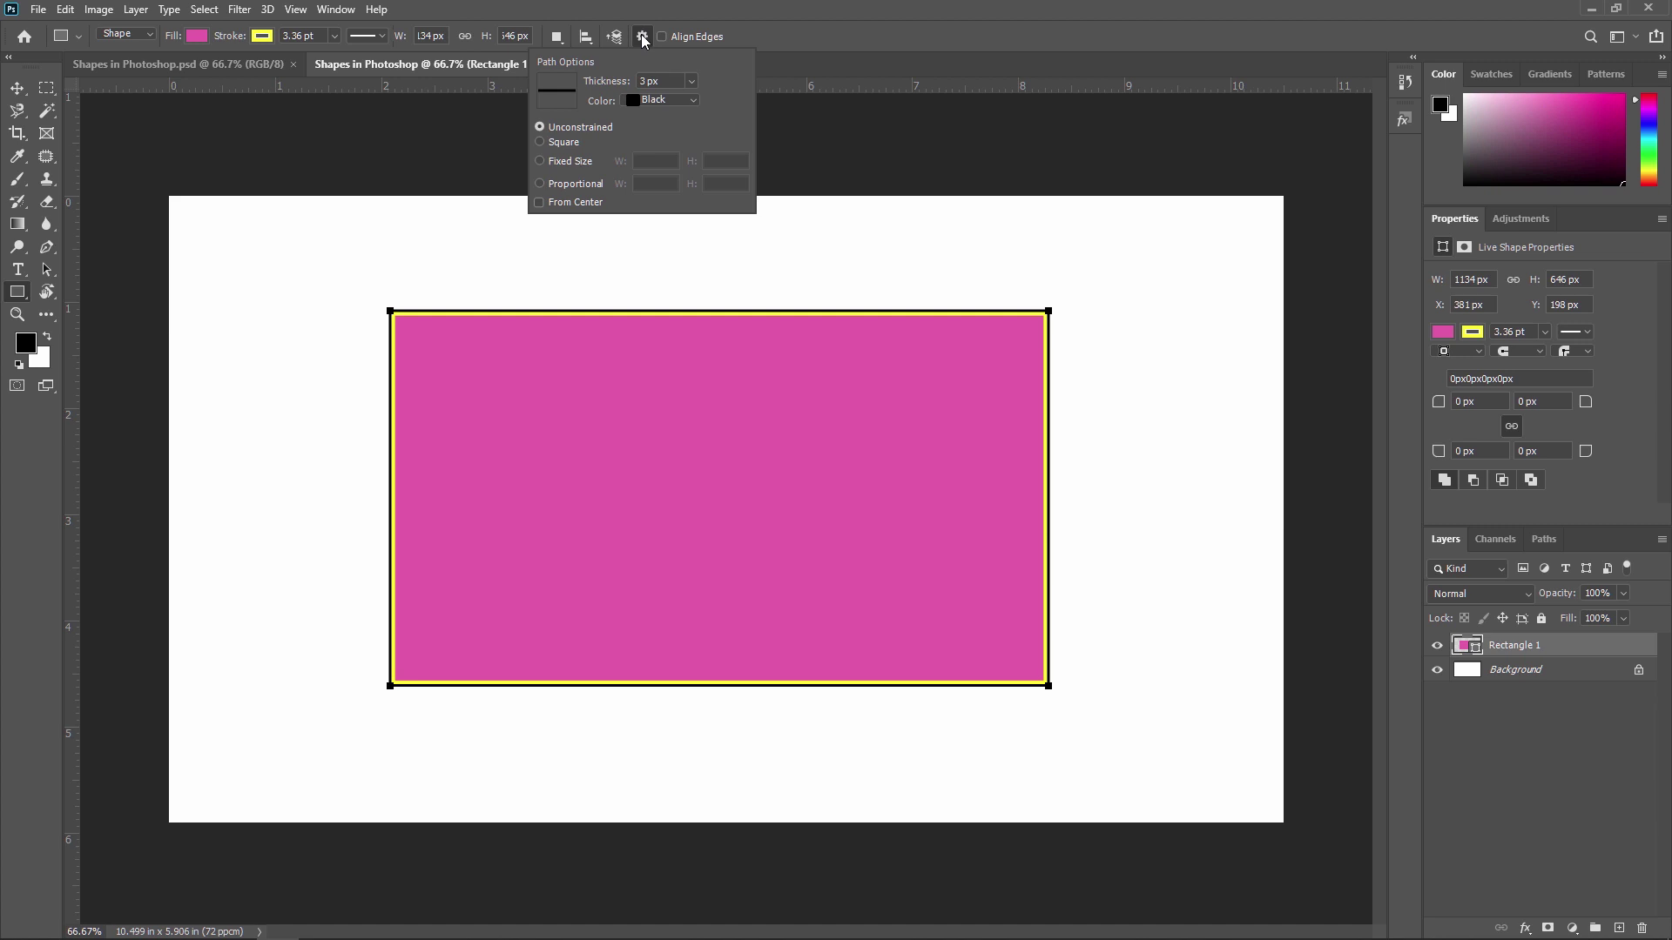
Step: Draw a second overlapping rectangle, then undo both rectangles with Ctrl+Z
{"action": "left_click", "coordinate": [642, 36]}
{"action": "left_click", "coordinate": [642, 37]}
{"action": "left_click", "coordinate": [19, 292]}
{"action": "mouse_move", "coordinate": [1096, 337]}
{"action": "left_mouse_down"}
{"action": "mouse_move", "coordinate": [1173, 441]}
{"action": "mouse_move", "coordinate": [1213, 422]}
{"action": "mouse_move", "coordinate": [1191, 383]}
{"action": "mouse_move", "coordinate": [1301, 648]}
{"action": "mouse_move", "coordinate": [1194, 392]}
{"action": "mouse_move", "coordinate": [1231, 462]}
{"action": "mouse_move", "coordinate": [1243, 452]}
{"action": "left_mouse_up"}
{"action": "key", "text": "ctrl+z"}
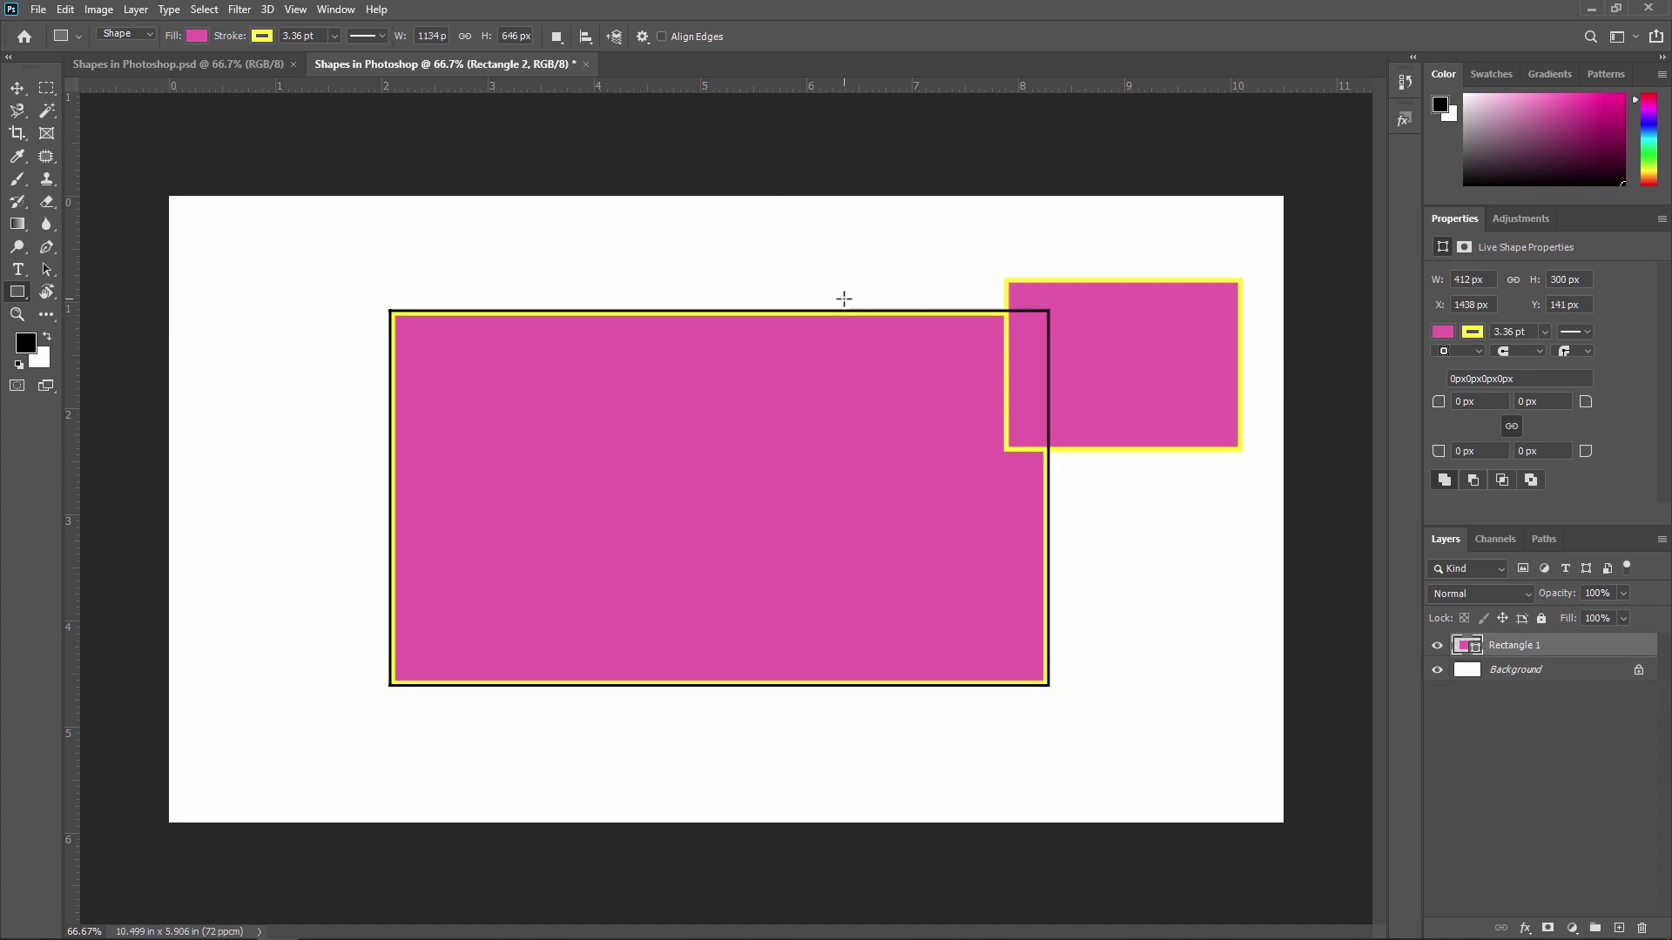
{"action": "key", "text": "ctrl+z"}
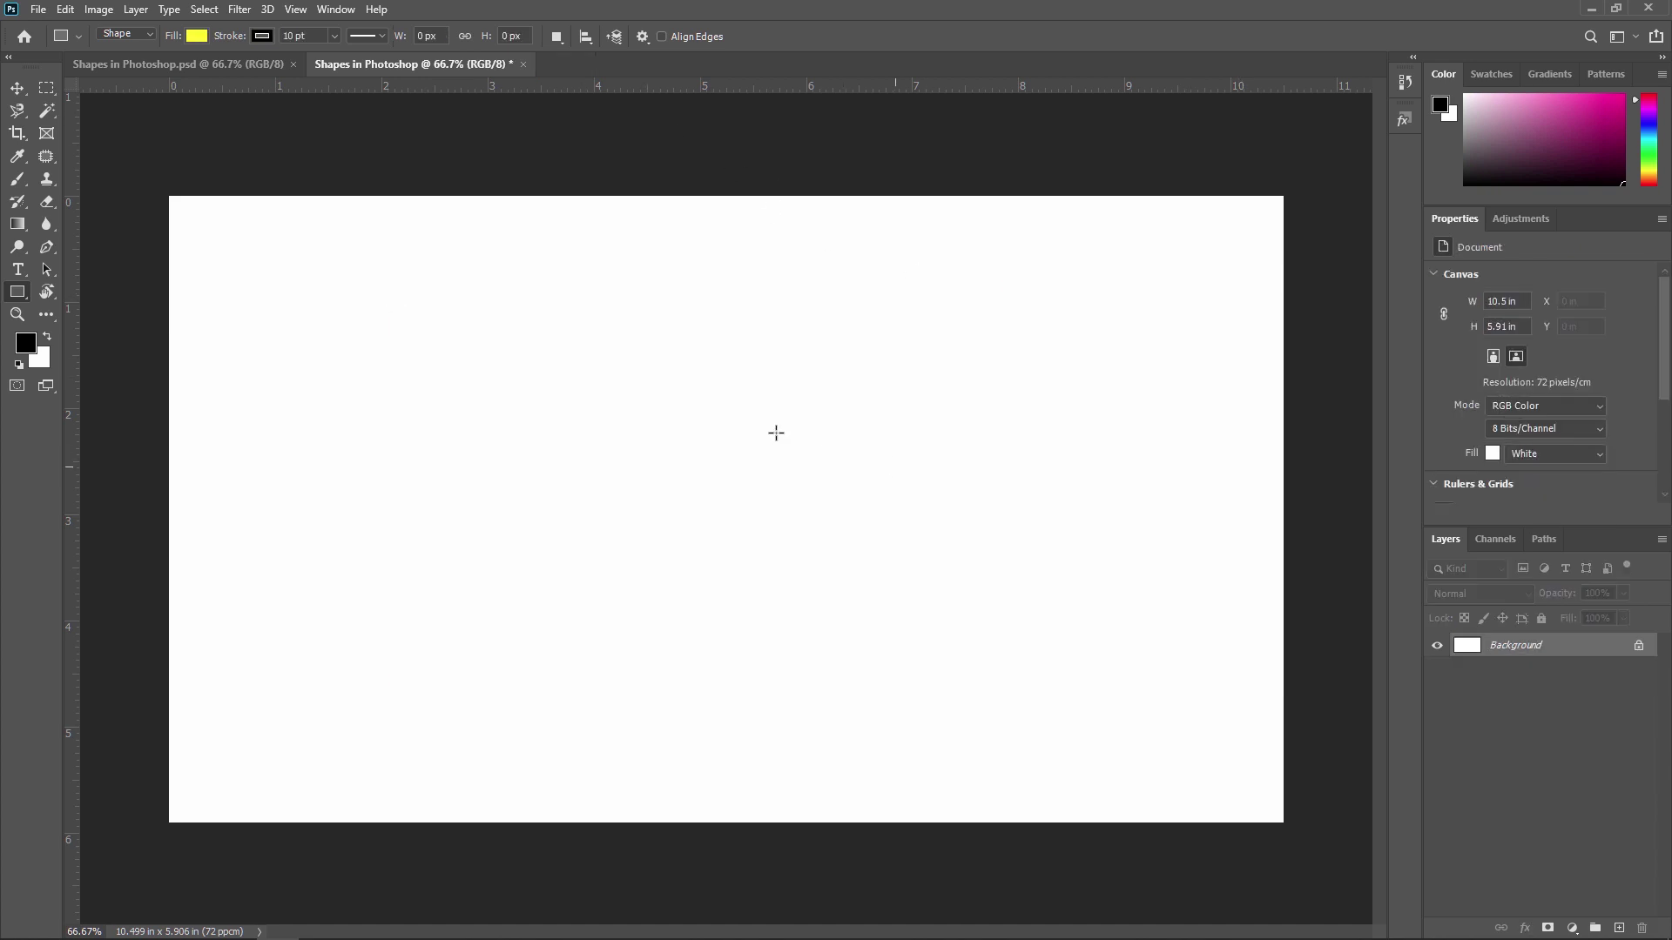
{"action": "left_click", "coordinate": [615, 36]}
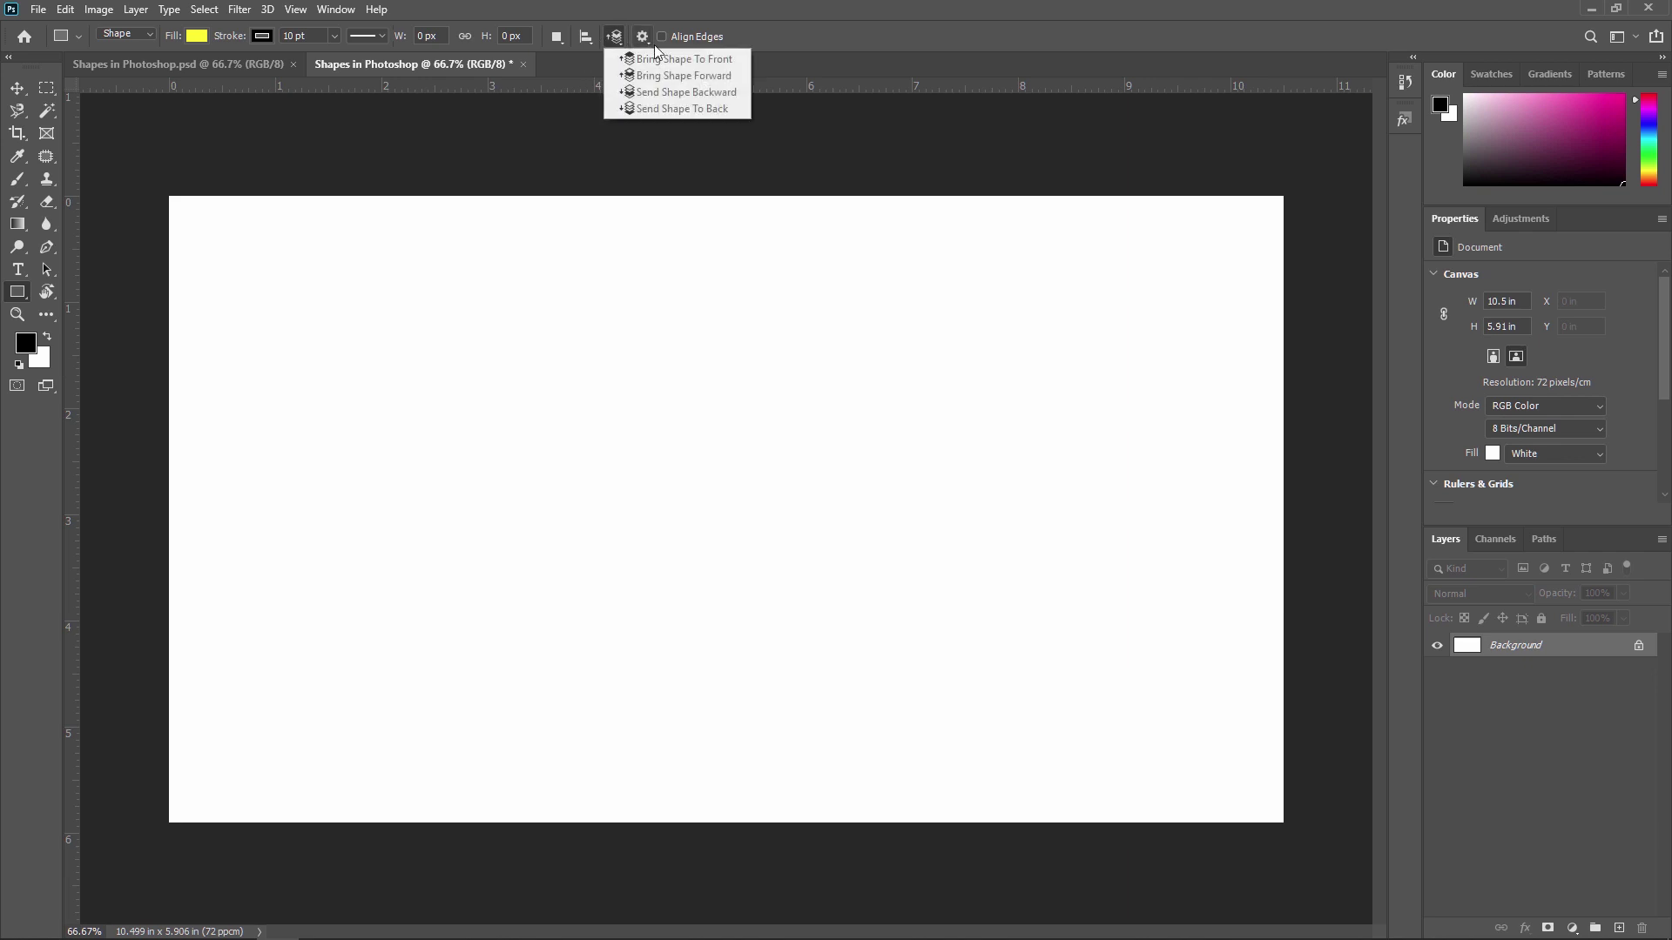
{"action": "left_click", "coordinate": [642, 87]}
{"action": "left_click", "coordinate": [646, 36]}
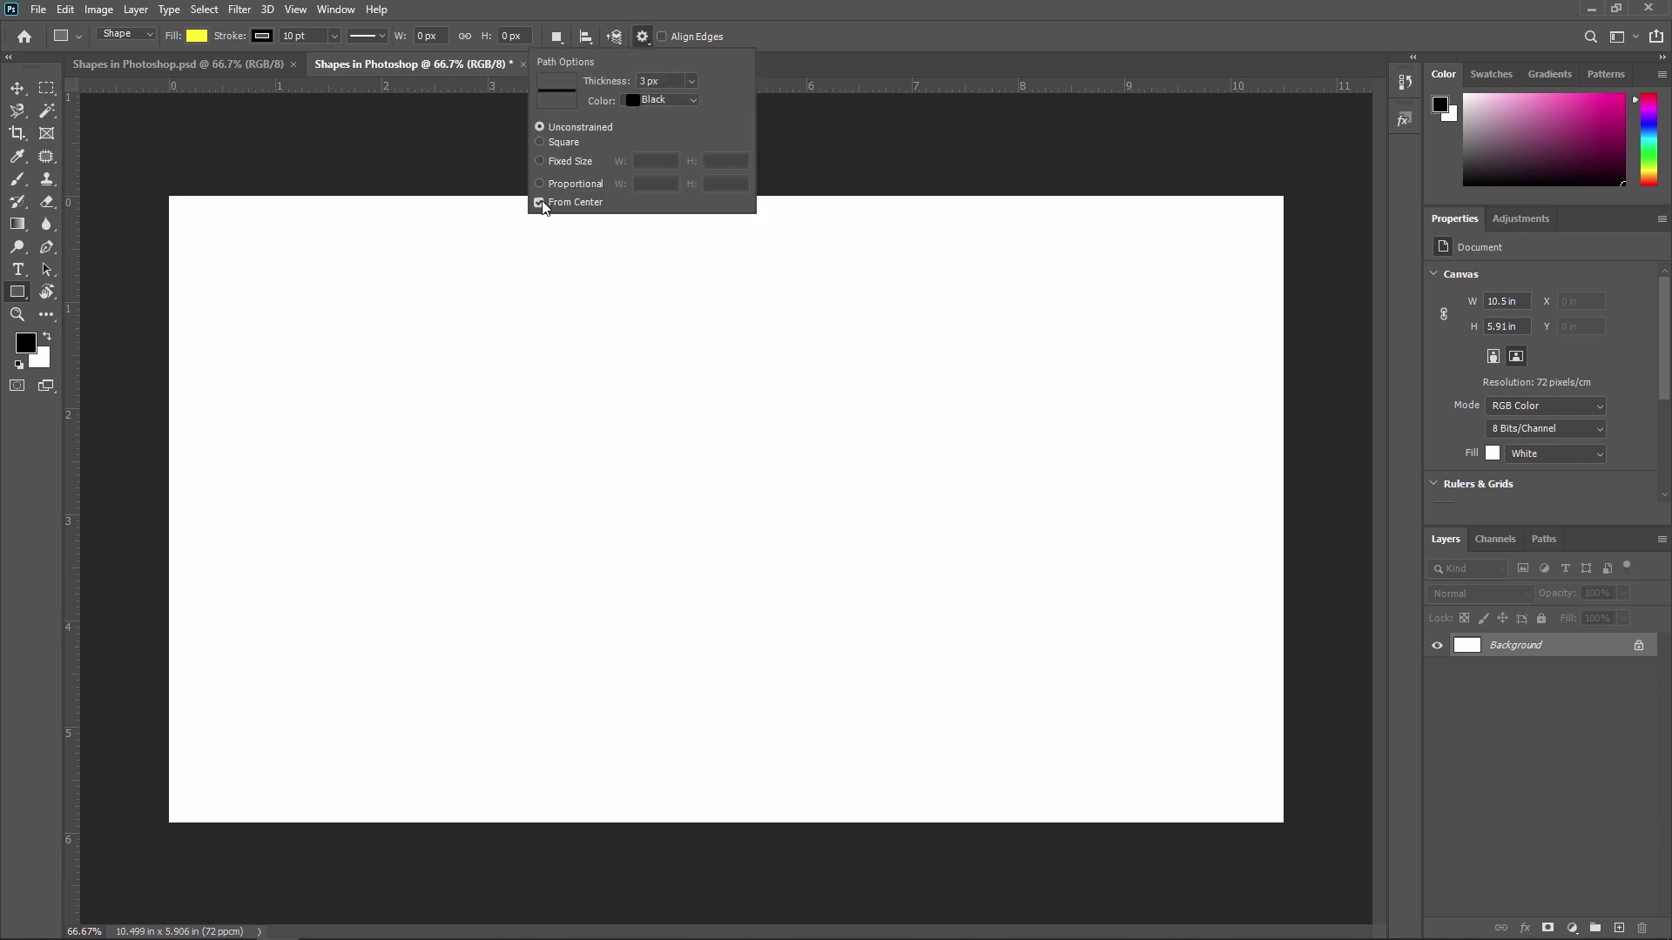
{"action": "left_click_drag", "start_coordinate": [309, 377], "coordinate": [1179, 602]}
{"action": "left_click", "coordinate": [642, 35]}
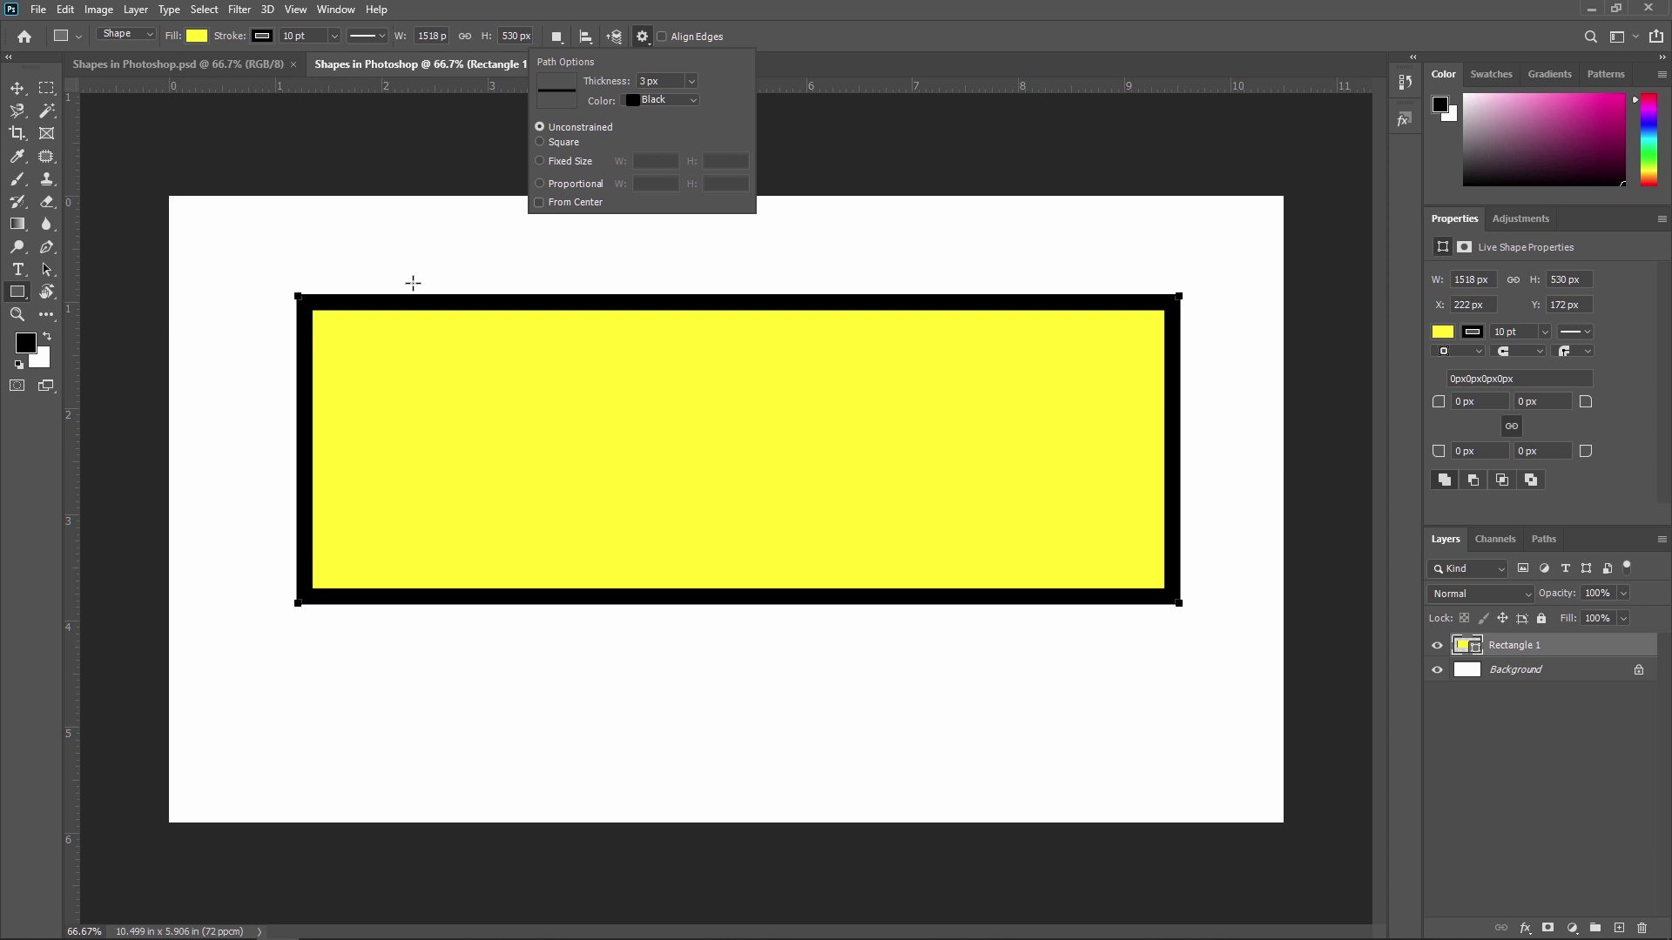
{"action": "left_click", "coordinate": [672, 500]}
{"action": "left_click", "coordinate": [672, 500]}
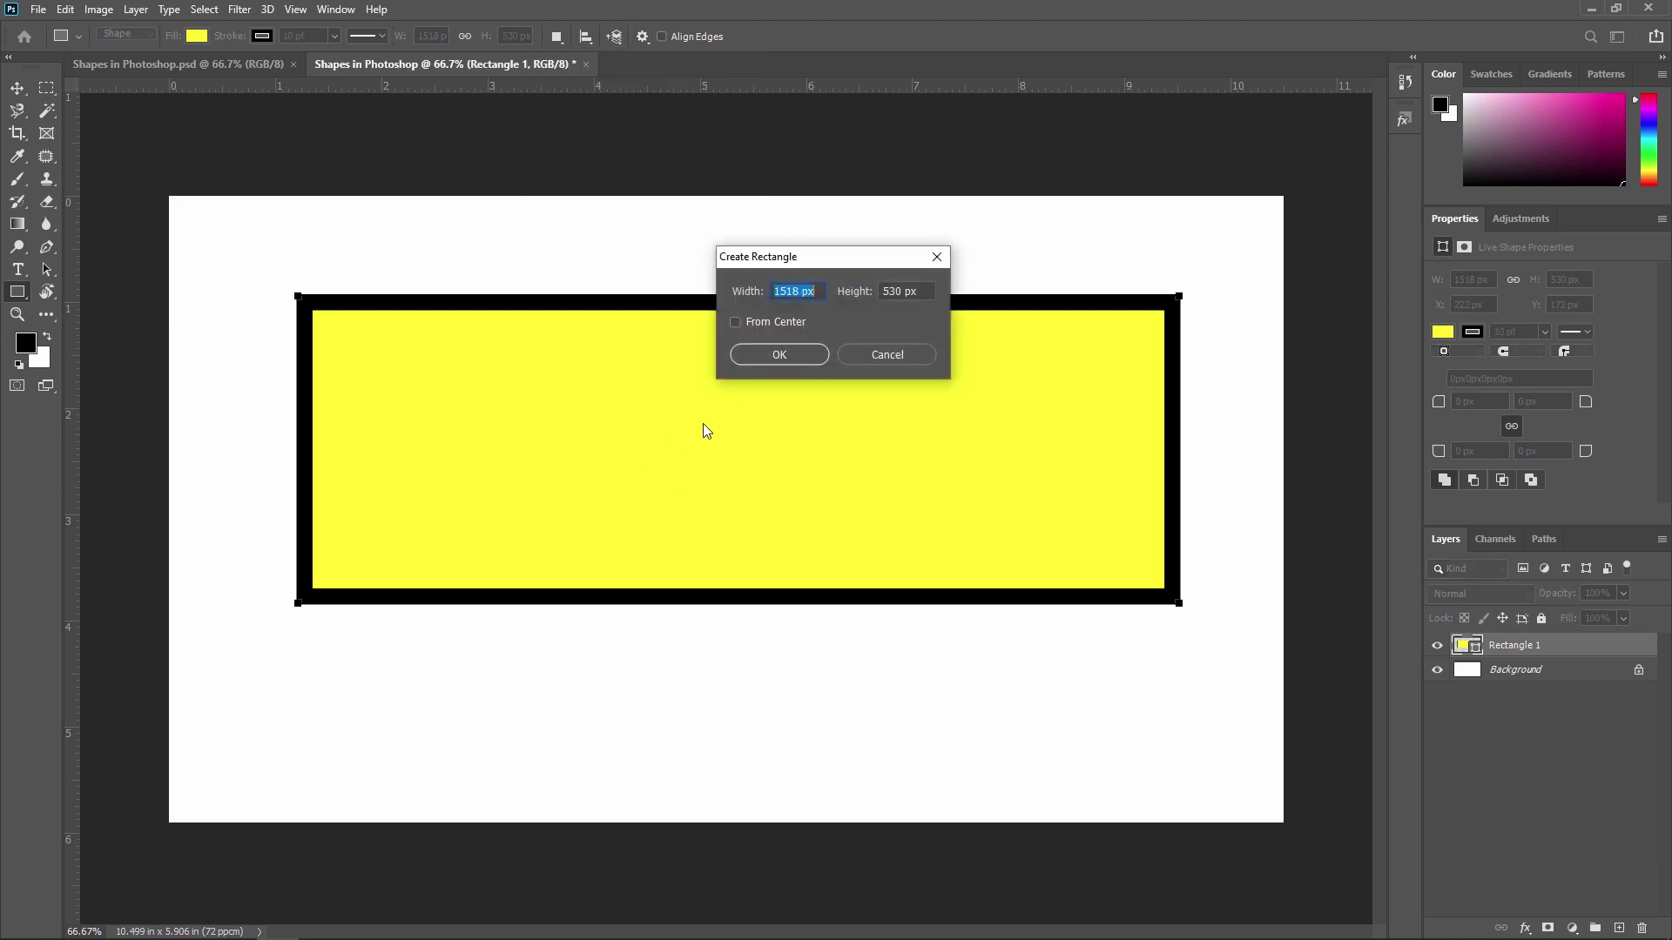
{"action": "left_click", "coordinate": [877, 357]}
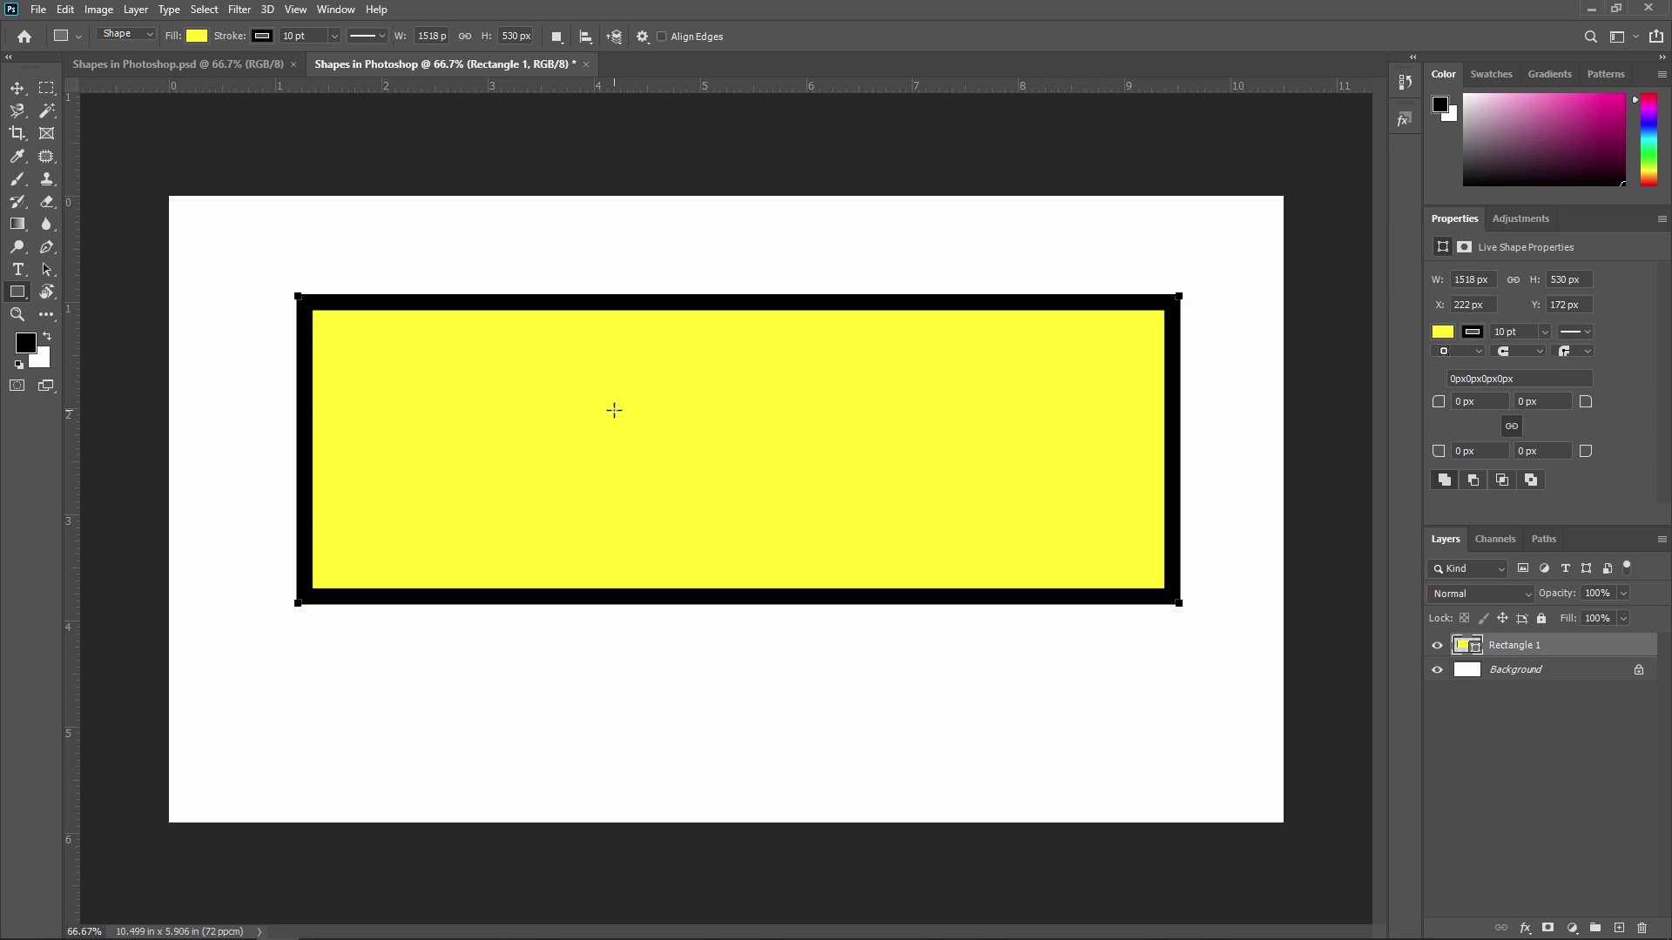
{"action": "left_click", "coordinate": [1063, 390]}
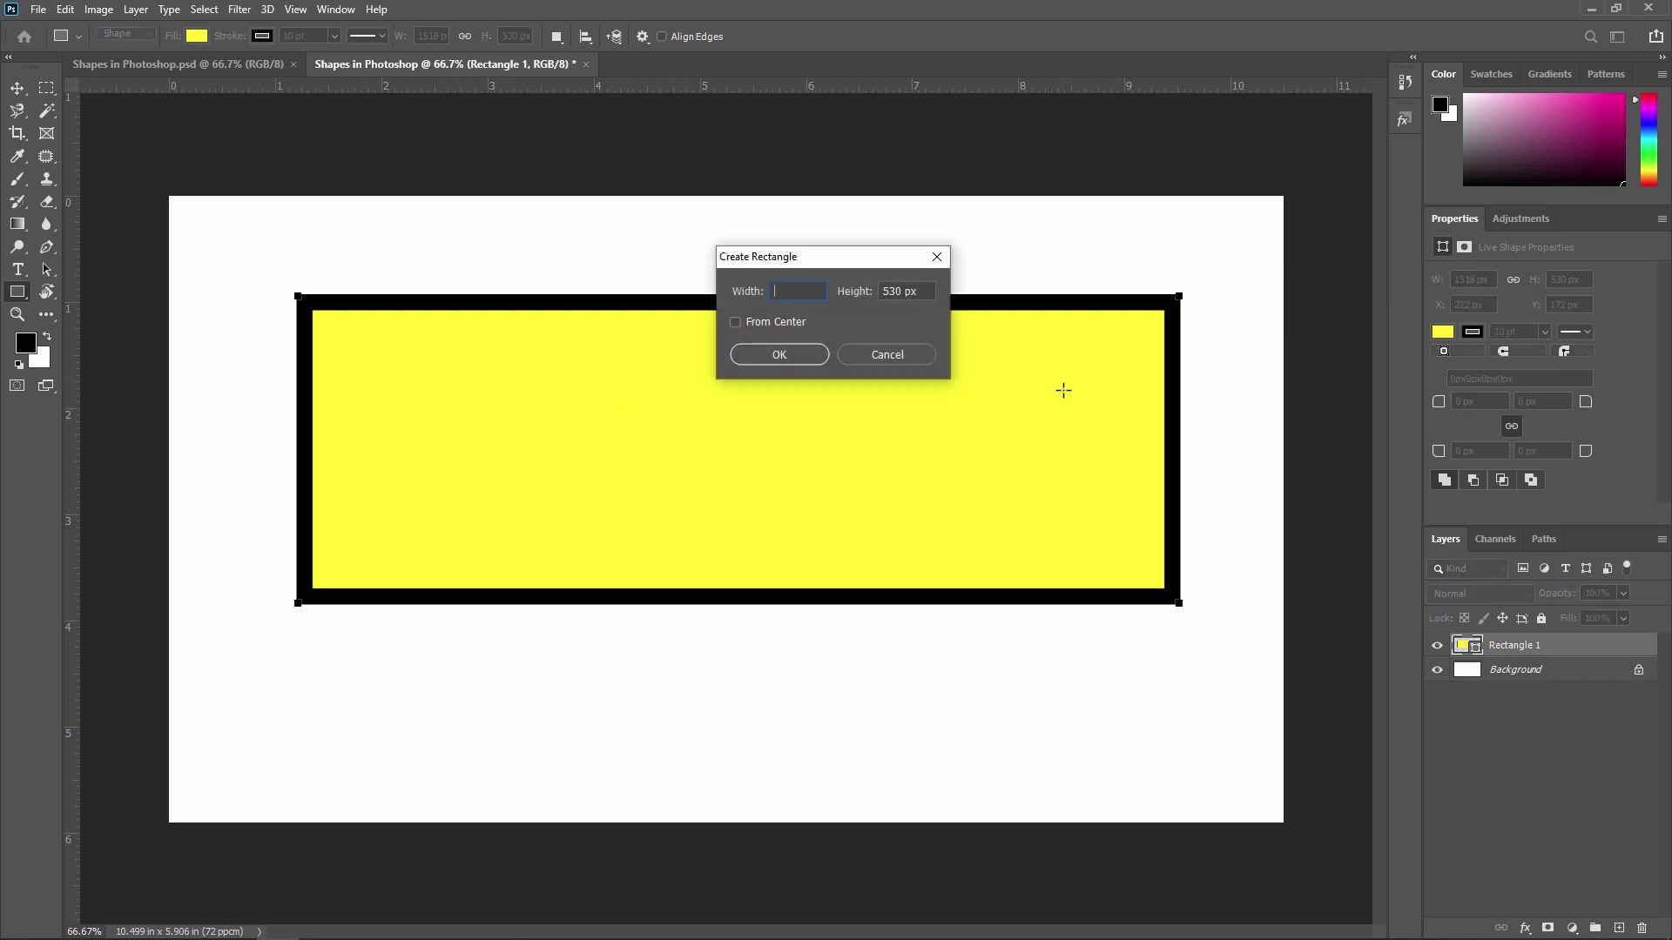
{"action": "left_click", "coordinate": [889, 355]}
{"action": "key", "text": "Delete"}
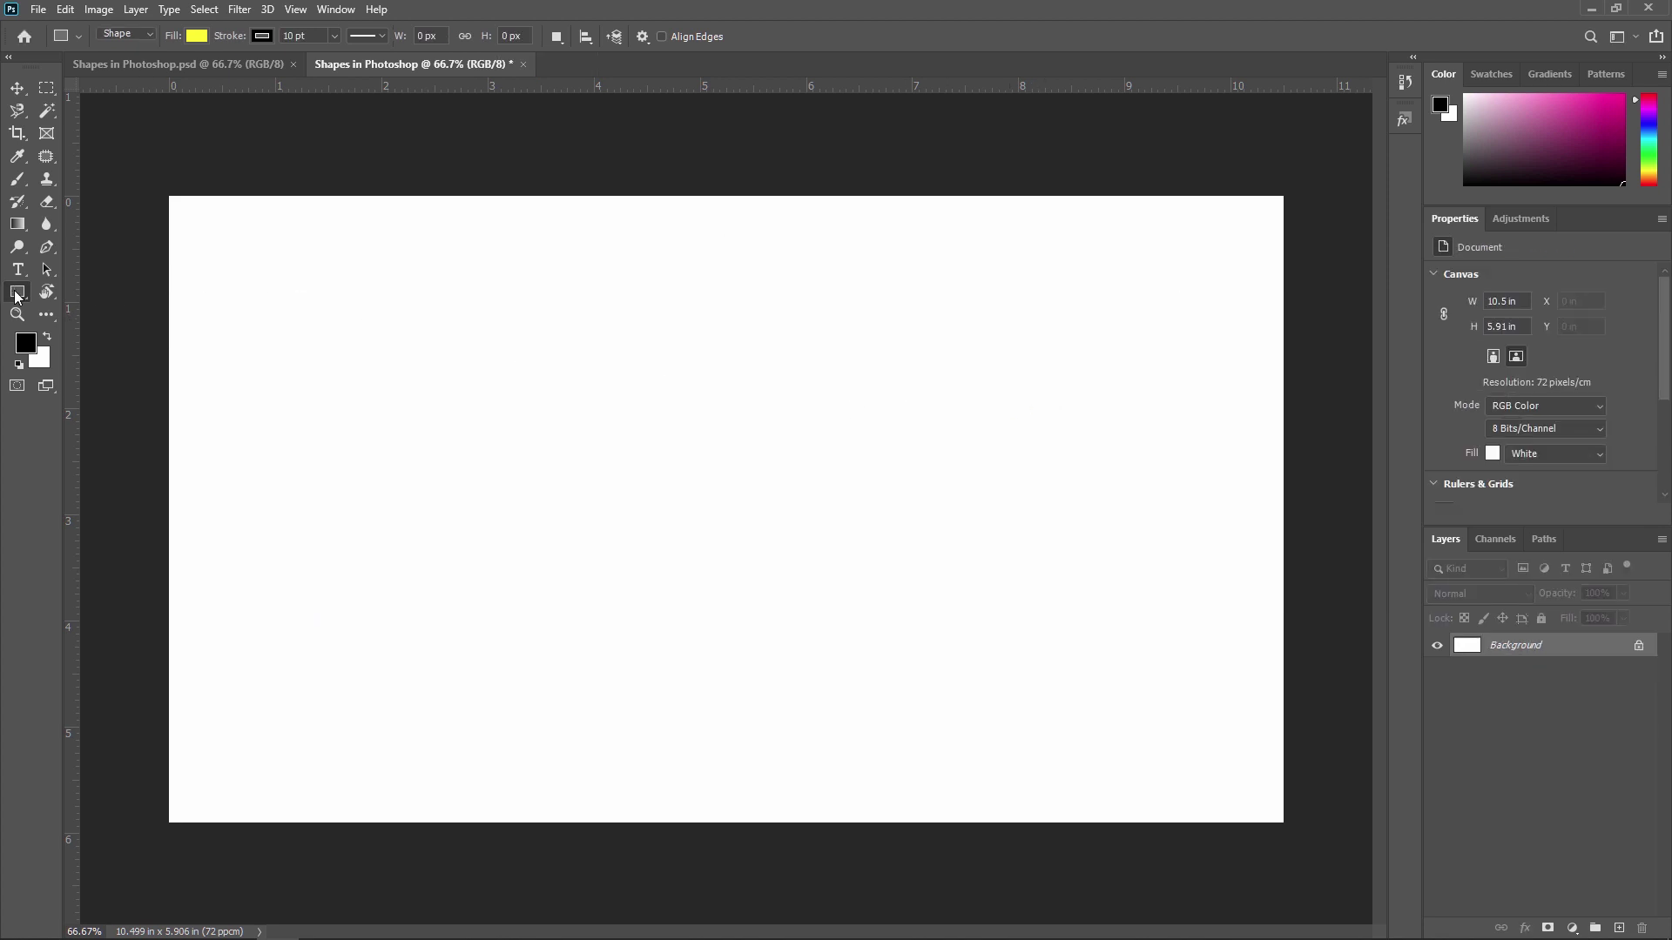
Step: Shift-drag a 630 x 630 px yellow square with a black 10 pt outline on the left
{"action": "right_click", "coordinate": [17, 296]}
{"action": "left_click", "coordinate": [65, 290]}
{"action": "left_click_drag", "start_coordinate": [322, 343], "coordinate": [973, 709]}
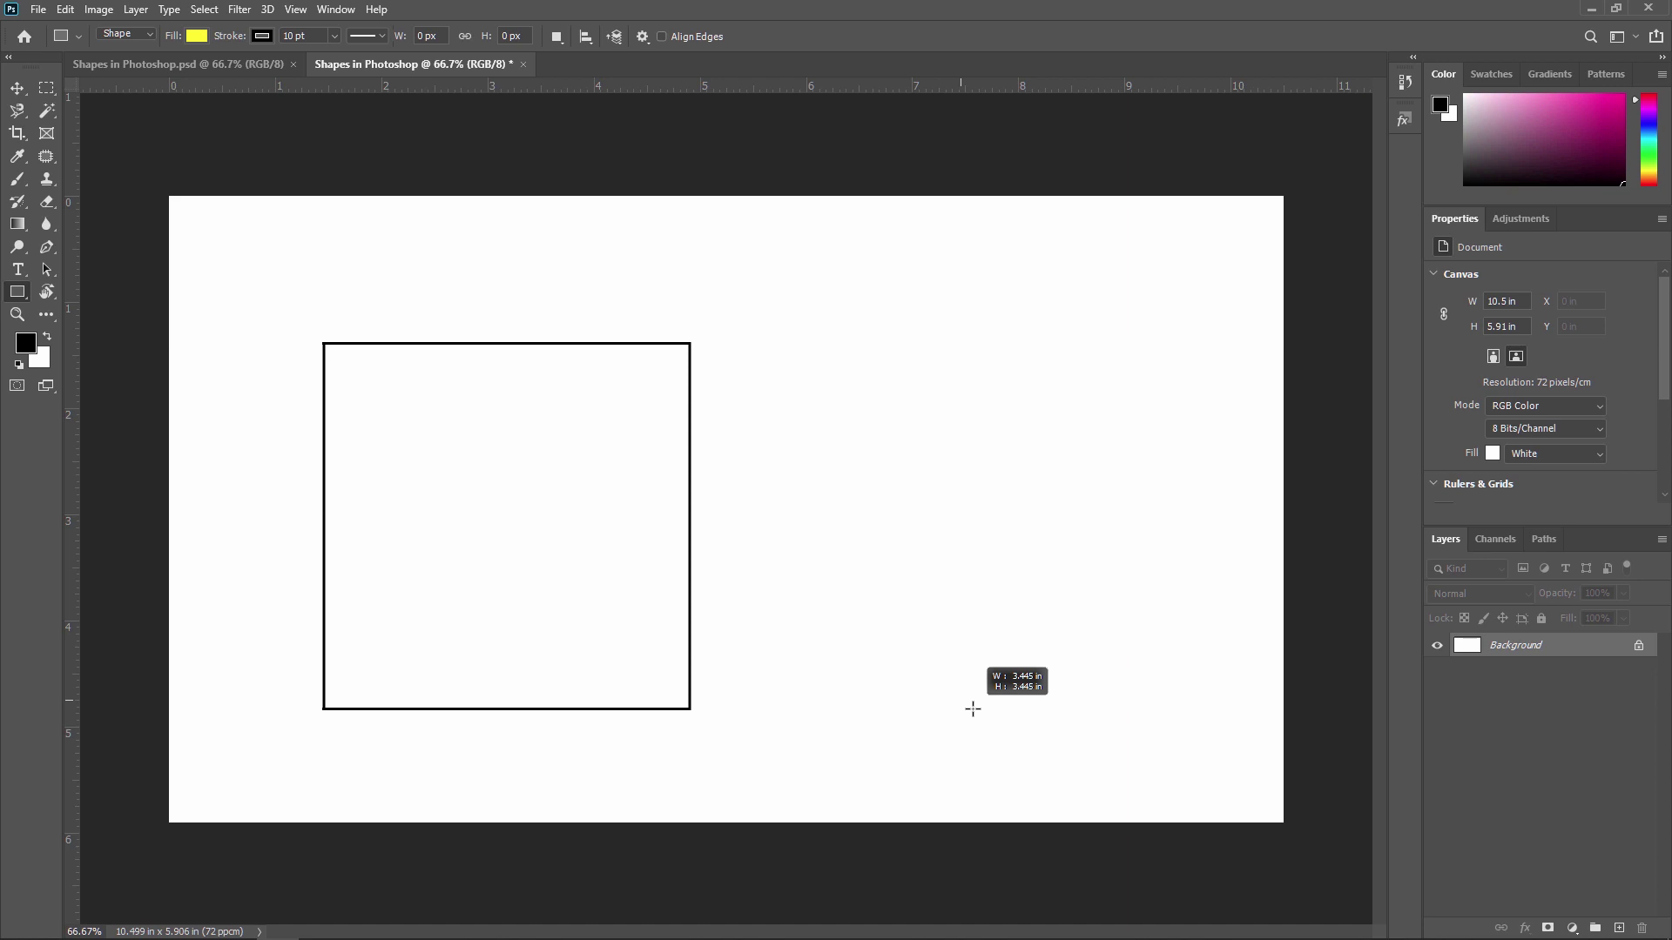
{"action": "left_click_drag", "start_coordinate": [973, 709], "coordinate": [971, 706]}
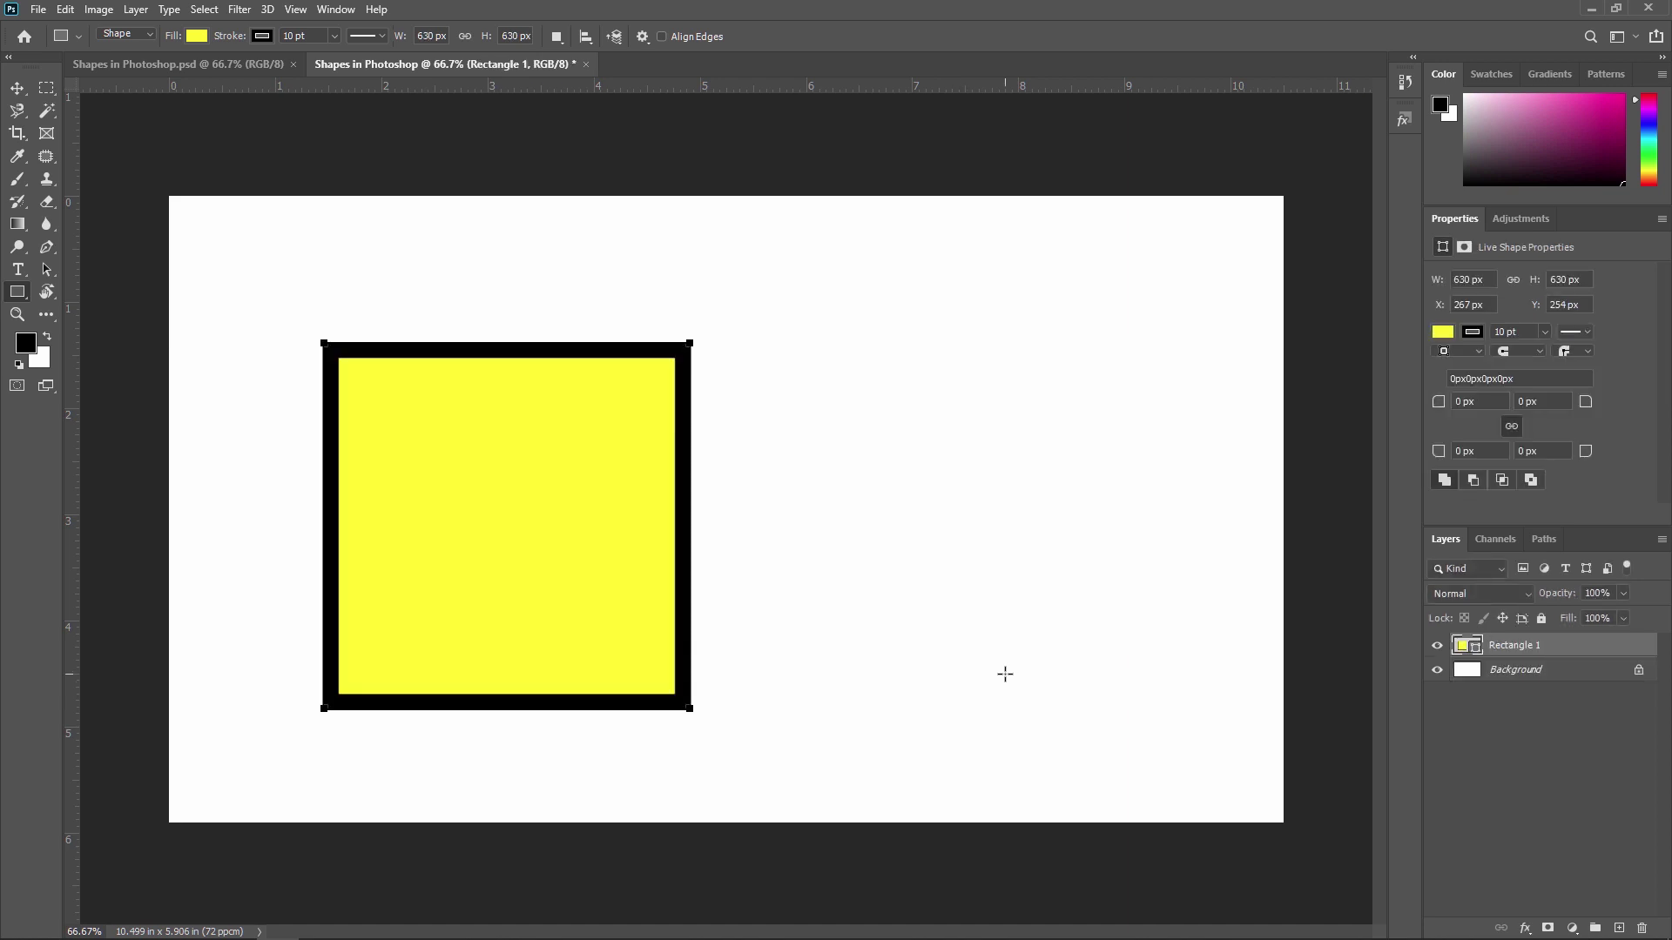
{"action": "right_click", "coordinate": [25, 297]}
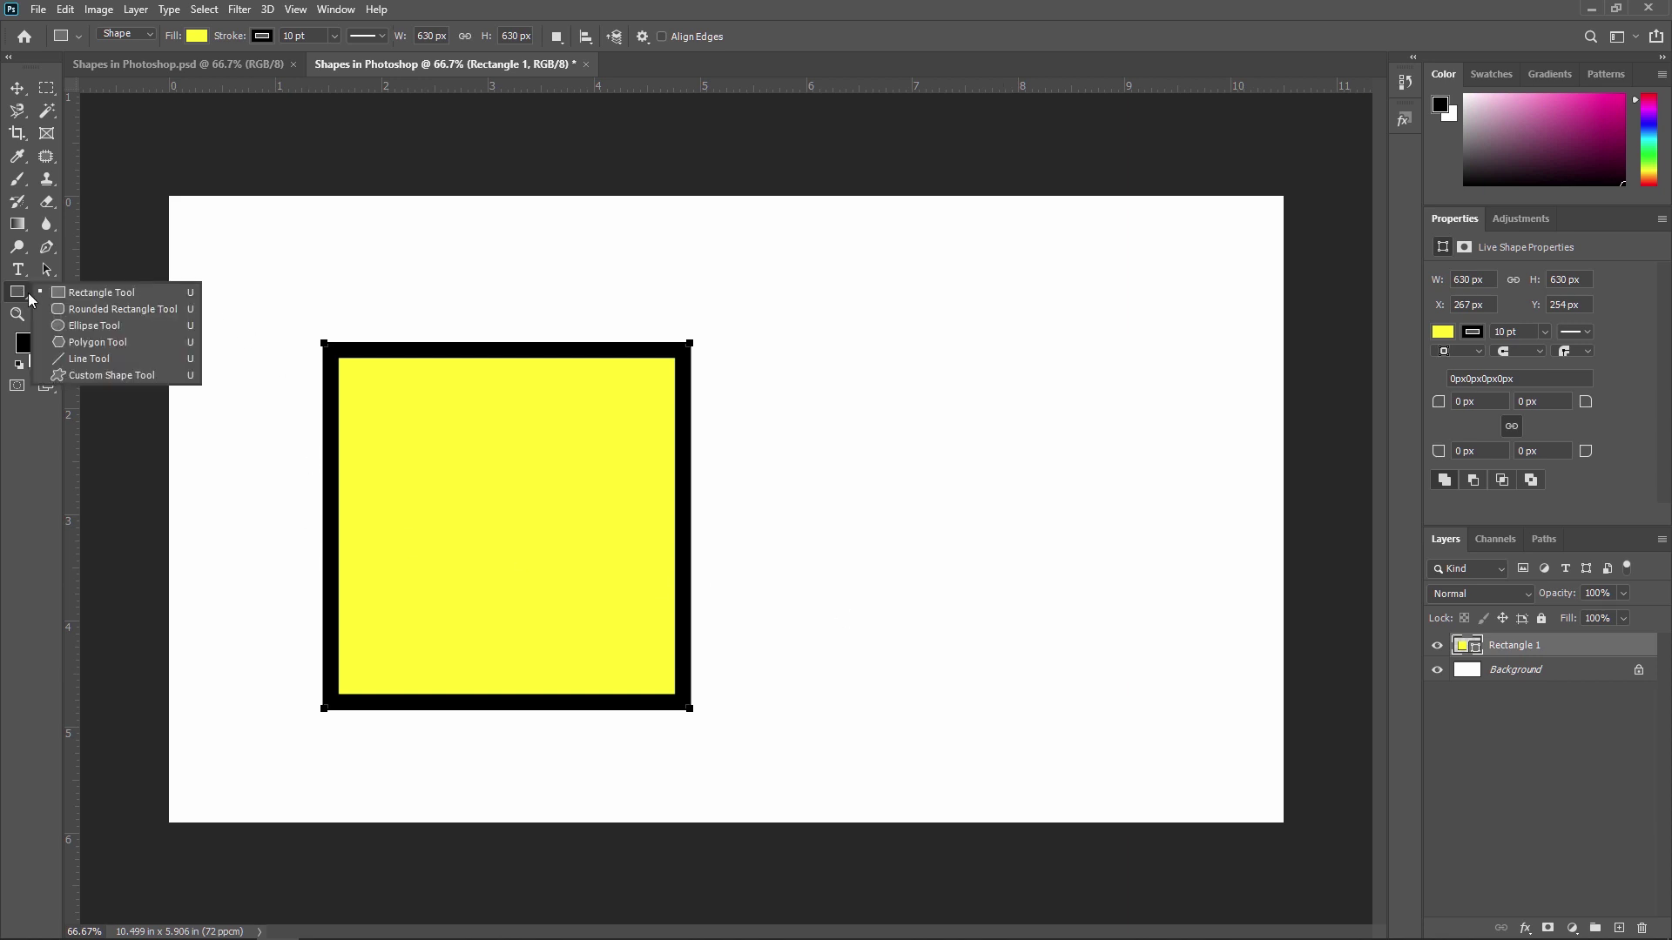
Step: Draw a 778 px horizontal black line with the Line Tool to the right of the square
{"action": "left_click", "coordinate": [101, 360]}
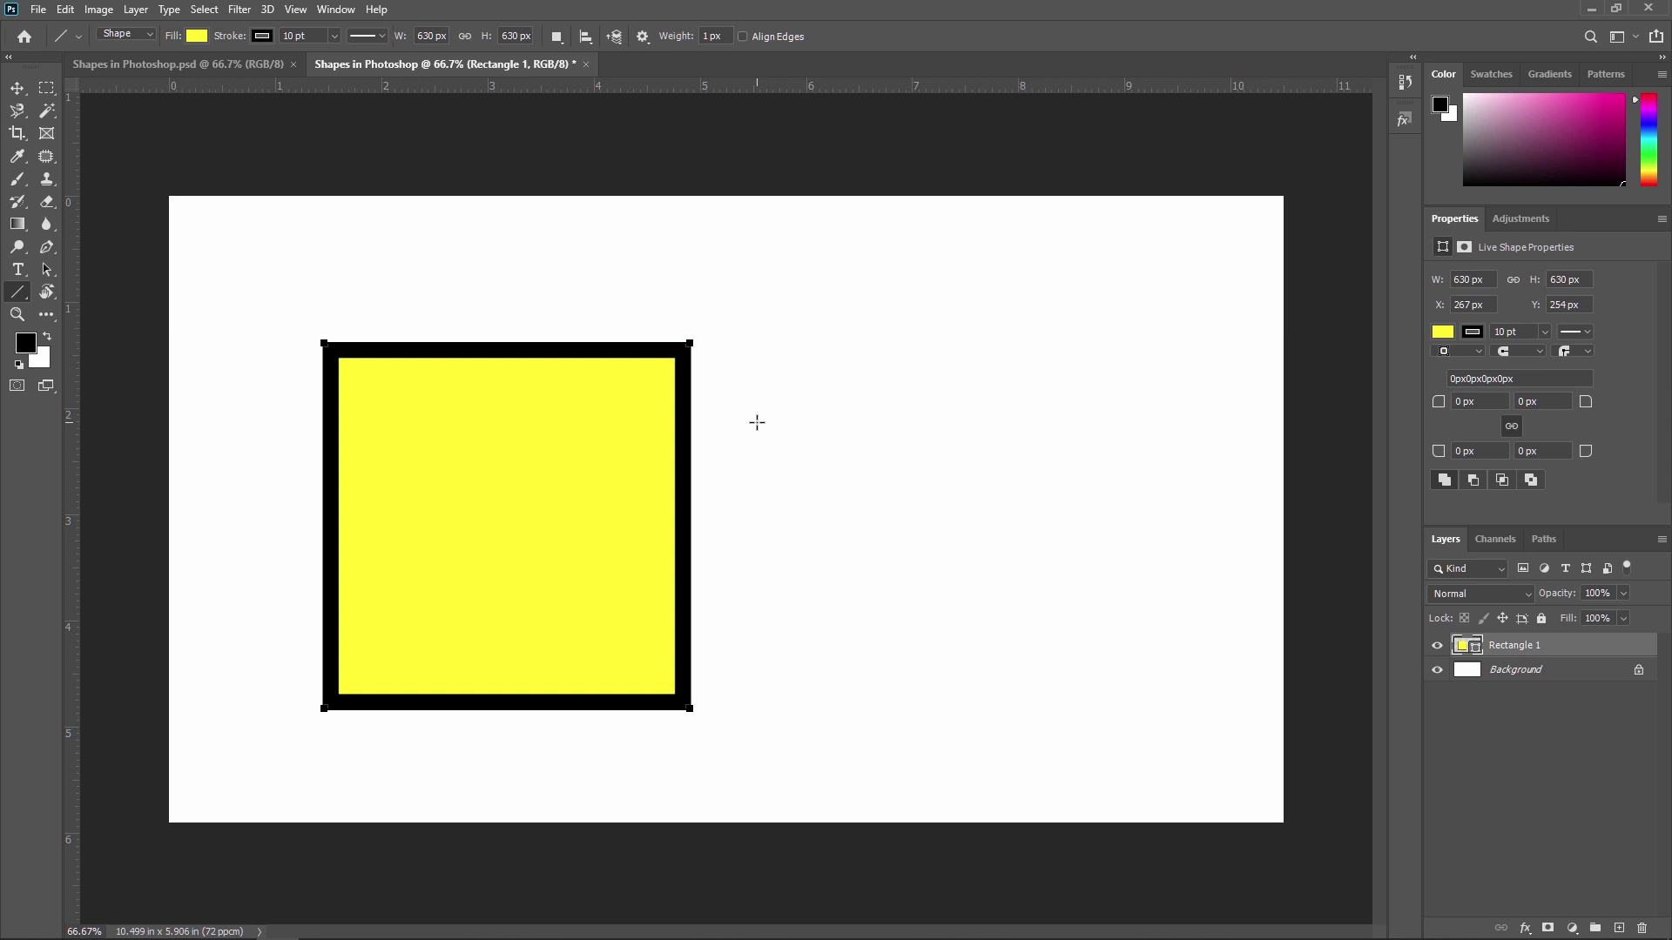
{"action": "left_click_drag", "start_coordinate": [736, 421], "coordinate": [1188, 420]}
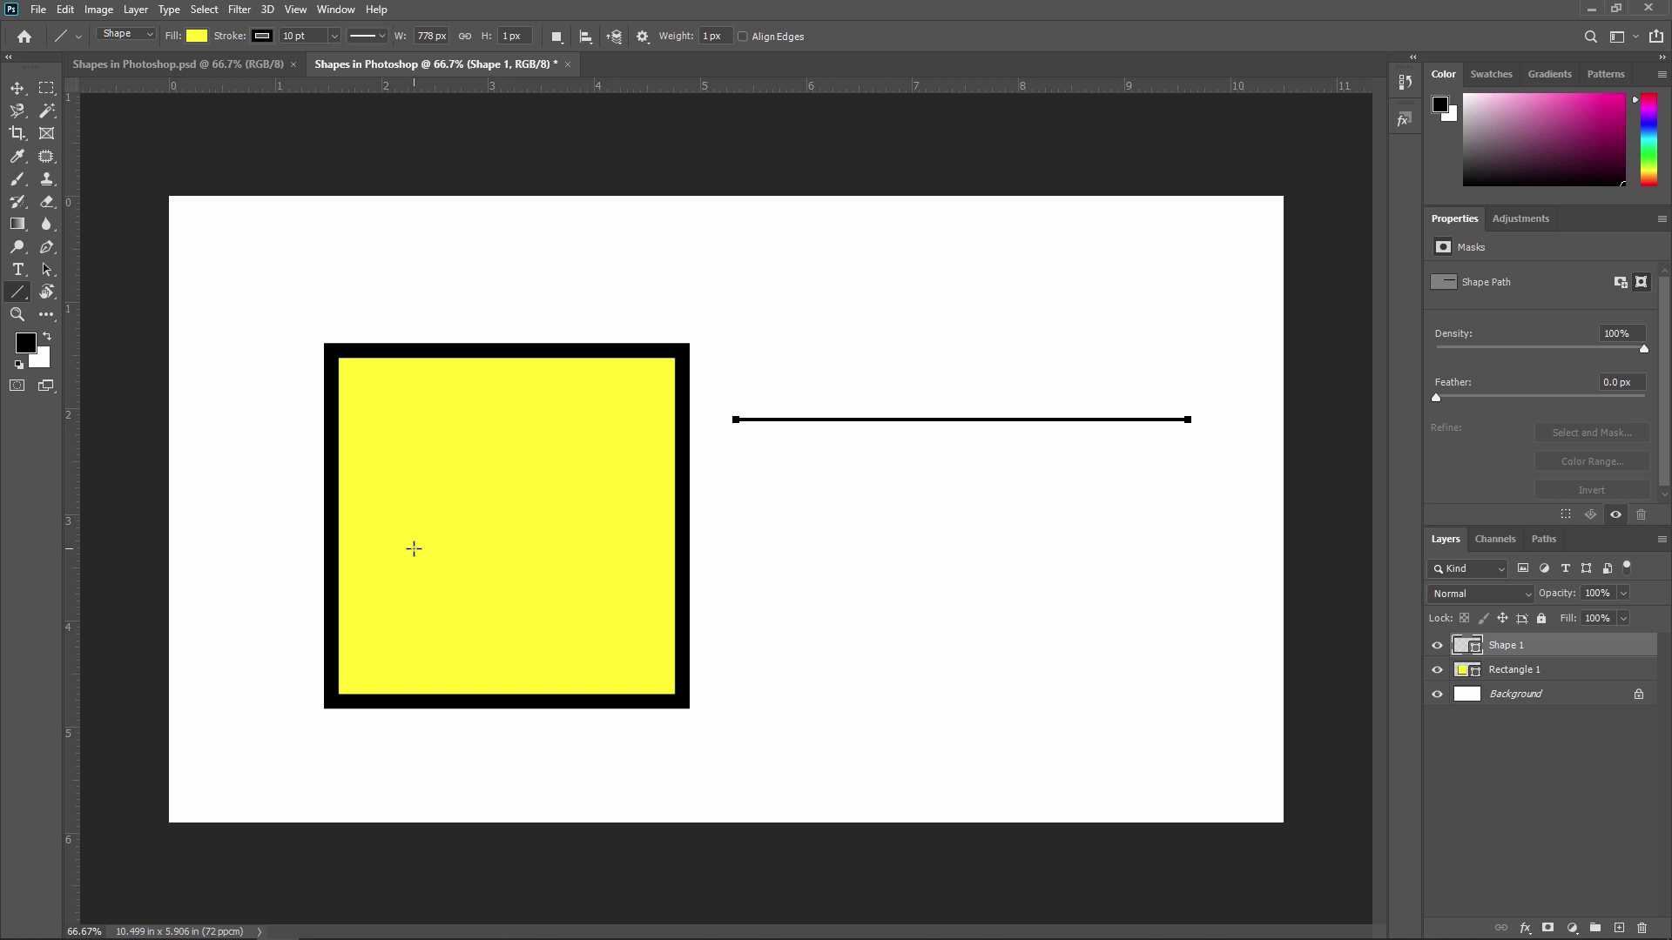
{"action": "right_click", "coordinate": [19, 296]}
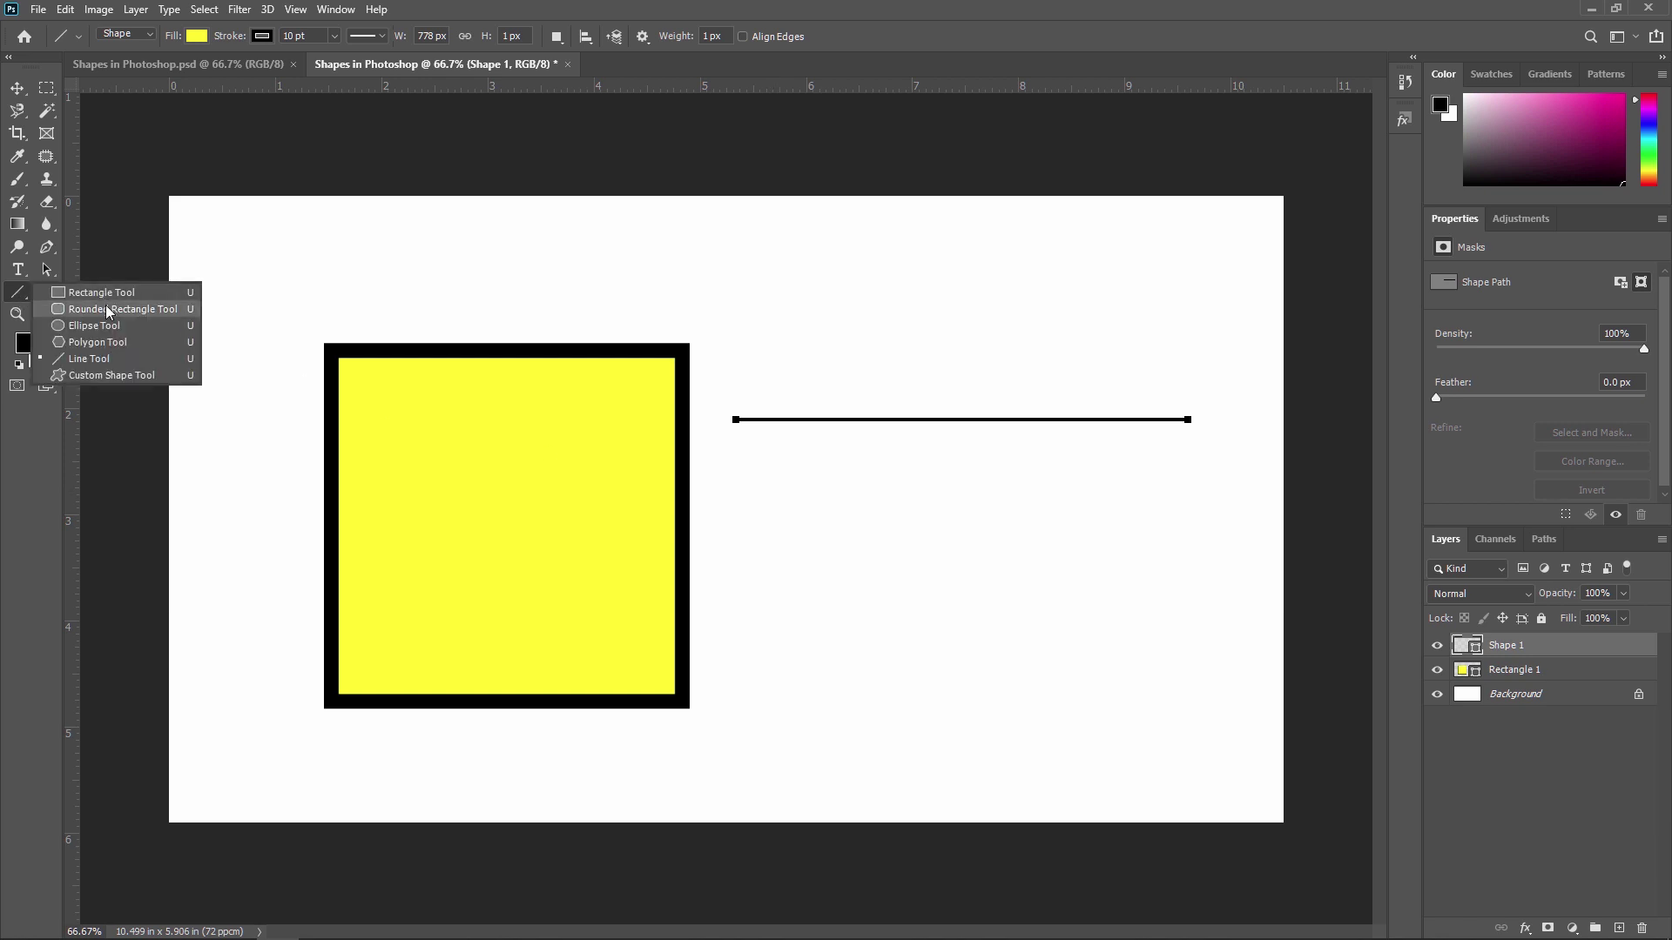
Step: Draw a test ellipse below the line with the Ellipse Tool, then undo it
{"action": "key", "text": "Escape"}
{"action": "key", "text": "shift+u"}
{"action": "left_click_drag", "start_coordinate": [837, 483], "coordinate": [1170, 753]}
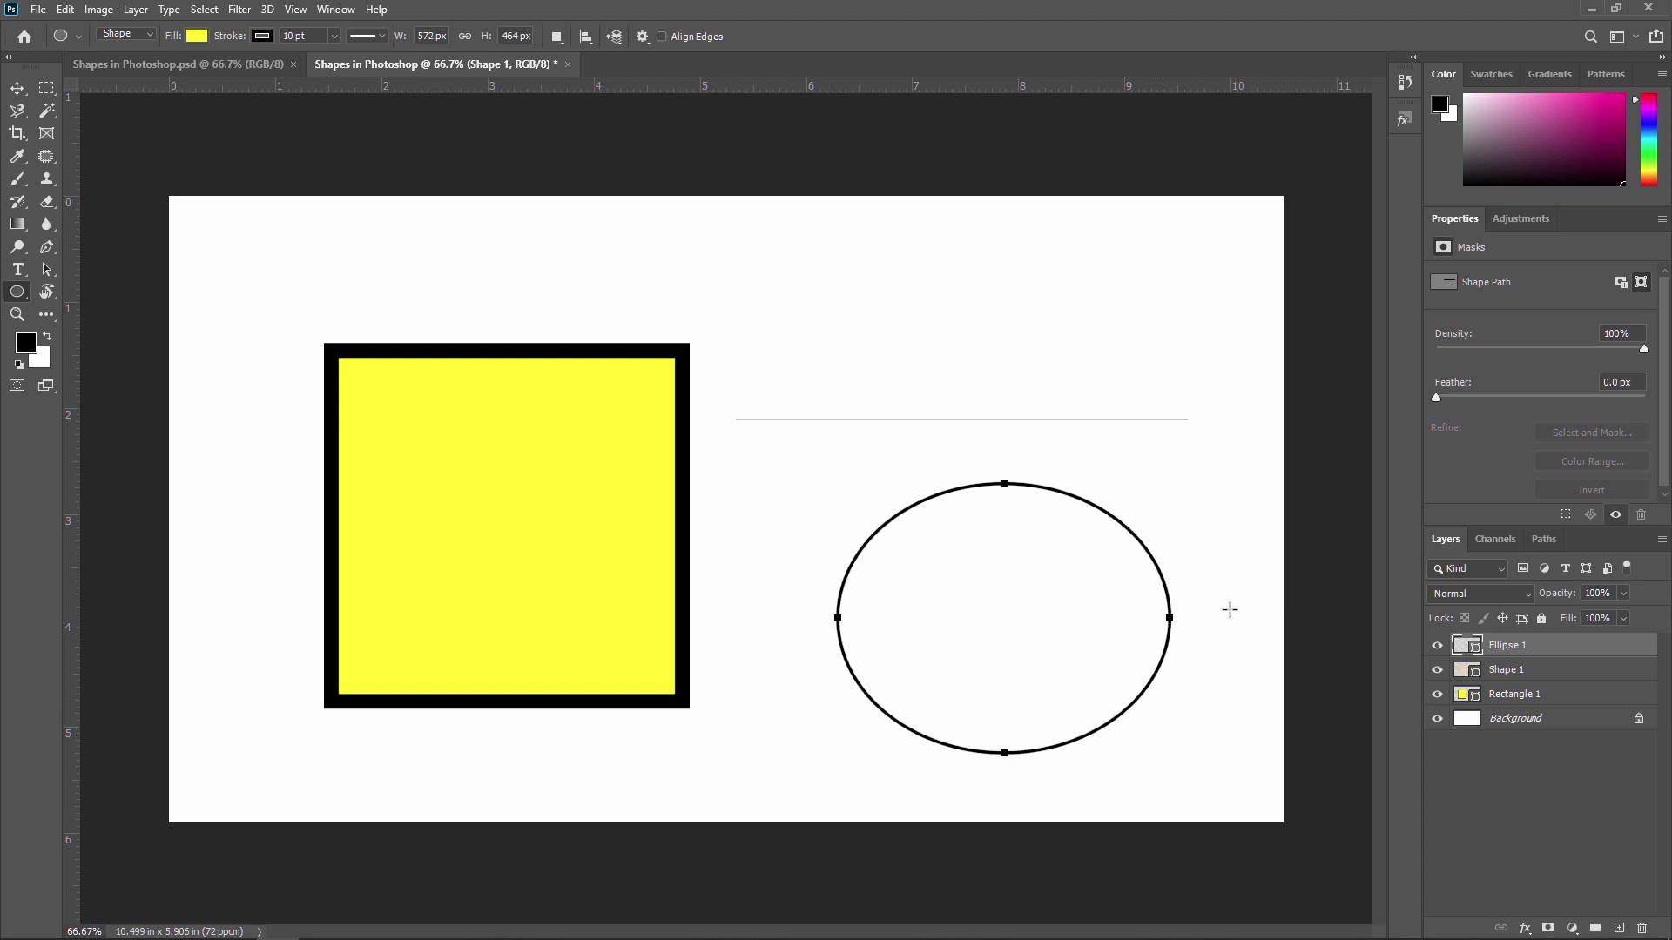
{"action": "key", "text": "ctrl+z"}
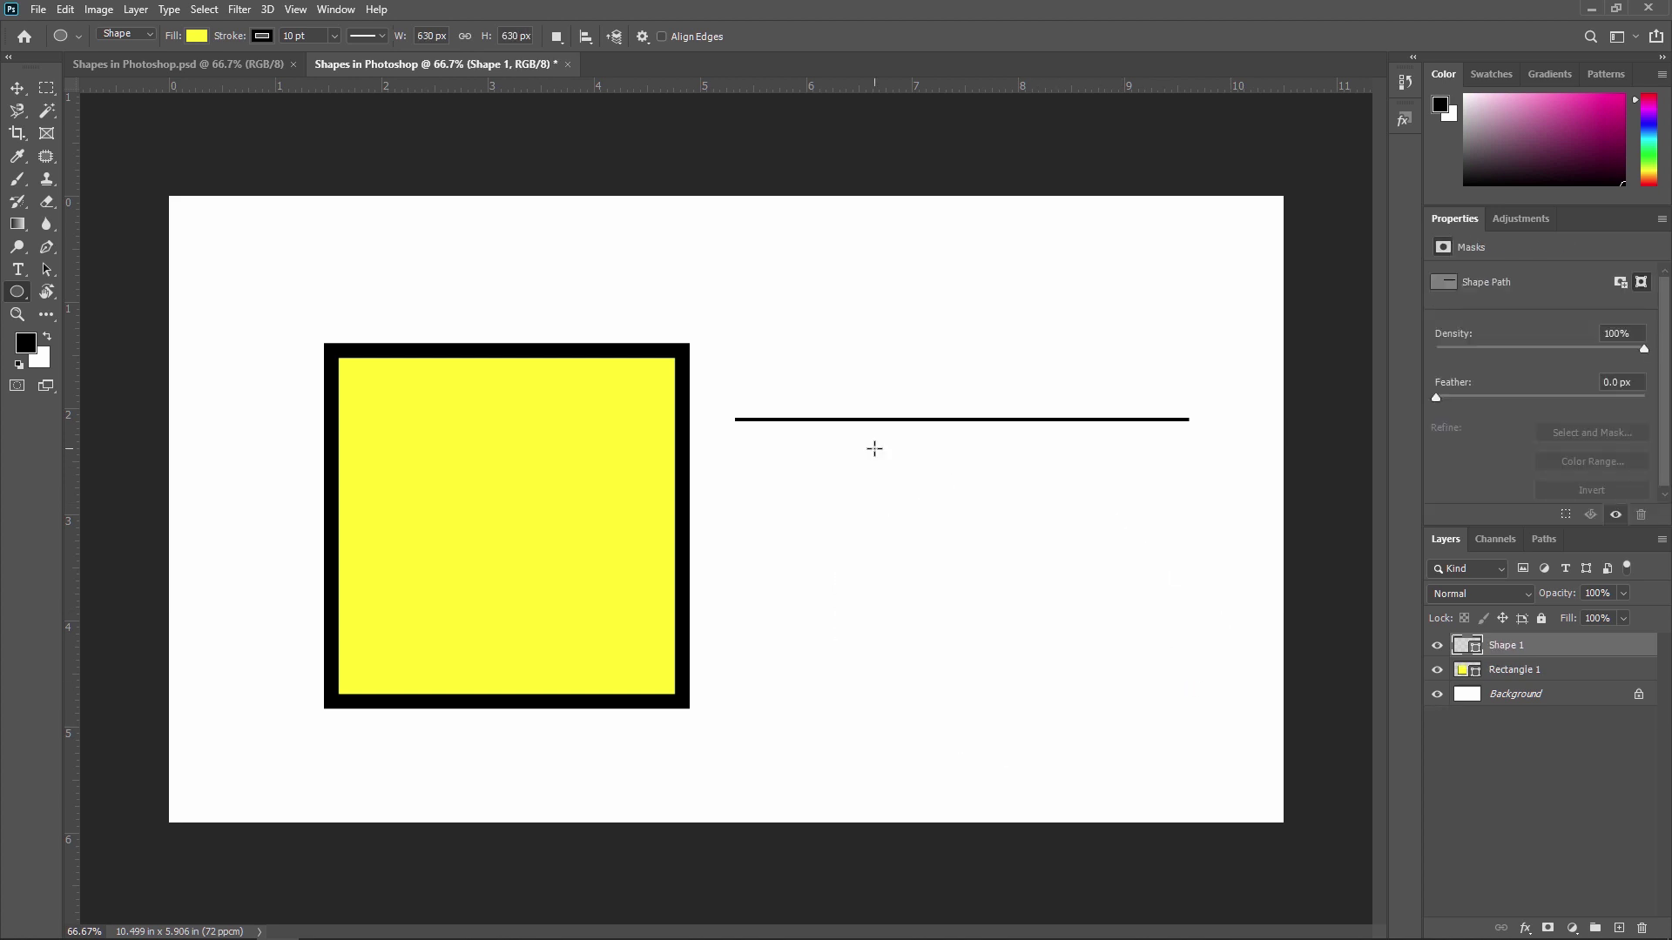
Step: Remove the line and yellow square, then draw a yellow circle and delete it
{"action": "key", "text": "ctrl+z"}
{"action": "key", "text": "ctrl+z"}
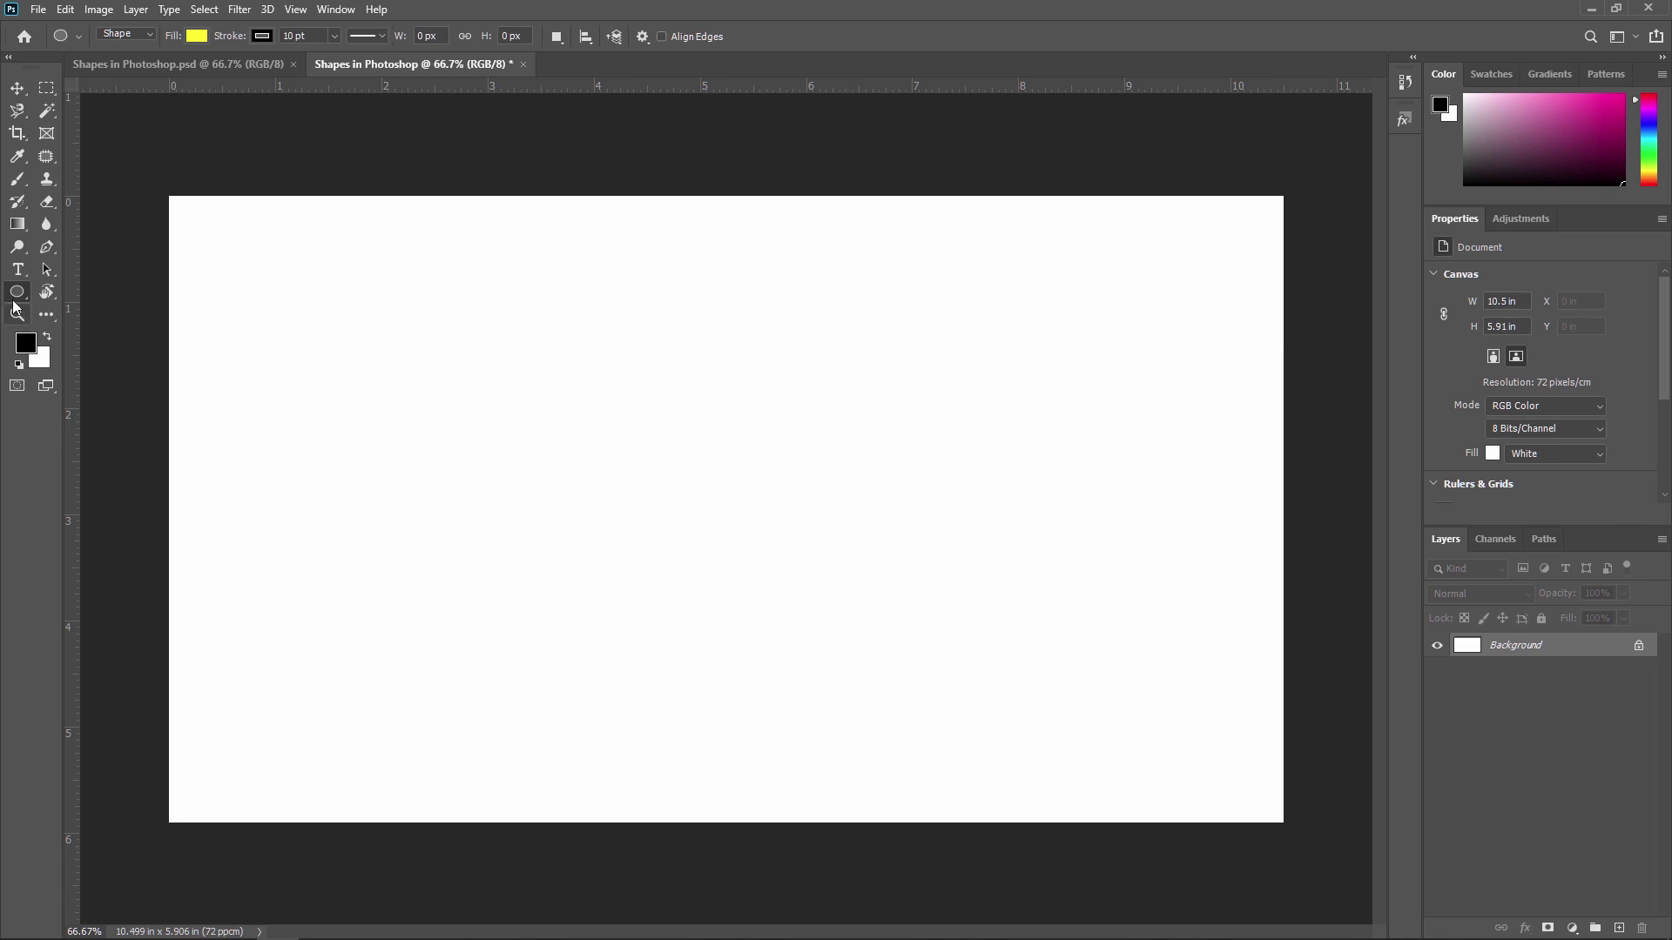
{"action": "mouse_move", "coordinate": [501, 325]}
{"action": "left_mouse_down"}
{"action": "mouse_move", "coordinate": [960, 620]}
{"action": "mouse_move", "coordinate": [999, 668]}
{"action": "mouse_move", "coordinate": [884, 653]}
{"action": "mouse_move", "coordinate": [1019, 702]}
{"action": "mouse_move", "coordinate": [1076, 755]}
{"action": "mouse_move", "coordinate": [880, 623]}
{"action": "mouse_move", "coordinate": [981, 693]}
{"action": "left_mouse_up"}
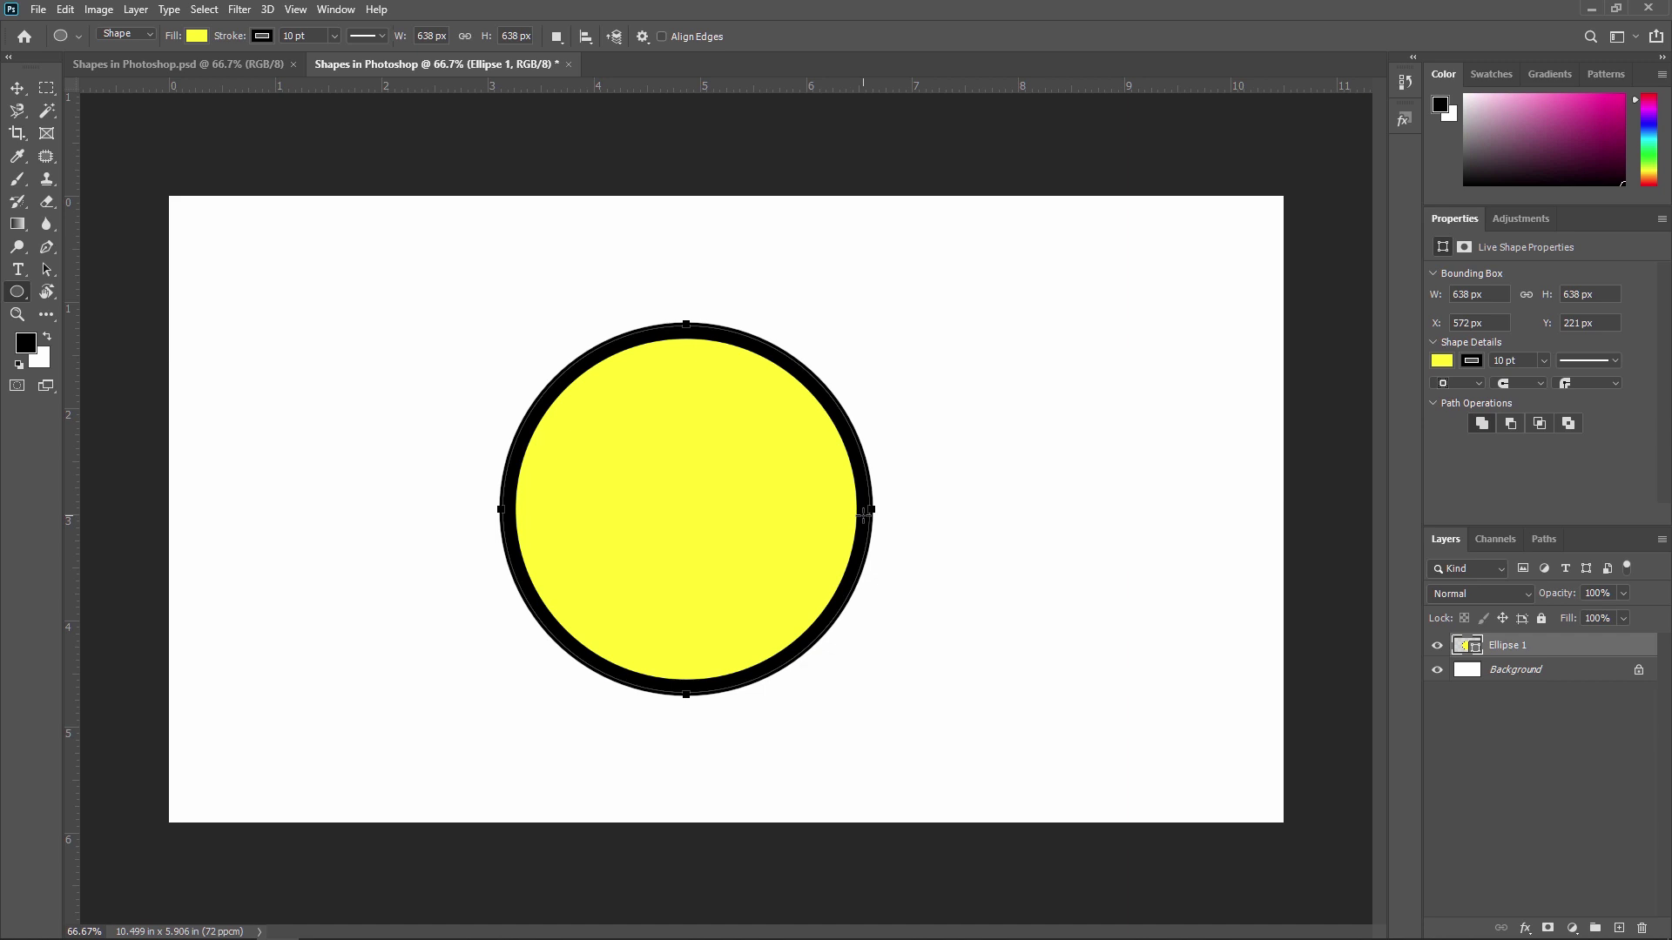
{"action": "key", "text": "ctrl+z"}
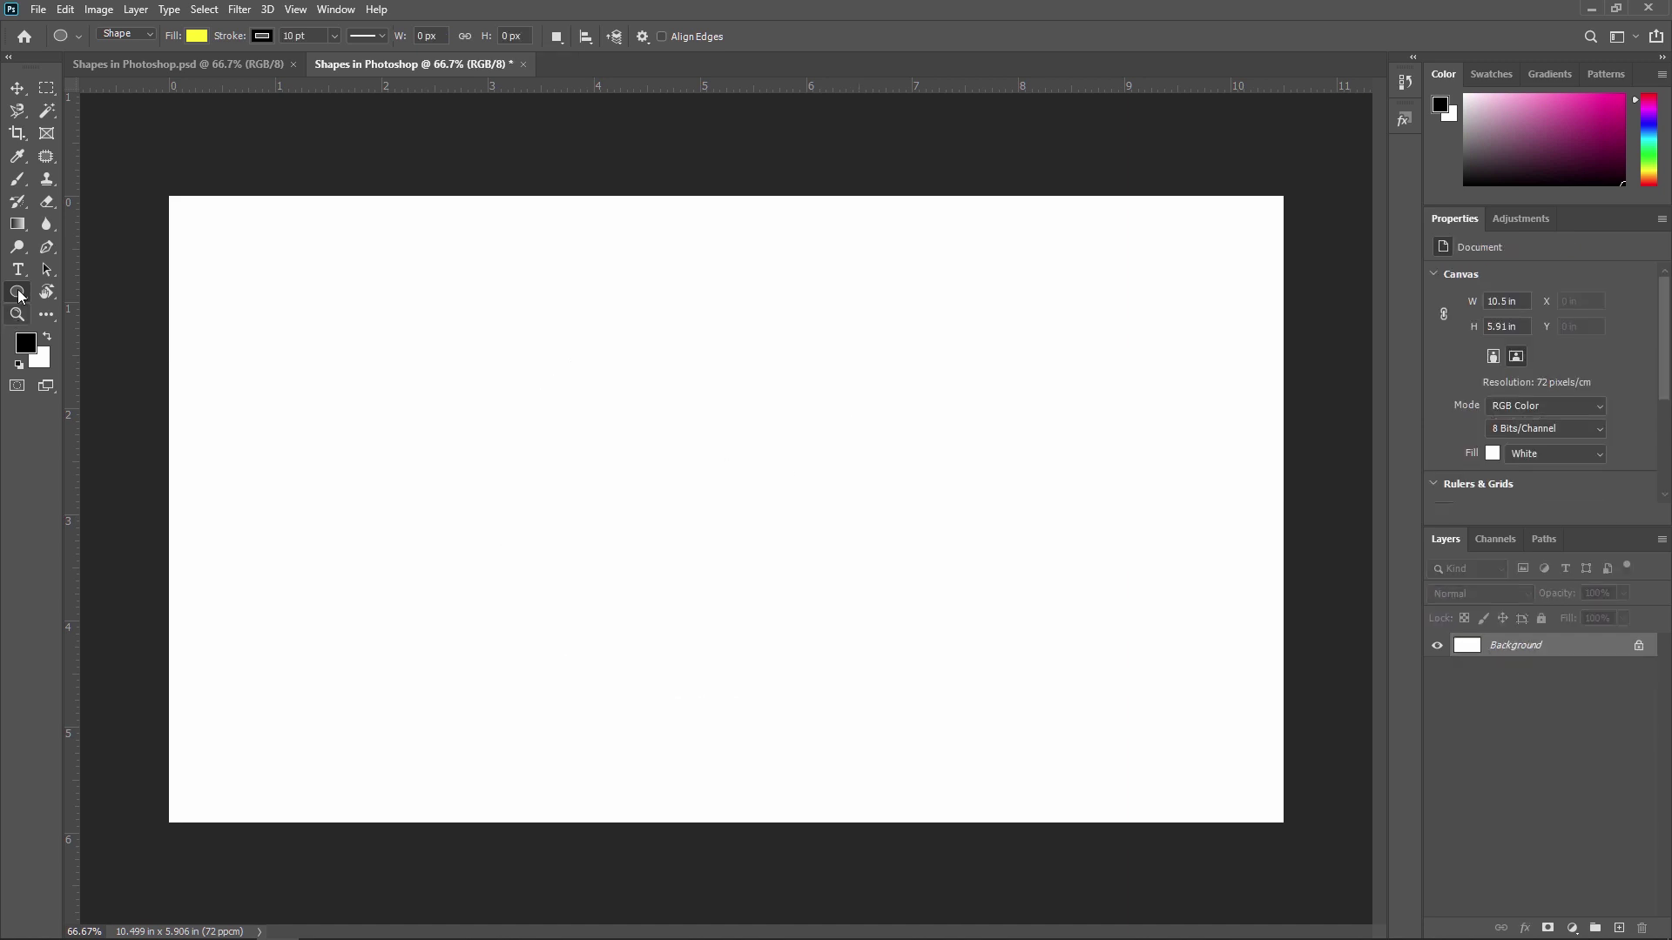
{"action": "left_click", "coordinate": [22, 293]}
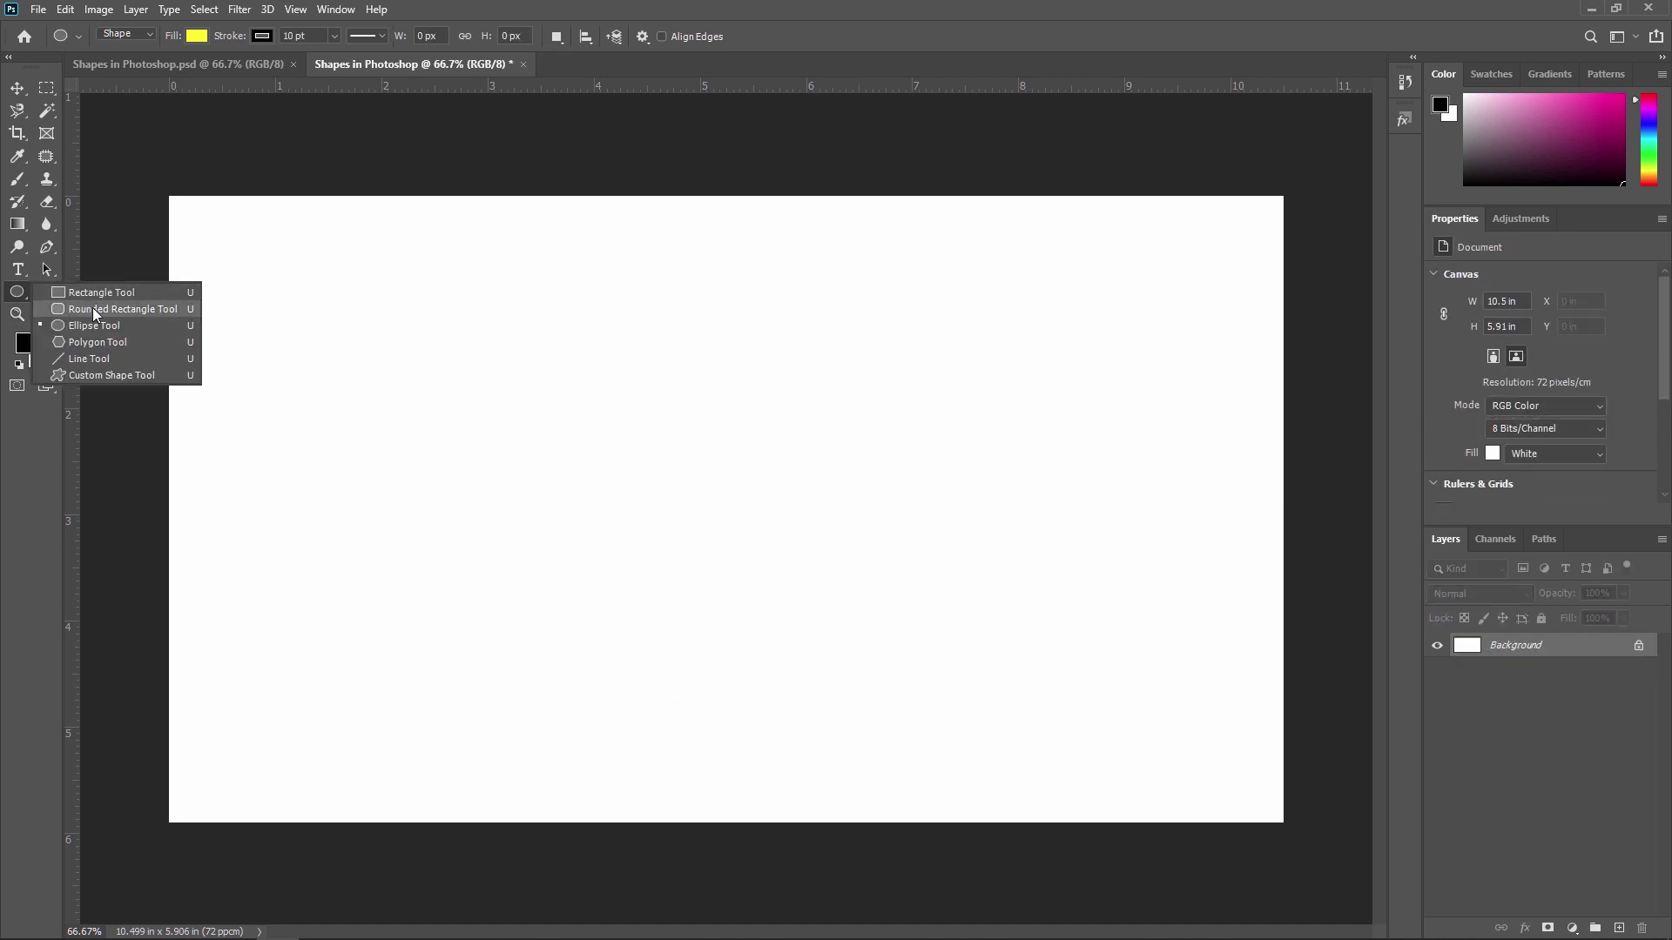
{"action": "left_click", "coordinate": [94, 310]}
{"action": "left_click_drag", "start_coordinate": [394, 323], "coordinate": [1130, 571]}
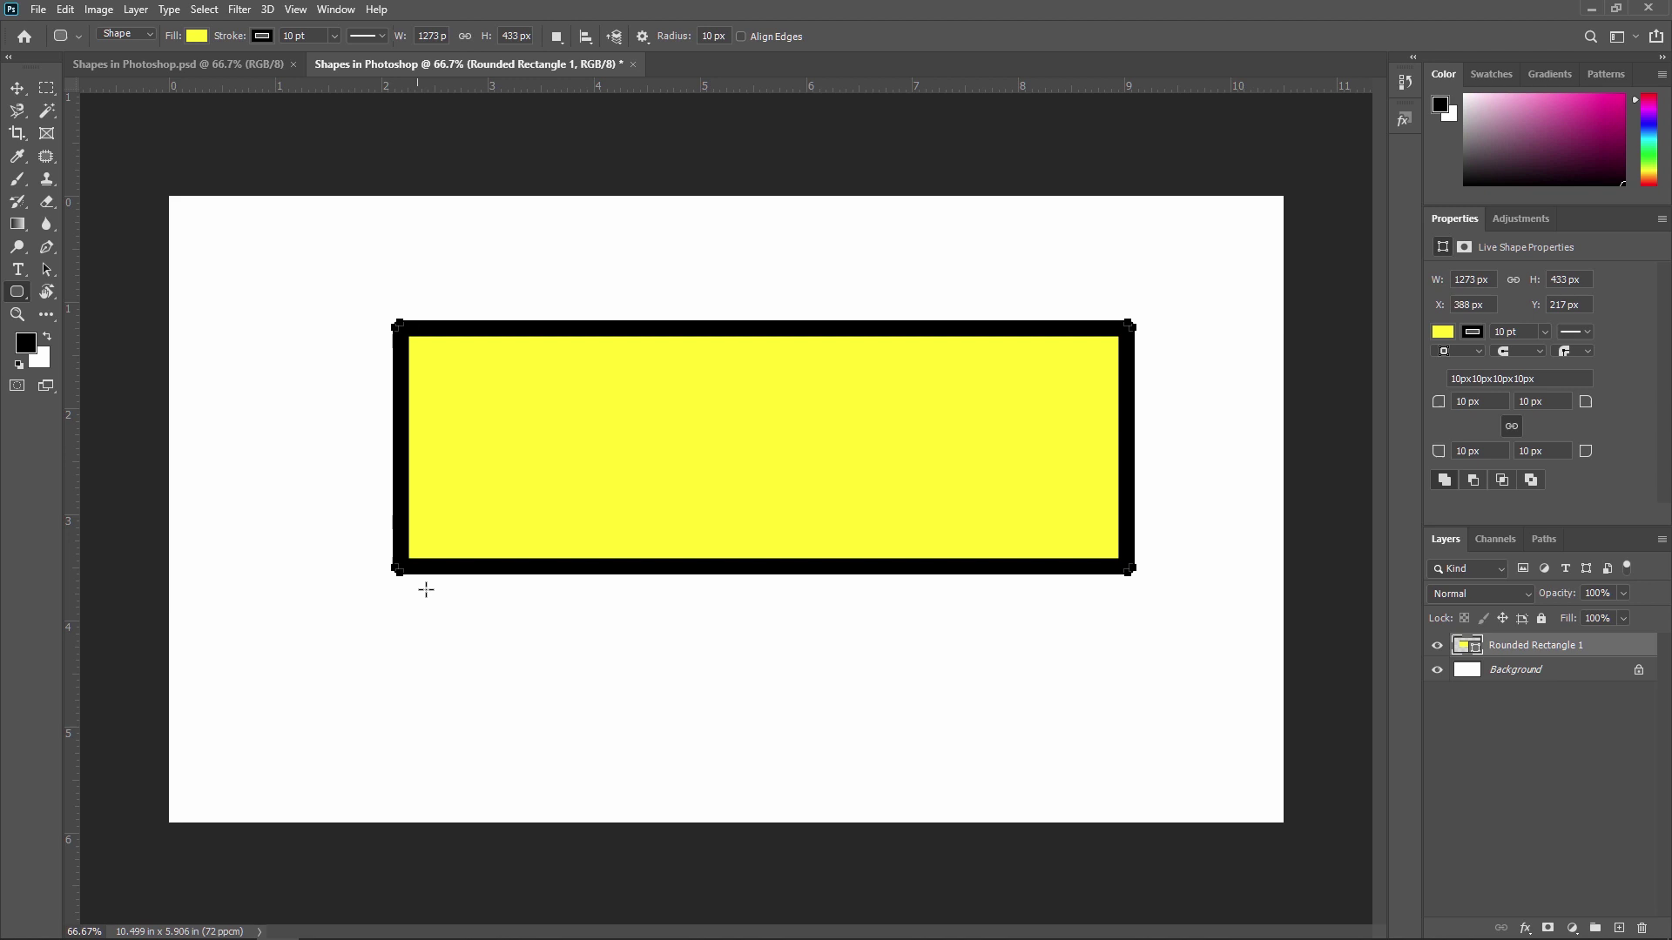
{"action": "left_click", "coordinate": [425, 660]}
{"action": "left_click", "coordinate": [884, 414]}
{"action": "left_click", "coordinate": [18, 88]}
{"action": "left_click_drag", "start_coordinate": [506, 406], "coordinate": [563, 429]}
{"action": "mouse_move", "coordinate": [823, 544]}
{"action": "left_mouse_down"}
{"action": "mouse_move", "coordinate": [783, 523]}
{"action": "mouse_move", "coordinate": [804, 547]}
{"action": "left_mouse_up"}
{"action": "key", "text": "Delete"}
{"action": "left_click", "coordinate": [17, 292]}
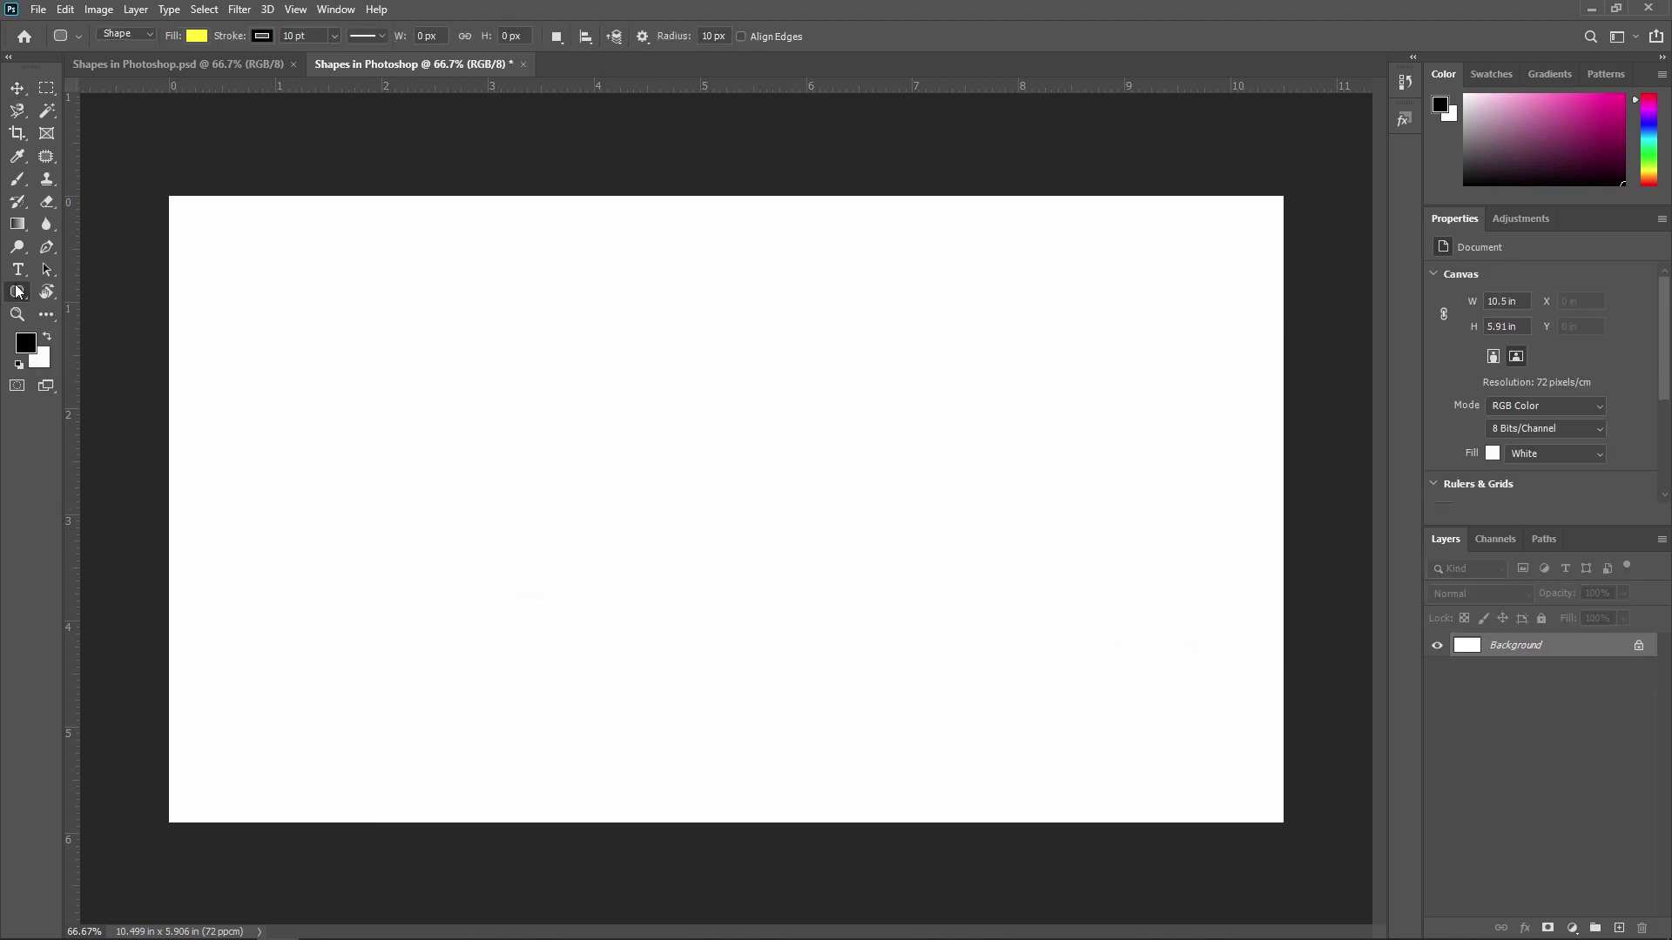
{"action": "right_click", "coordinate": [17, 292]}
Step: Draw a five-point star, a seven-point star and a 50-point sunburst with the Polygon Tool
{"action": "left_click", "coordinate": [98, 342]}
{"action": "mouse_move", "coordinate": [623, 425]}
{"action": "left_mouse_down"}
{"action": "mouse_move", "coordinate": [750, 507]}
{"action": "mouse_move", "coordinate": [696, 553]}
{"action": "mouse_move", "coordinate": [735, 567]}
{"action": "mouse_move", "coordinate": [728, 552]}
{"action": "left_mouse_up"}
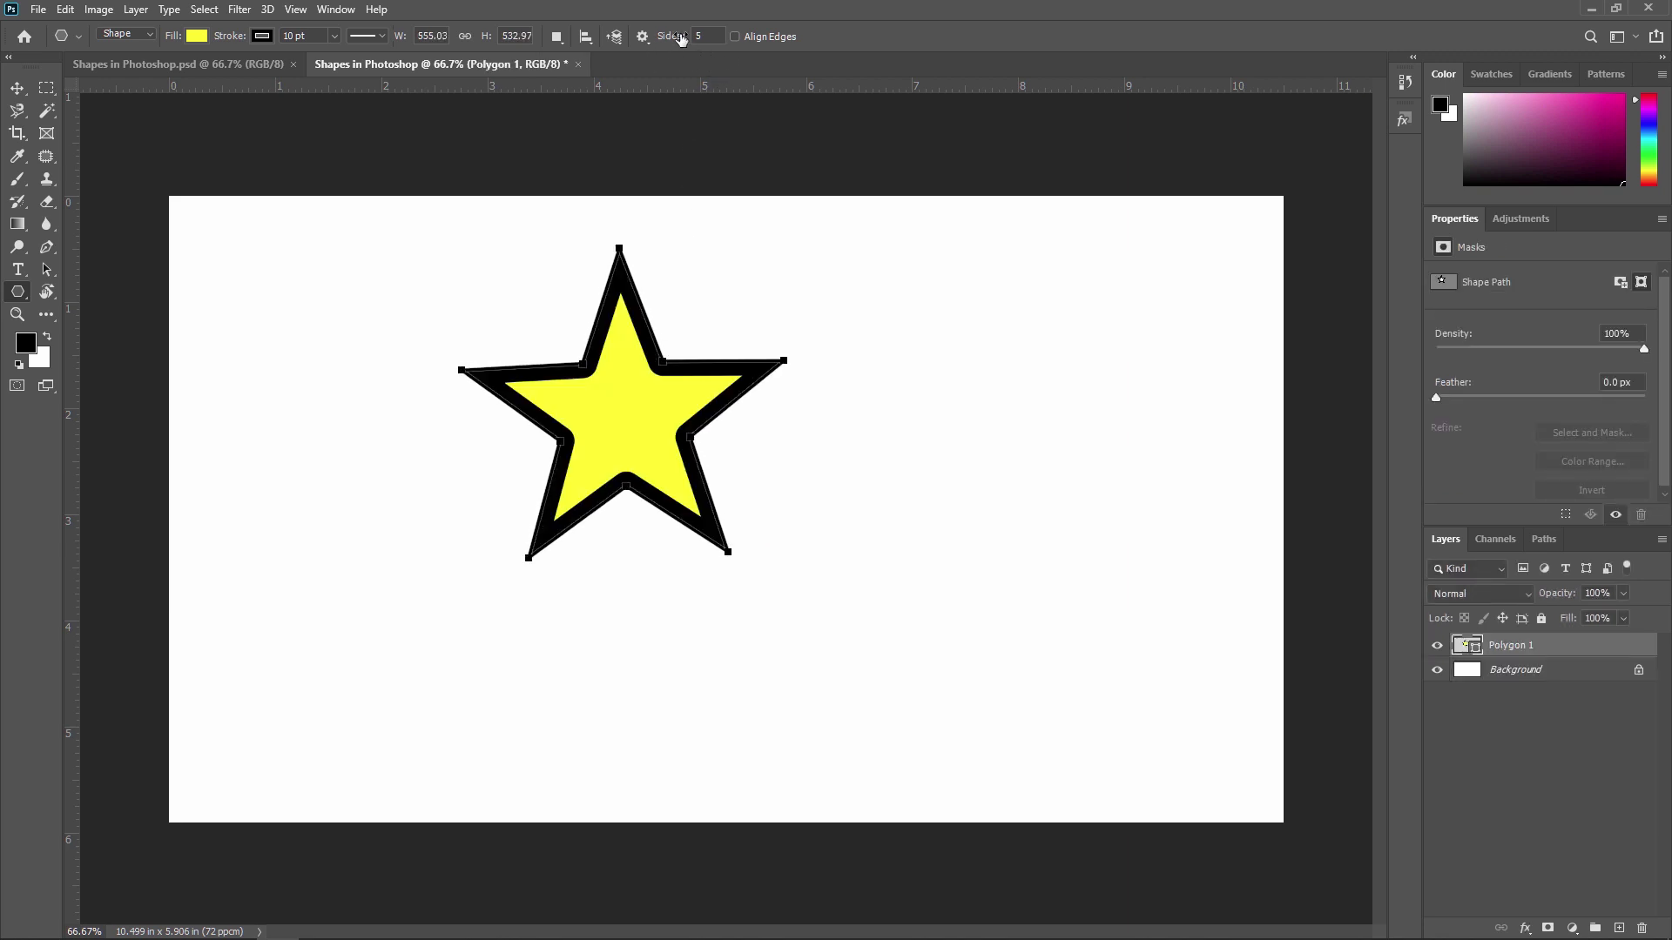
{"action": "left_click", "coordinate": [713, 35]}
{"action": "left_click_drag", "start_coordinate": [988, 471], "coordinate": [1146, 577]}
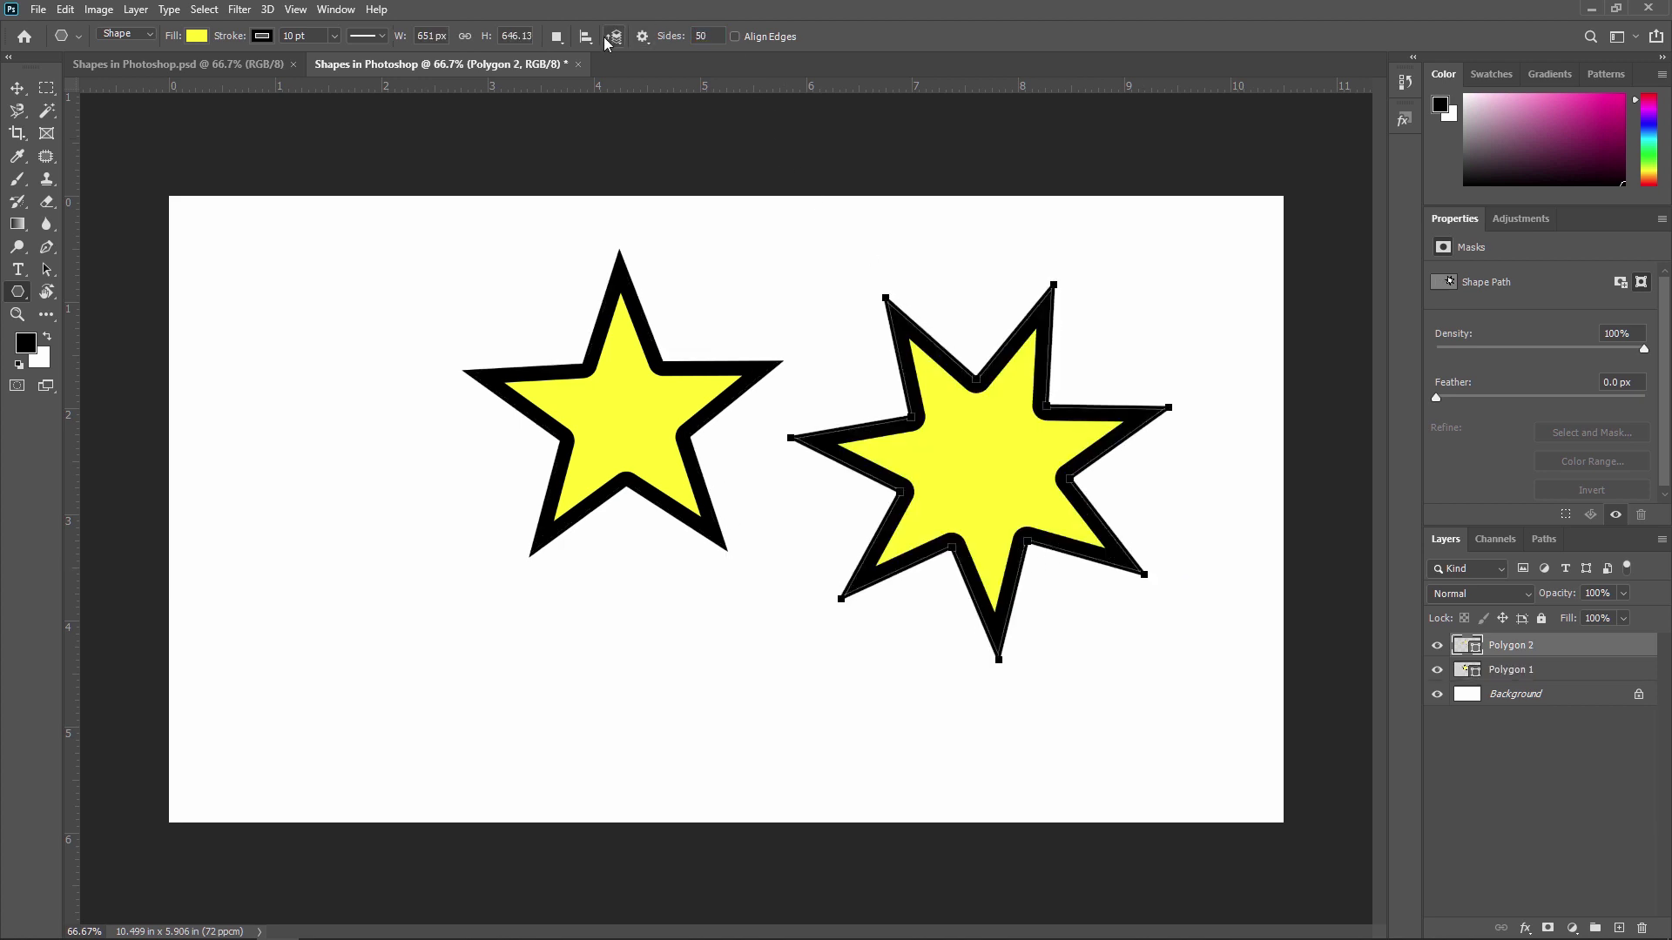
{"action": "left_click_drag", "start_coordinate": [304, 570], "coordinate": [435, 658]}
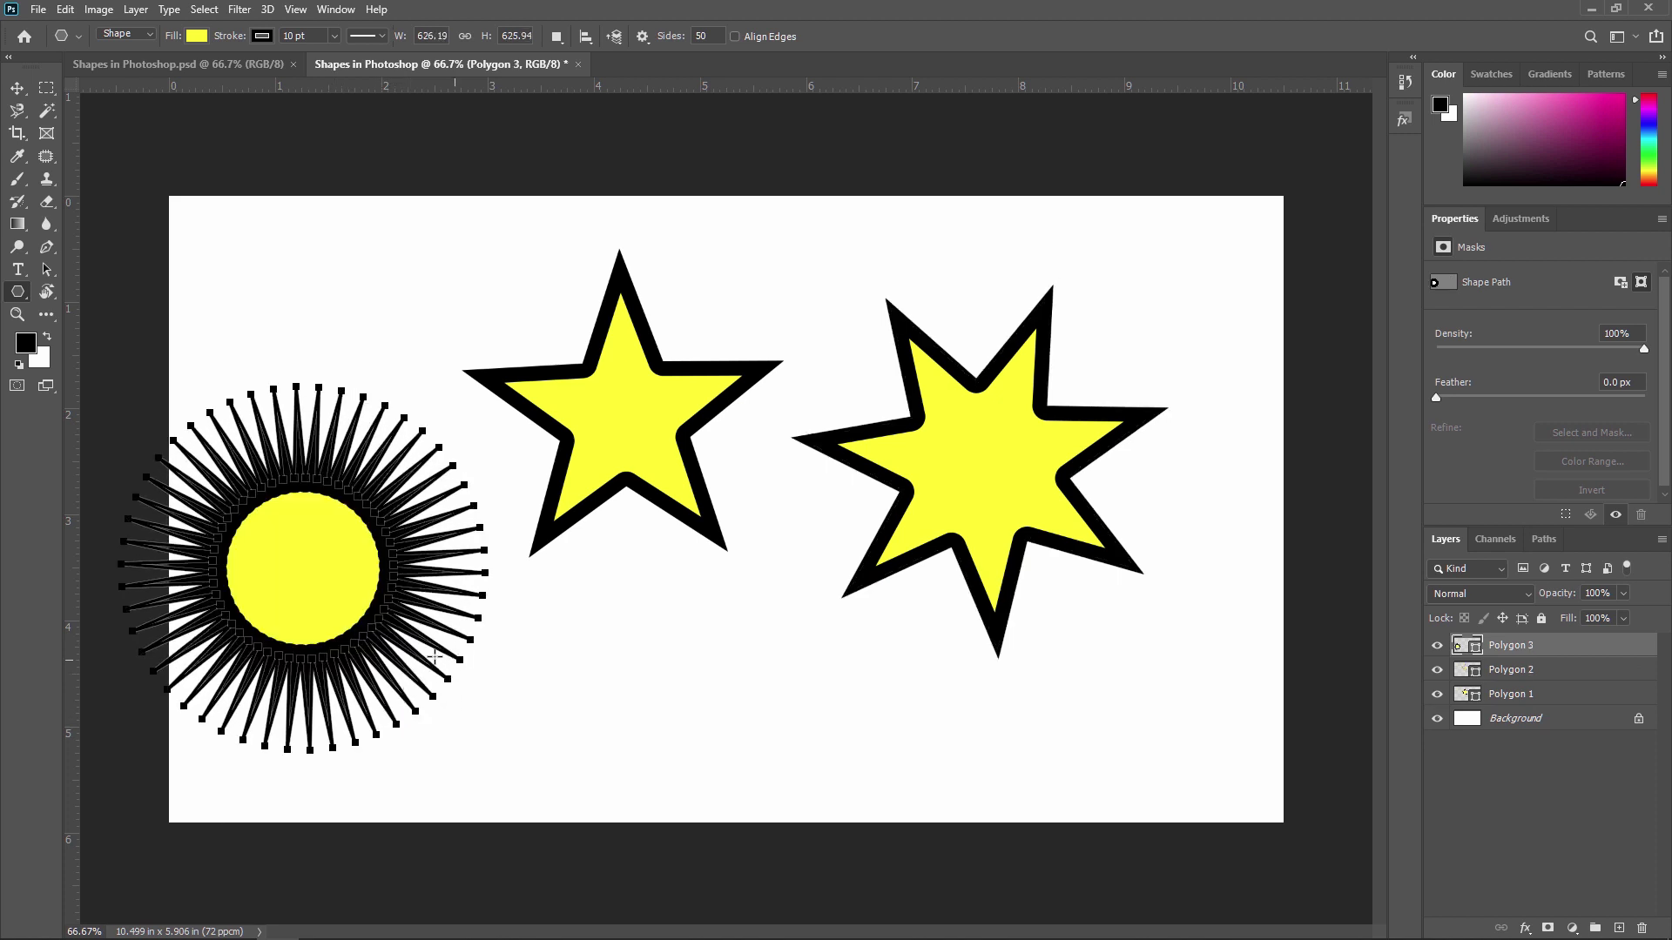
Step: Draw a three-point star below the first star and give it a 1 pt stroke
{"action": "left_click", "coordinate": [721, 36]}
{"action": "mouse_move", "coordinate": [609, 694]}
{"action": "left_mouse_down"}
{"action": "mouse_move", "coordinate": [662, 702]}
{"action": "mouse_move", "coordinate": [683, 797]}
{"action": "left_mouse_up"}
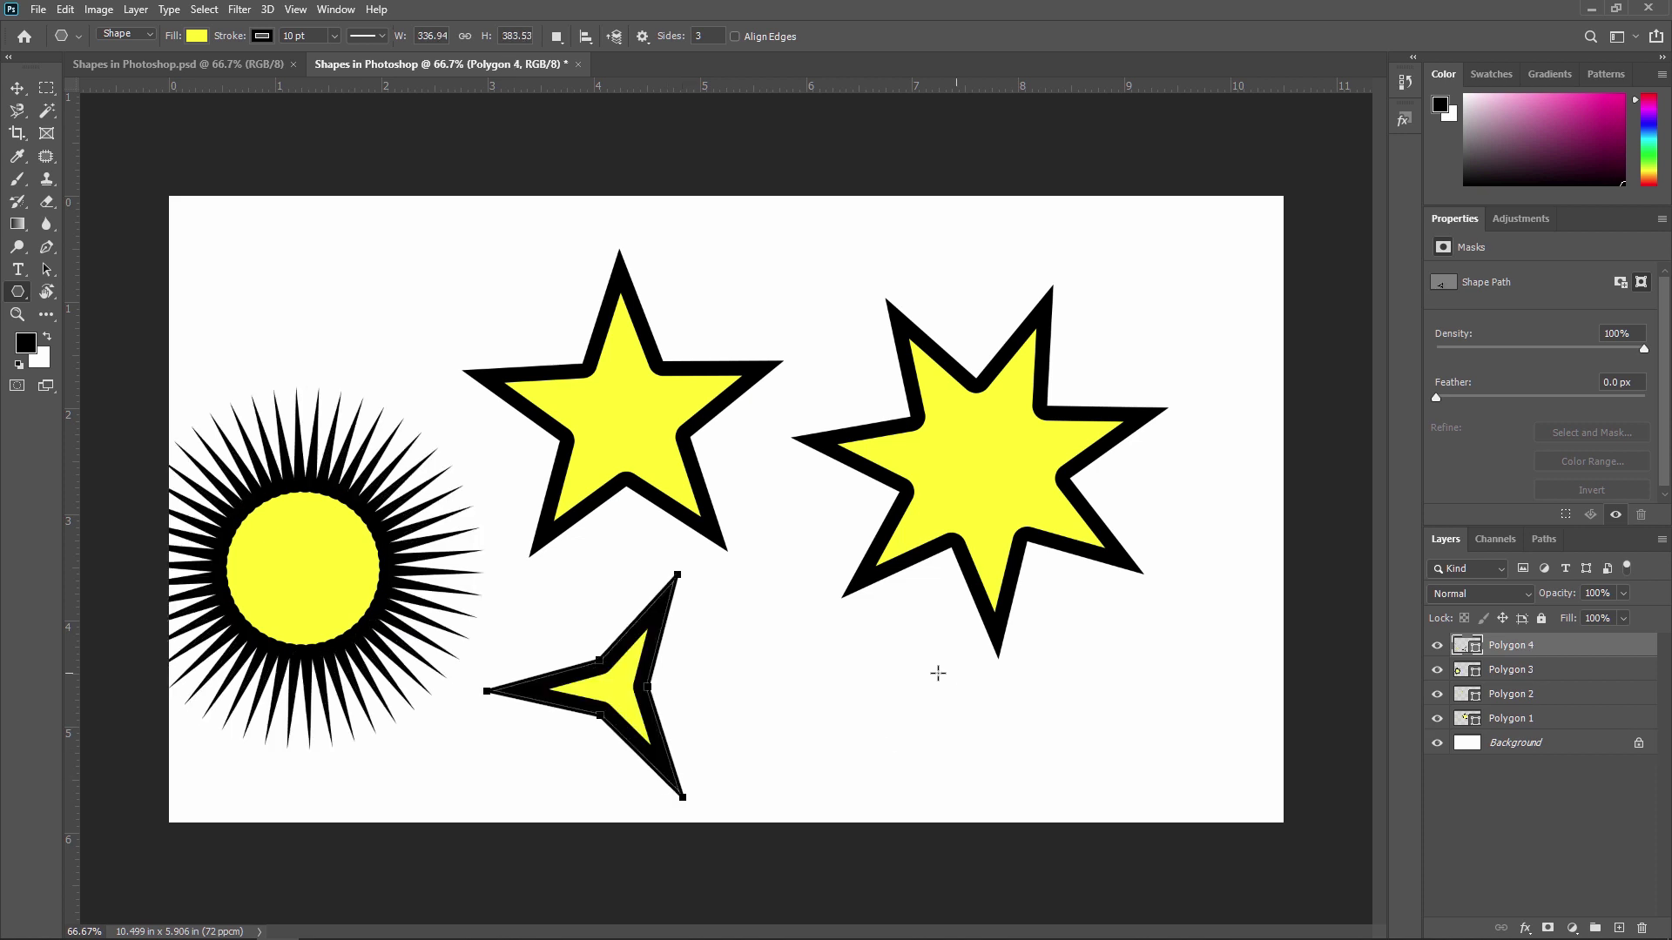
{"action": "left_click", "coordinate": [309, 35]}
{"action": "type", "text": "1"}
{"action": "key", "text": "Return"}
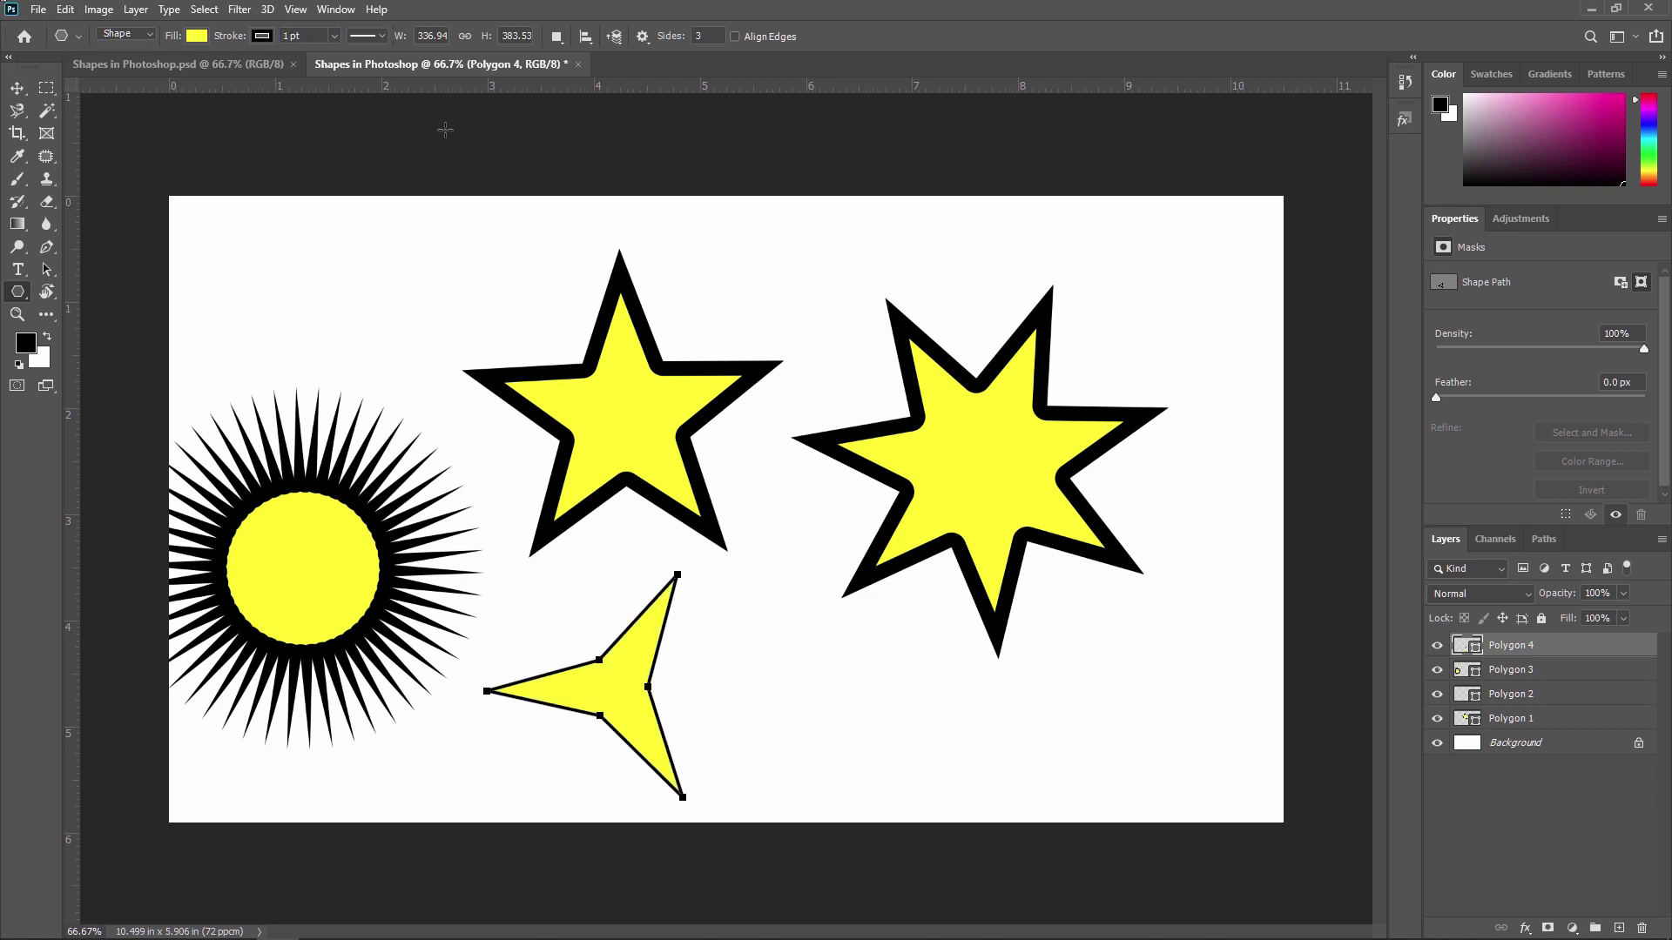
Step: Nudge the three-, seven- and five-point stars with the Move tool
{"action": "left_click", "coordinate": [16, 88]}
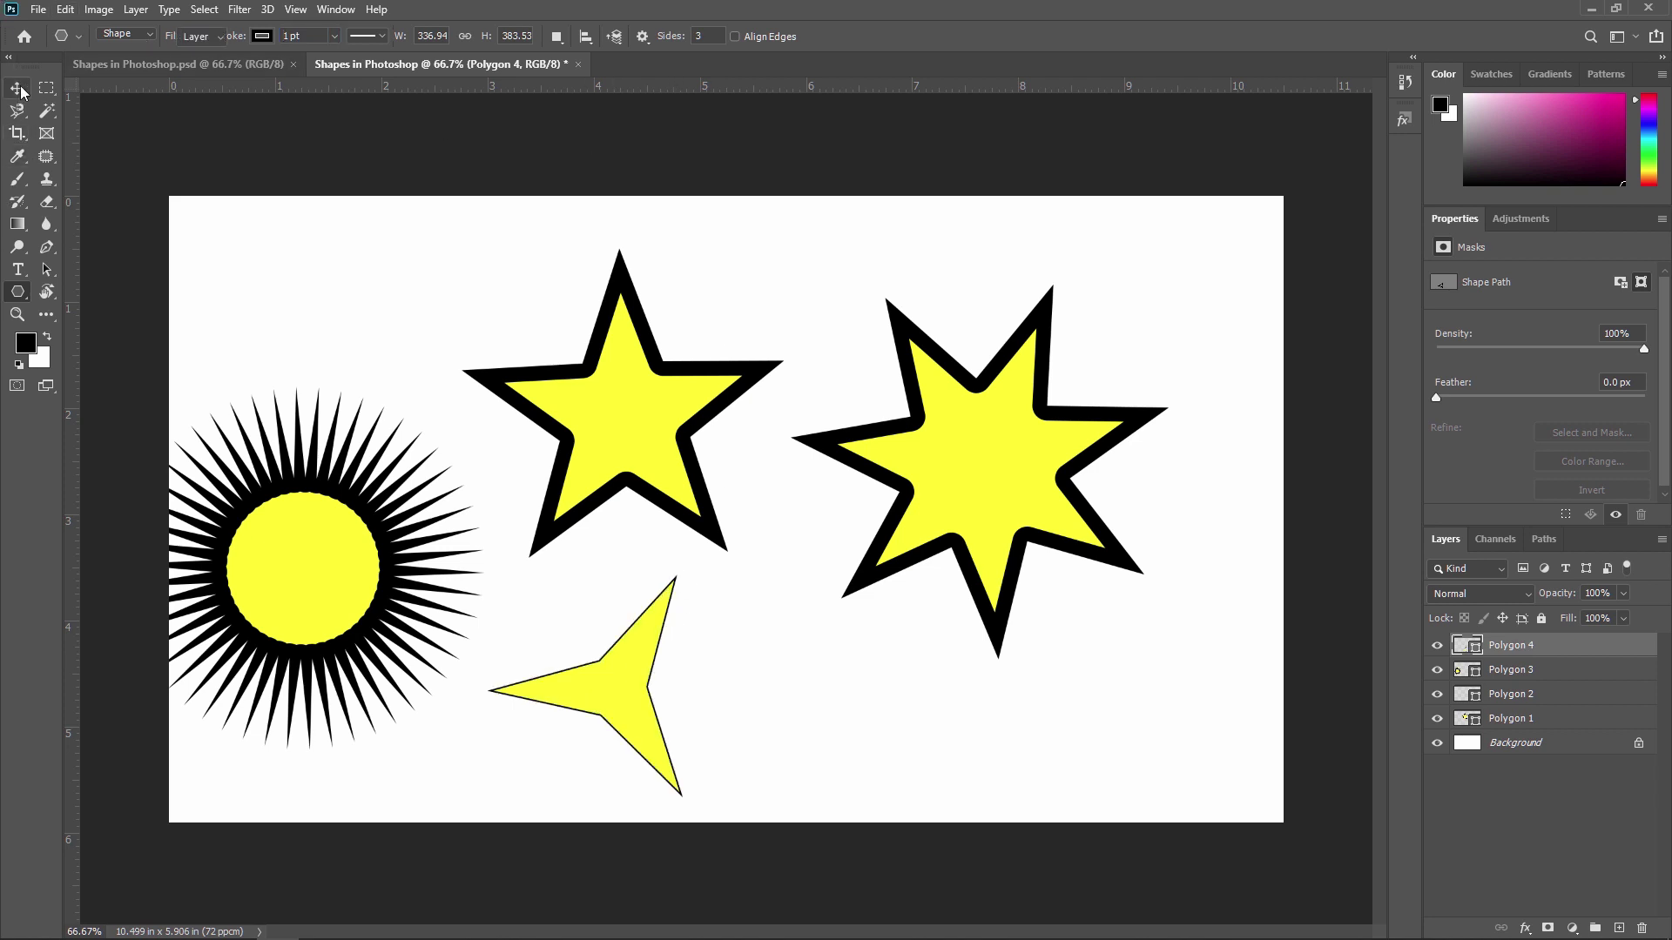
{"action": "mouse_move", "coordinate": [633, 687]}
{"action": "left_mouse_down"}
{"action": "mouse_move", "coordinate": [688, 690]}
{"action": "mouse_move", "coordinate": [630, 689]}
{"action": "left_mouse_up"}
{"action": "left_click_drag", "start_coordinate": [959, 467], "coordinate": [991, 493]}
{"action": "left_click_drag", "start_coordinate": [560, 425], "coordinate": [599, 409]}
Step: Delete the five-point star, the seven-point star and the sunburst
{"action": "key", "text": "Delete"}
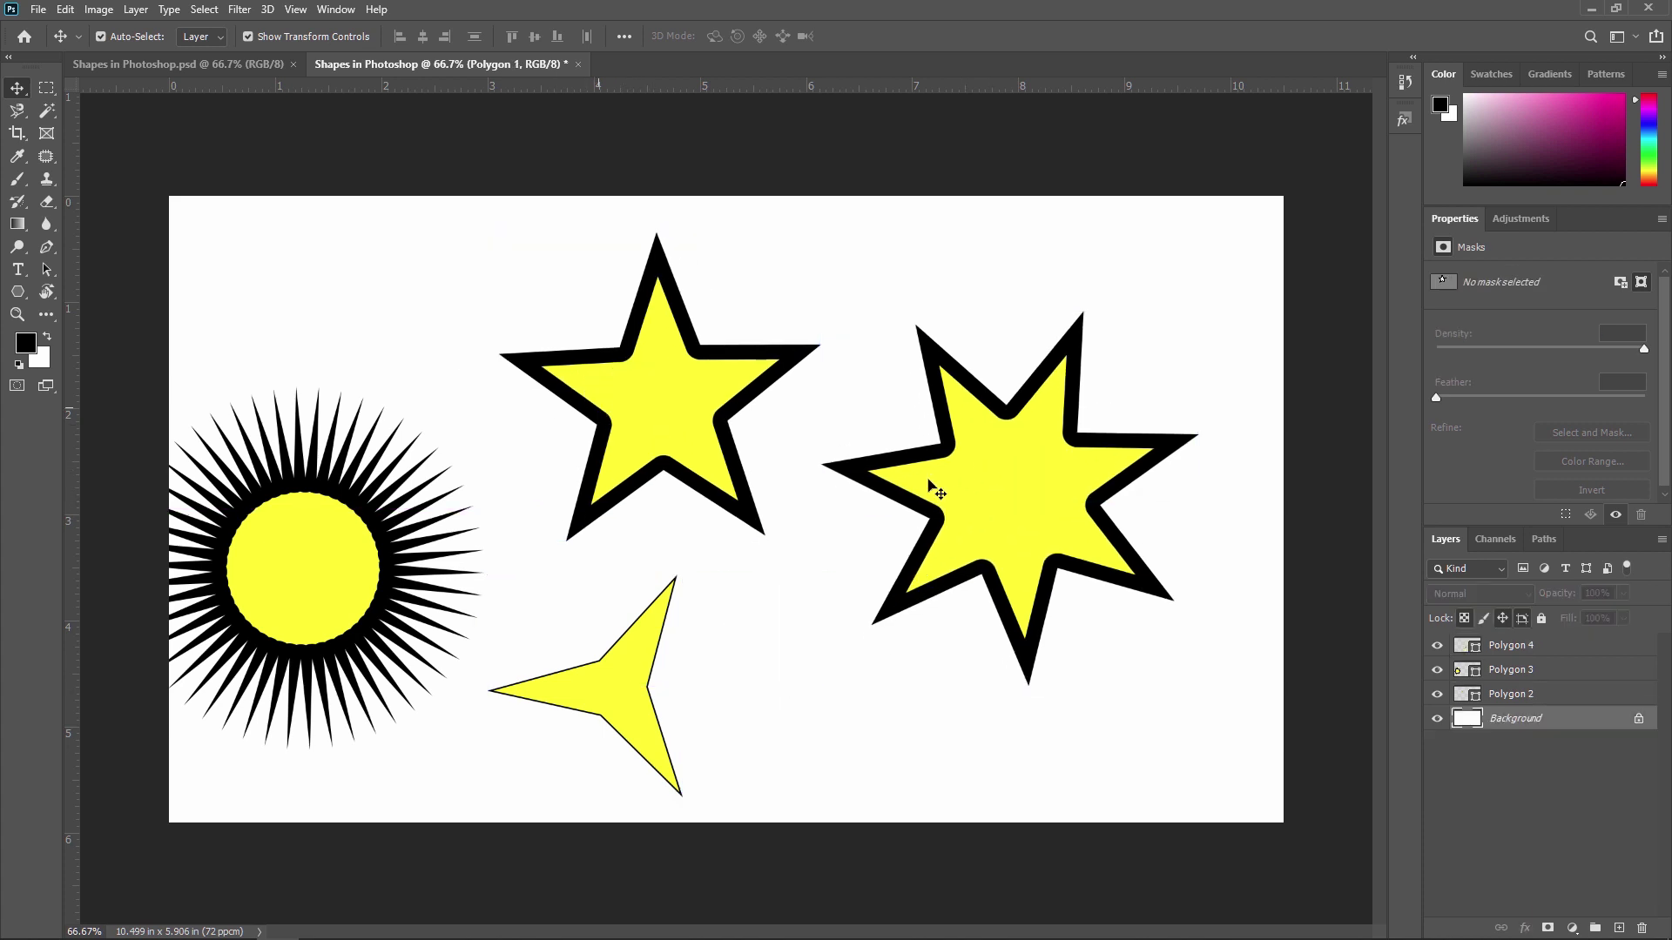
{"action": "left_click", "coordinate": [1008, 531]}
{"action": "key", "text": "Delete"}
{"action": "left_click", "coordinate": [440, 618]}
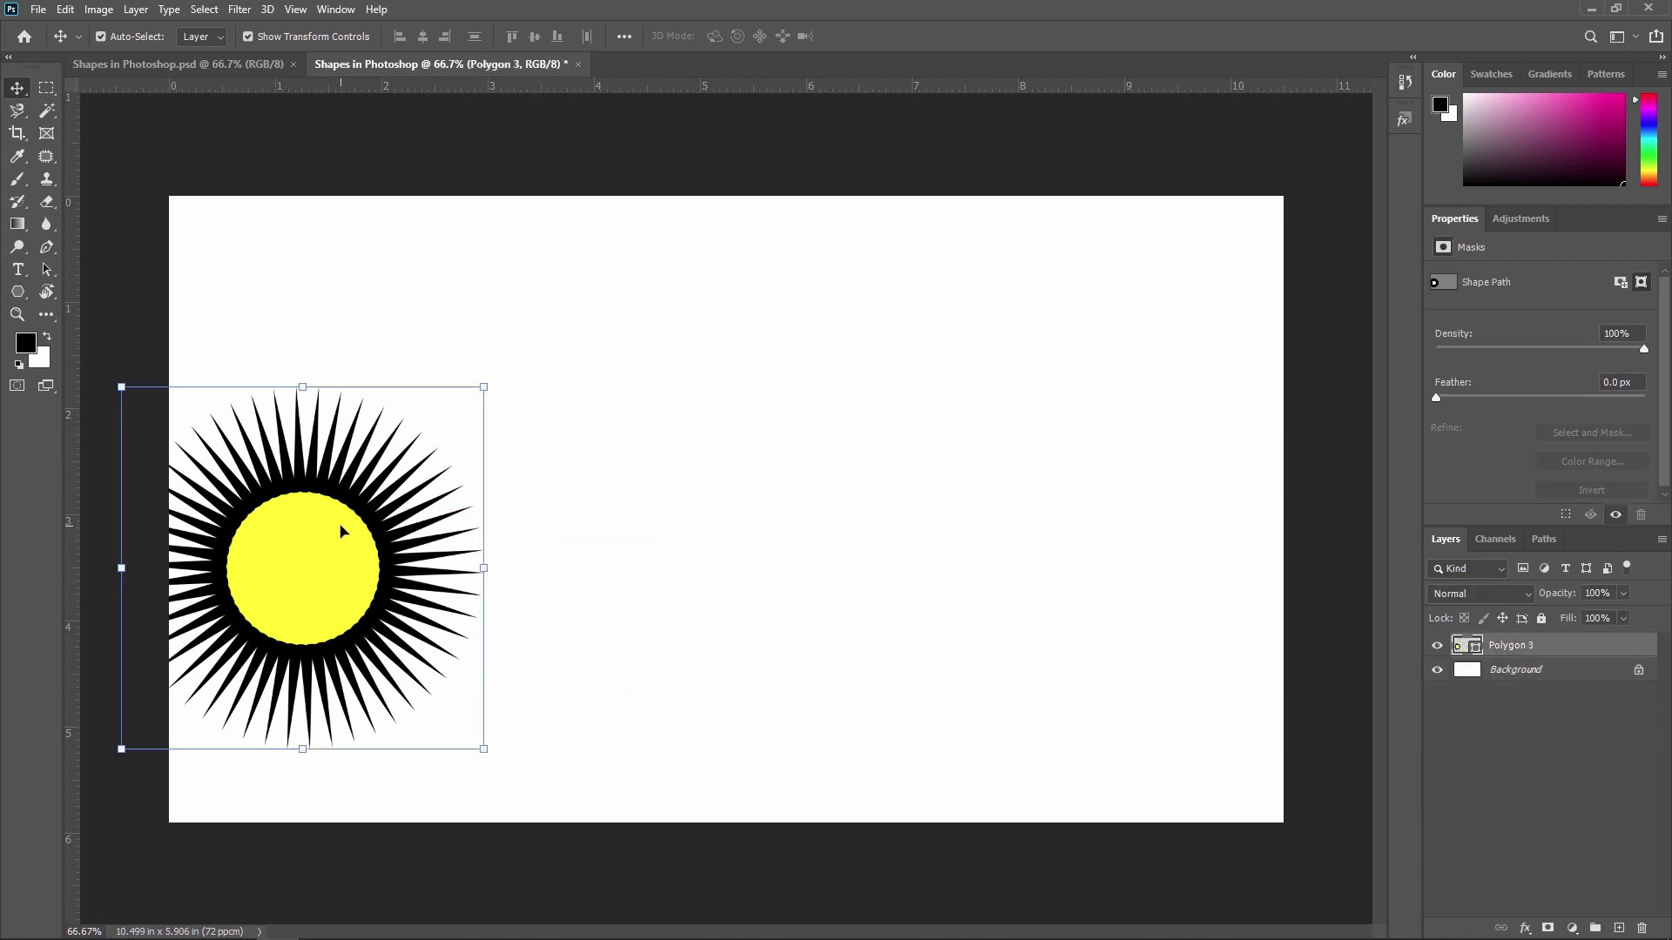
{"action": "key", "text": "Delete"}
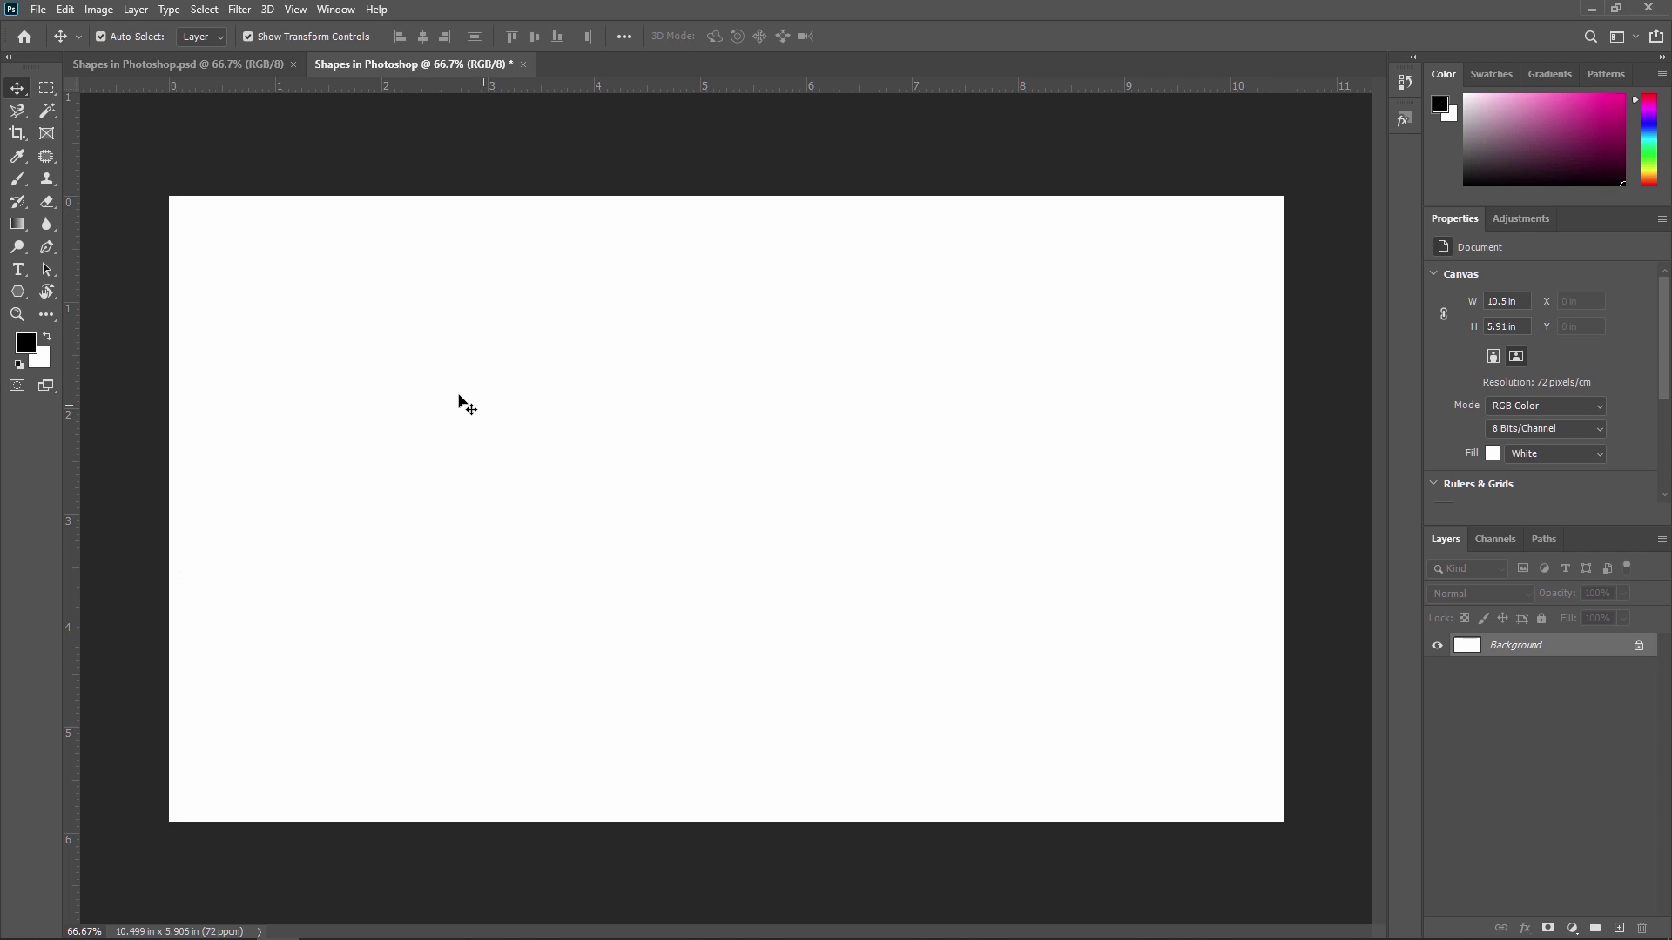
{"action": "left_click", "coordinate": [15, 293]}
Step: Draw a large rectangle and round all four corners to 267 px in Properties
{"action": "right_click", "coordinate": [16, 292]}
{"action": "left_click", "coordinate": [107, 291]}
{"action": "left_click_drag", "start_coordinate": [358, 362], "coordinate": [1134, 726]}
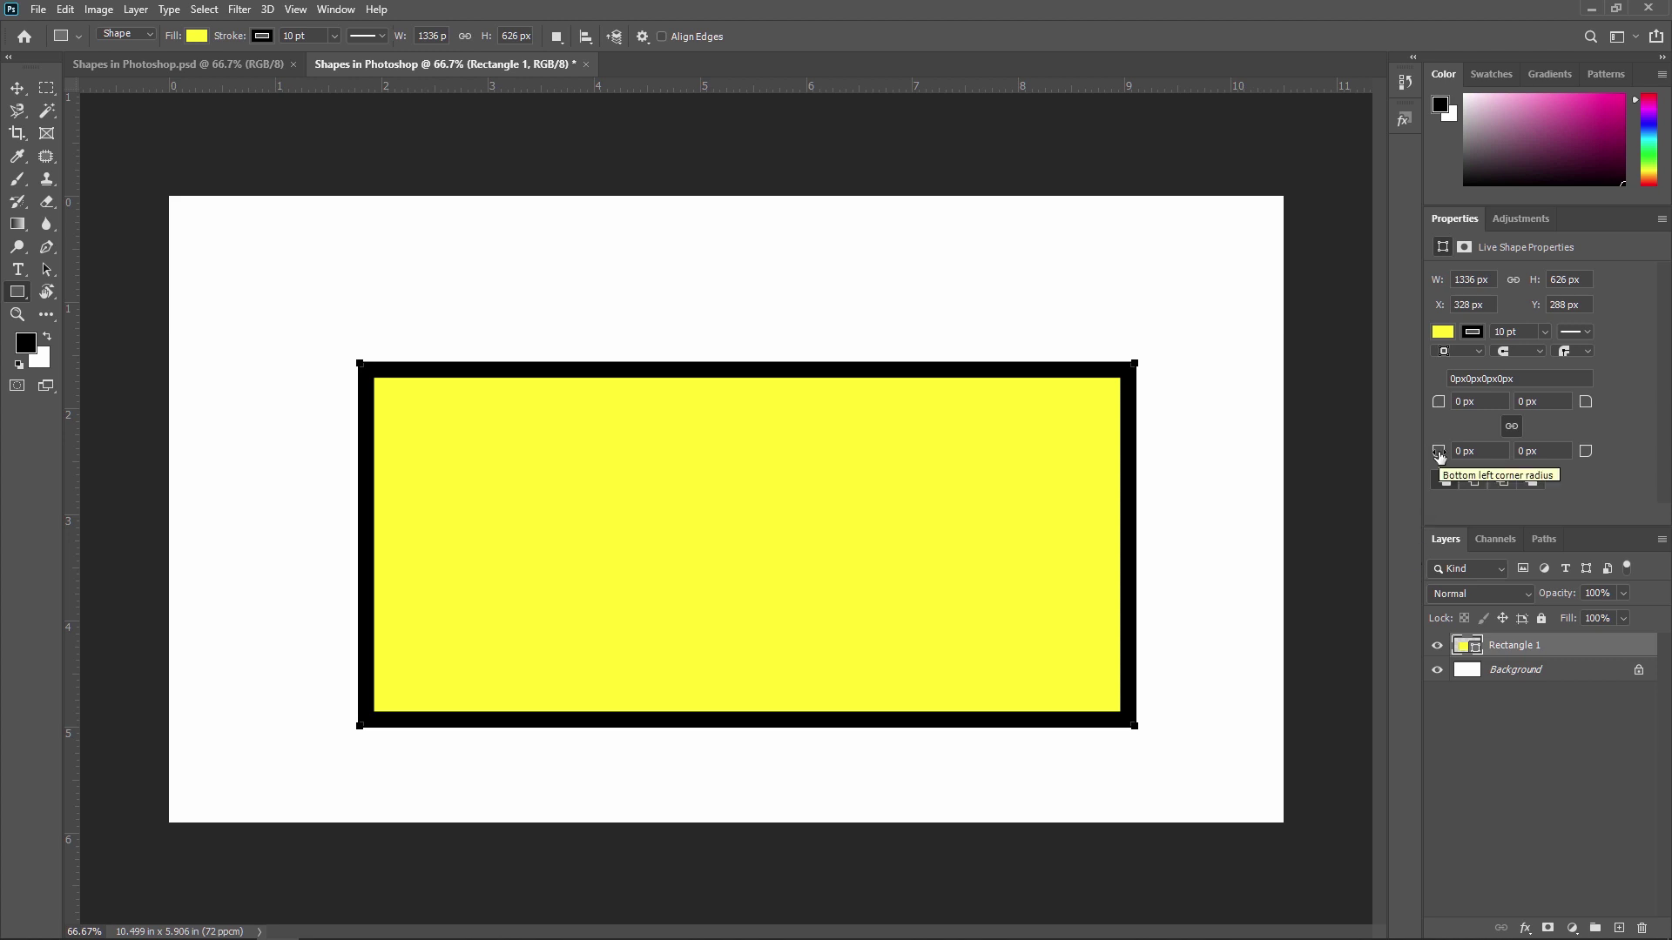
{"action": "left_click_drag", "start_coordinate": [1440, 455], "coordinate": [1577, 468]}
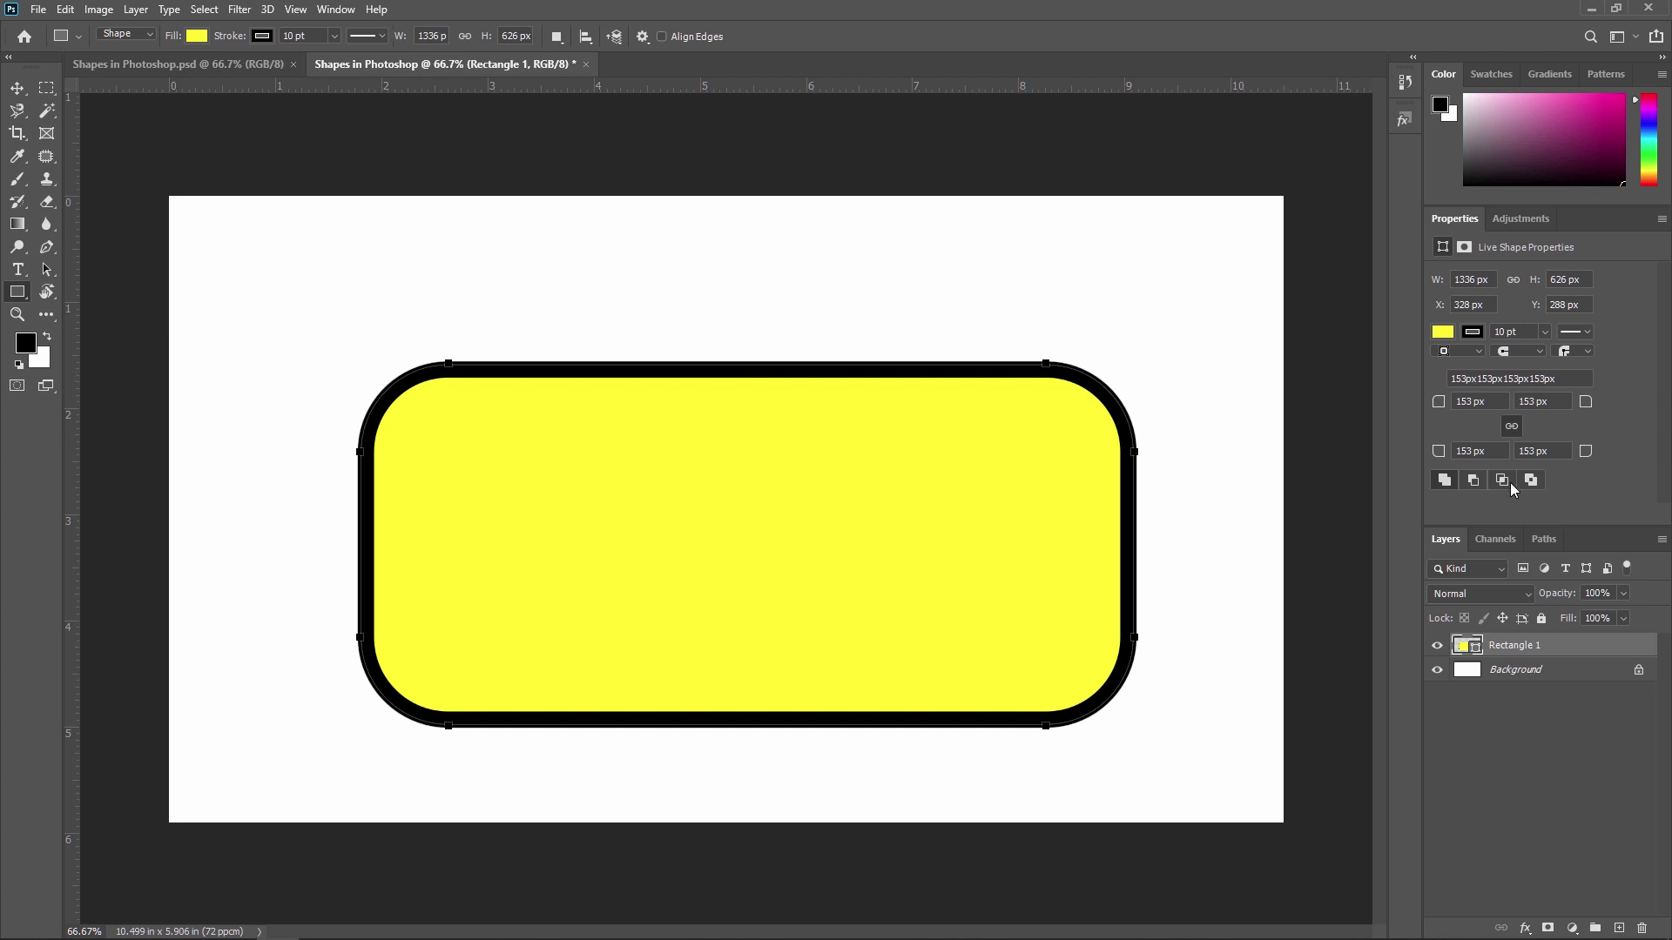
{"action": "left_click_drag", "start_coordinate": [1440, 454], "coordinate": [1487, 451]}
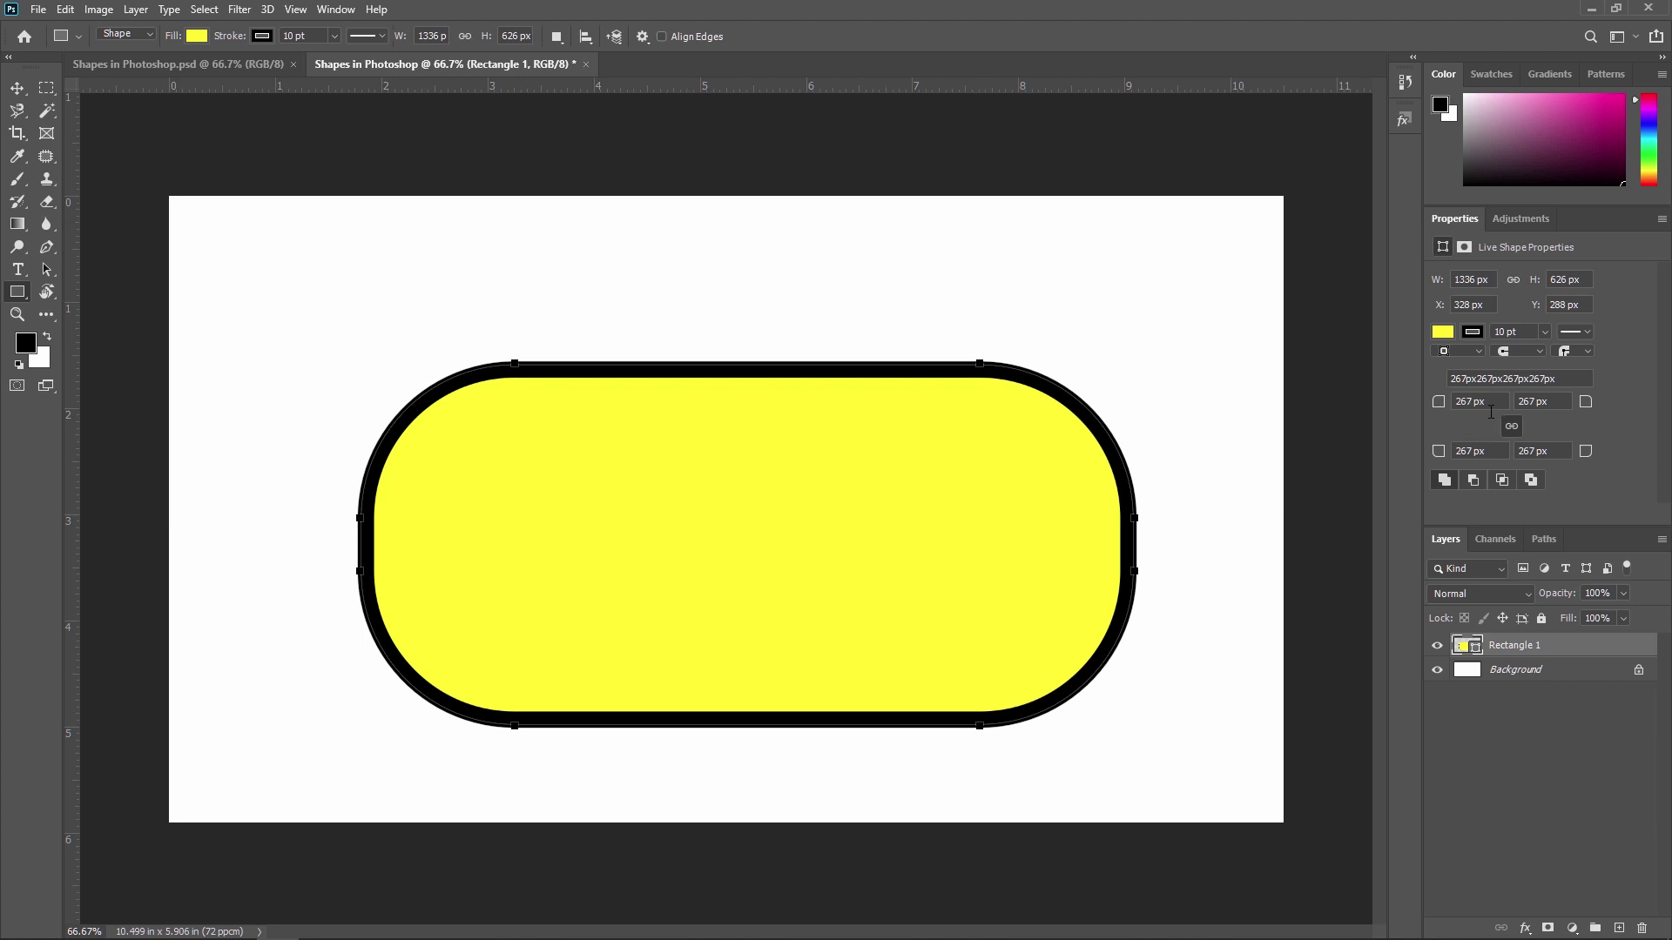
Step: Give the pill rectangle a dashed outline preset, then delete it
{"action": "left_click", "coordinate": [367, 37]}
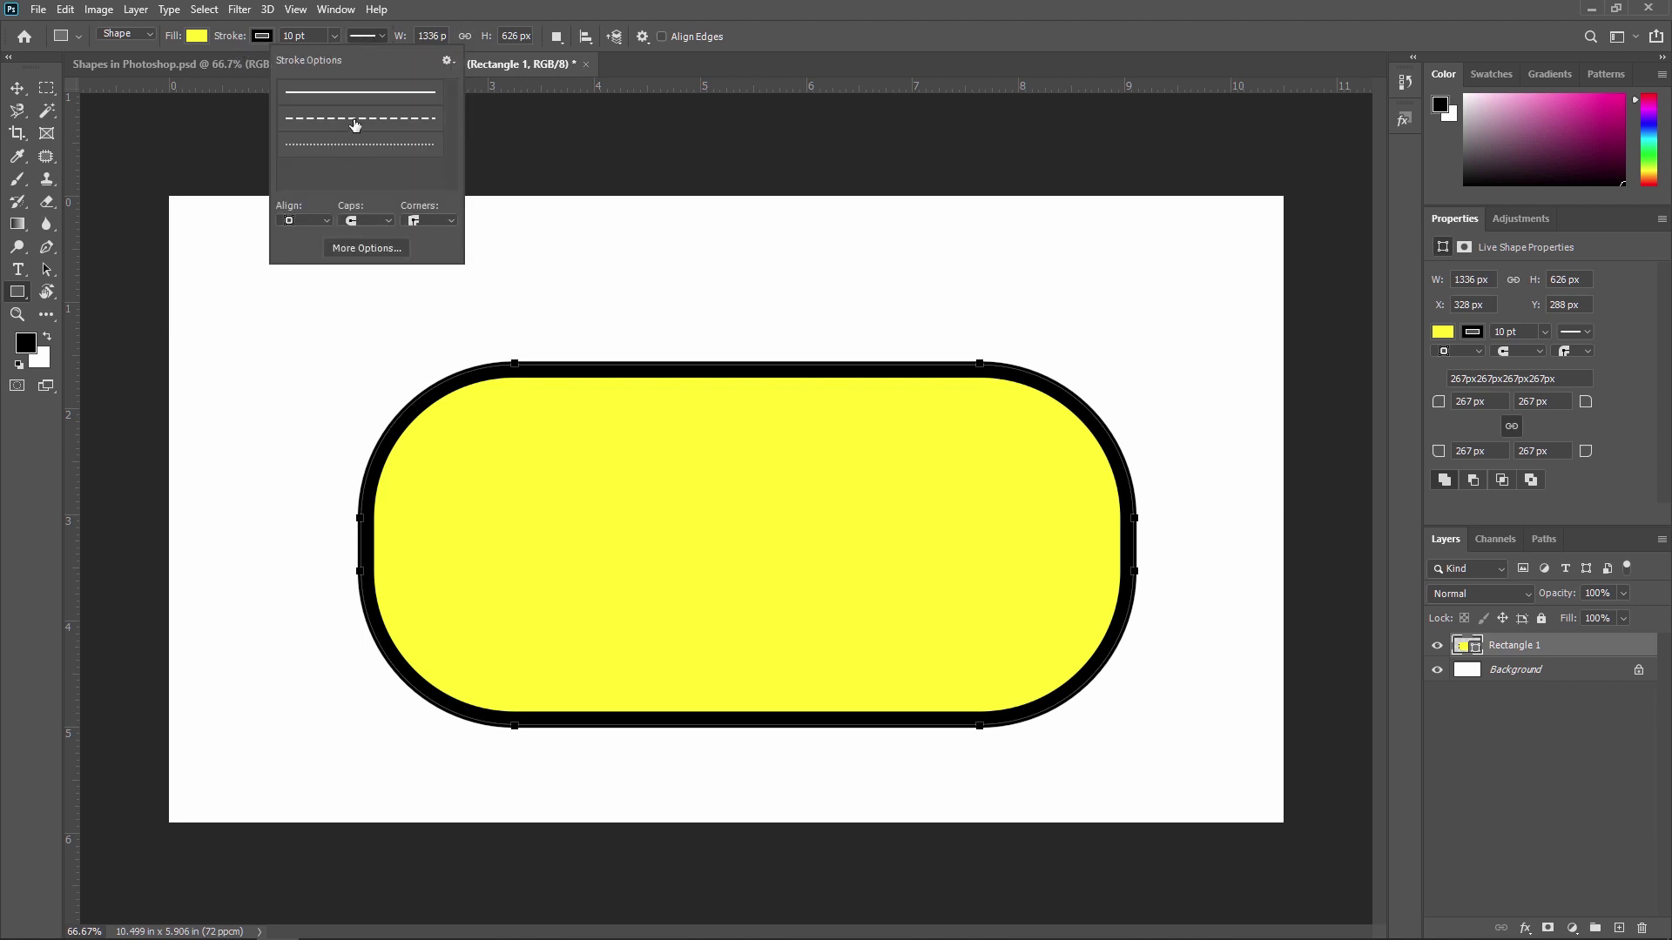
{"action": "left_click", "coordinate": [354, 119]}
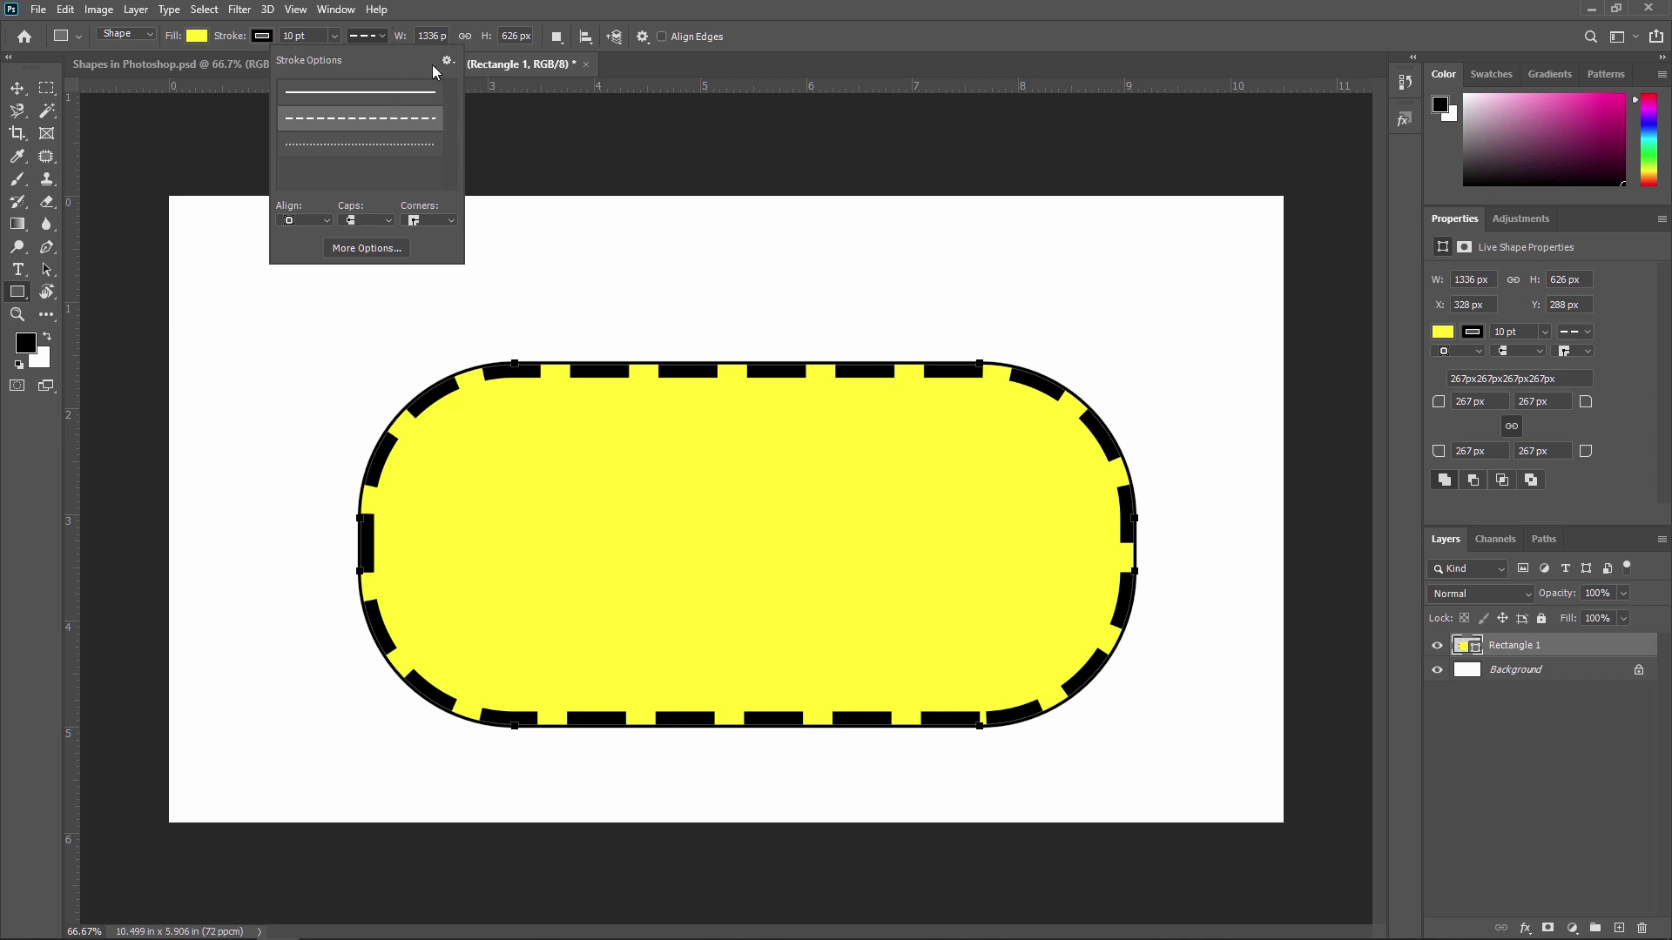
{"action": "left_click", "coordinate": [383, 36]}
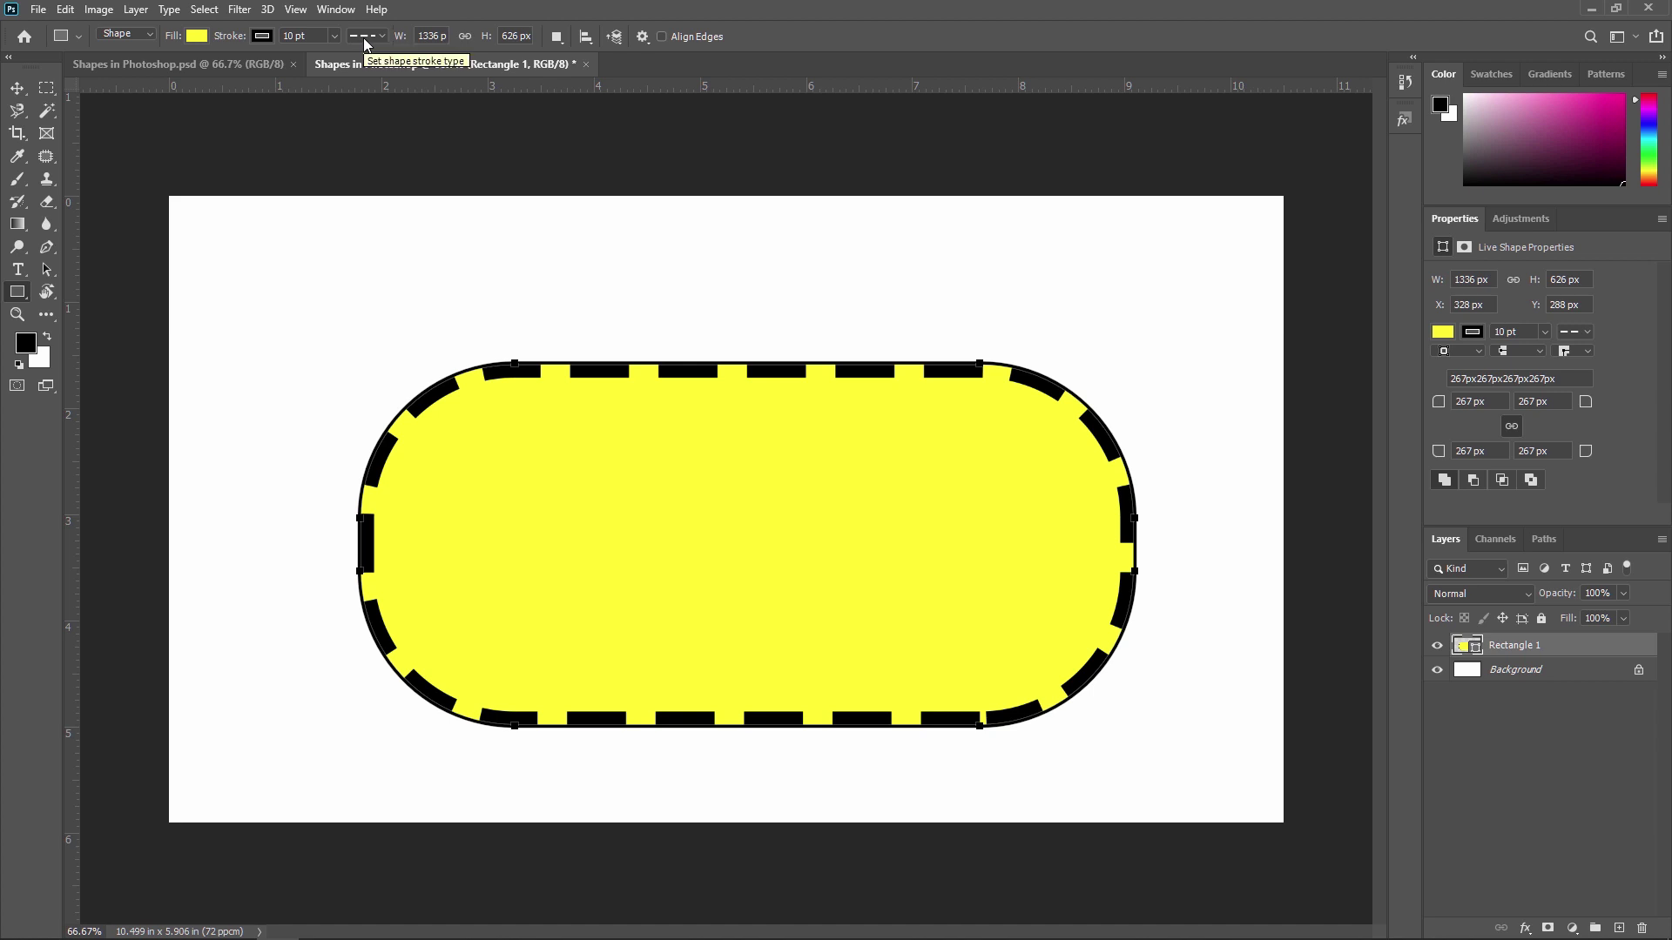
{"action": "key", "text": "Delete"}
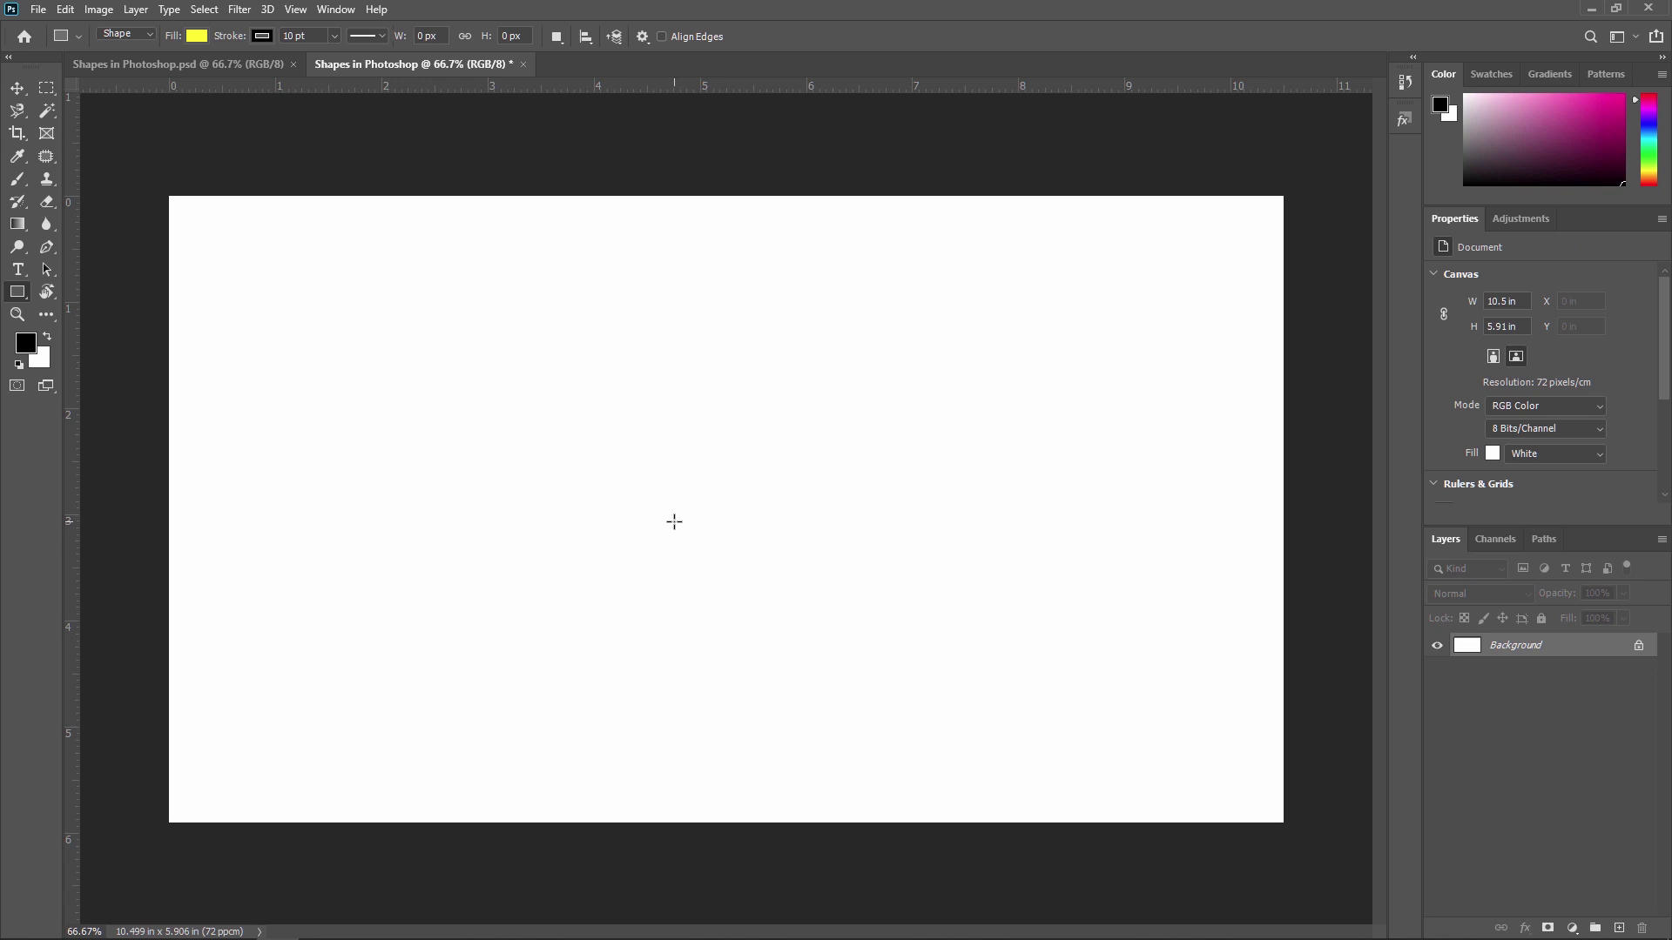